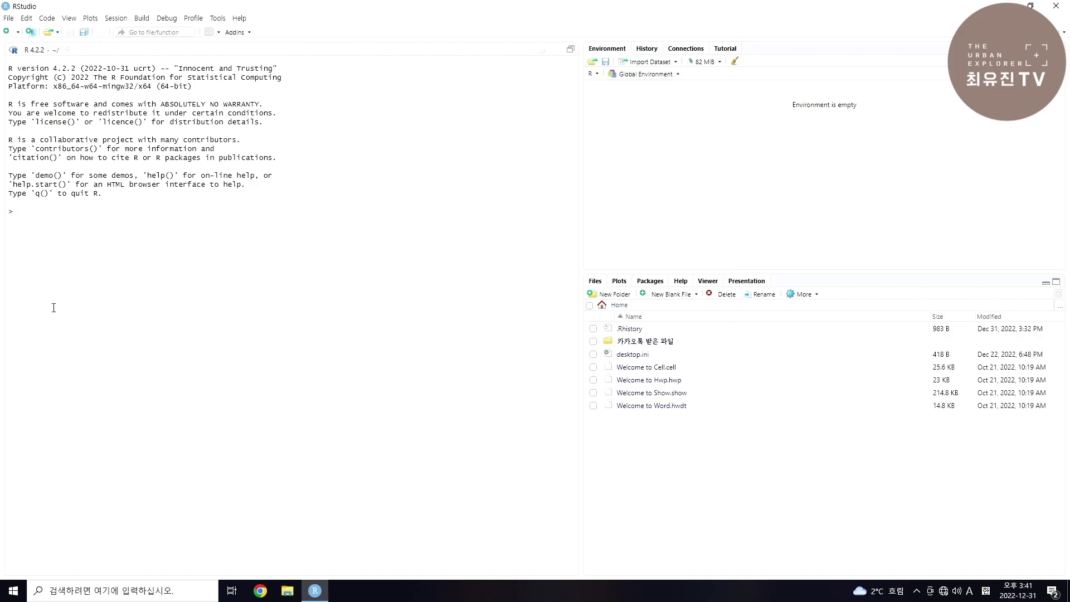
- Check in File Explorer which Excel files are in the Rstudy folder on drive C, and close the window
left_click(285, 594)
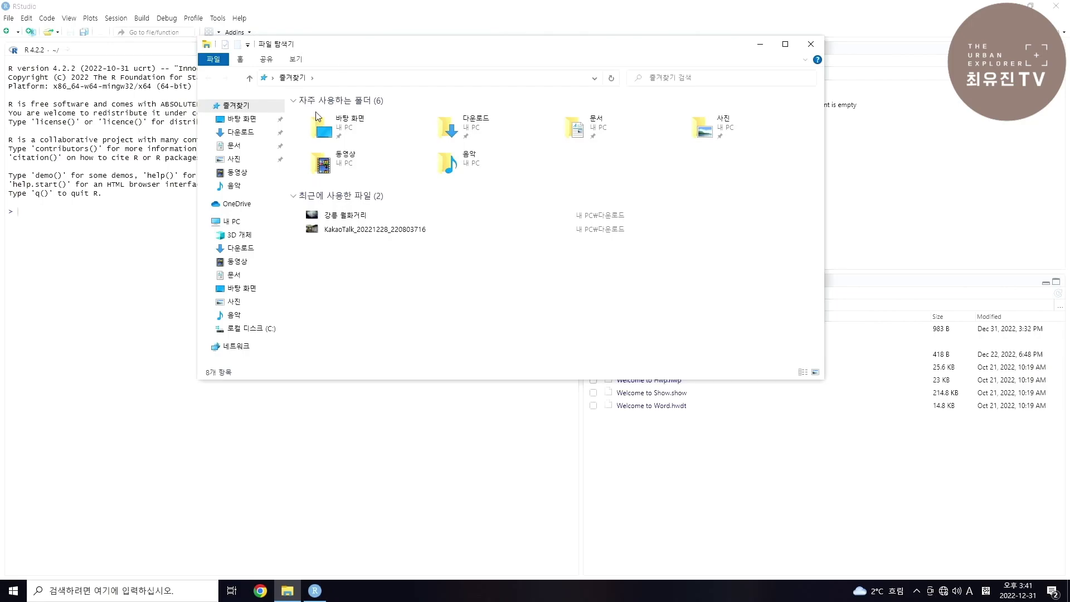
left_click(260, 329)
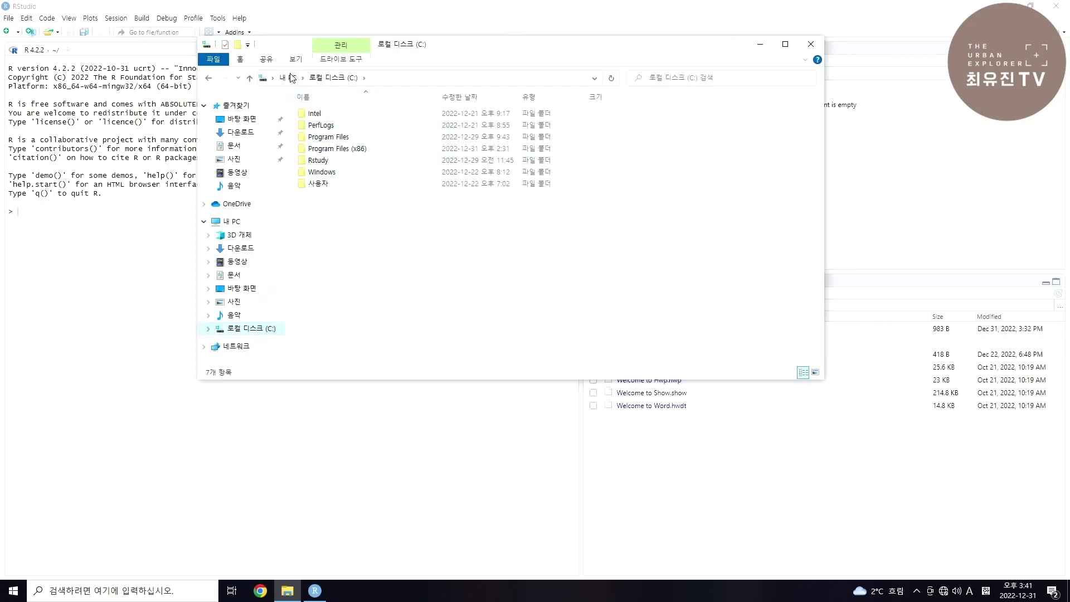
double_click(327, 161)
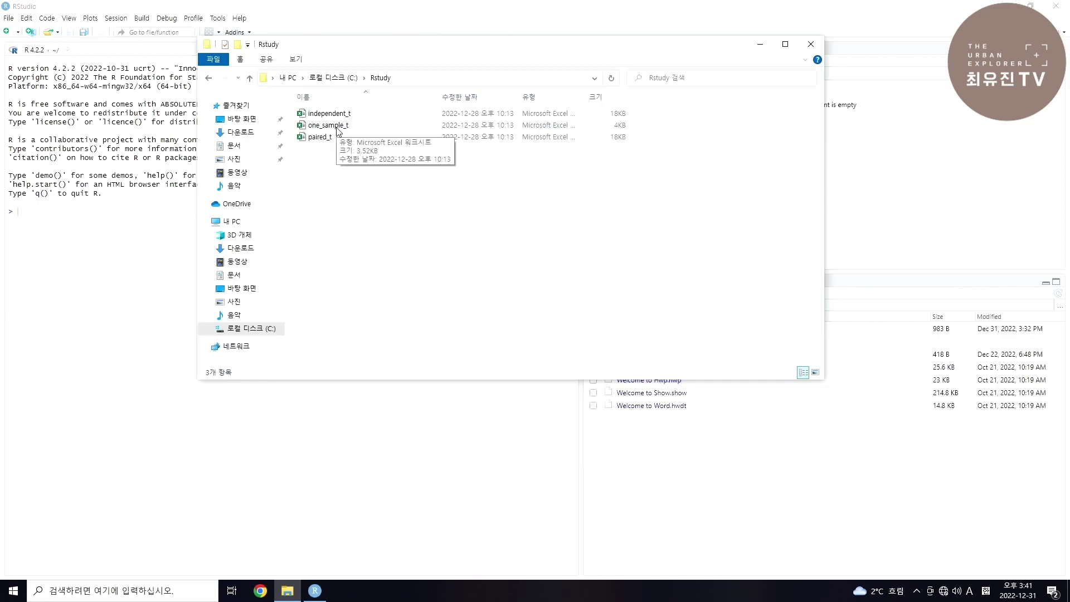
left_click(811, 44)
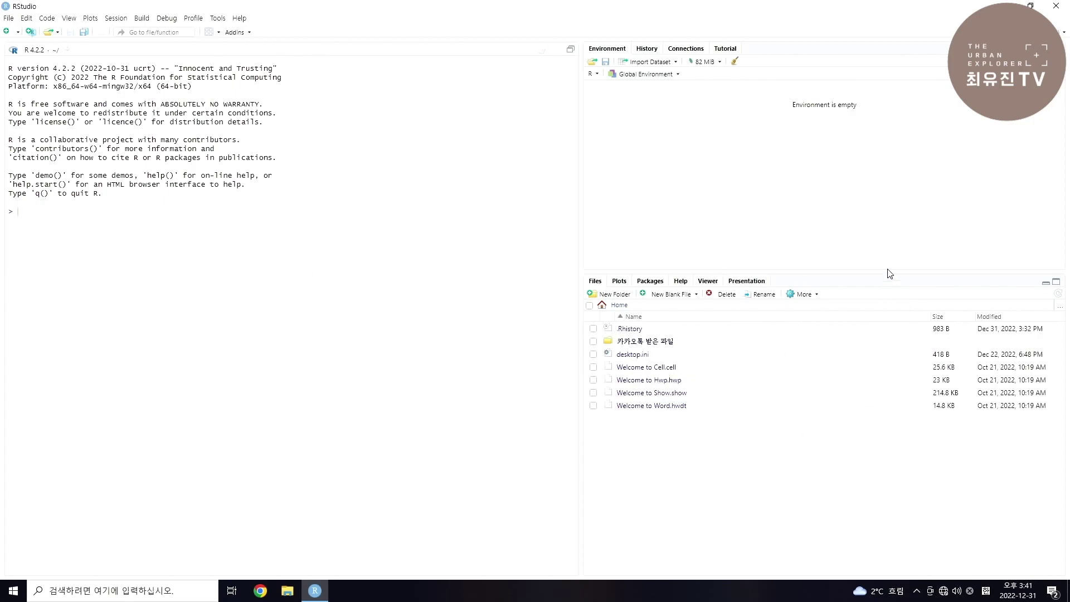
- Enlarge the environment area and point the file browser to the C:/Rstudy folder
left_click_drag(887, 273, 891, 307)
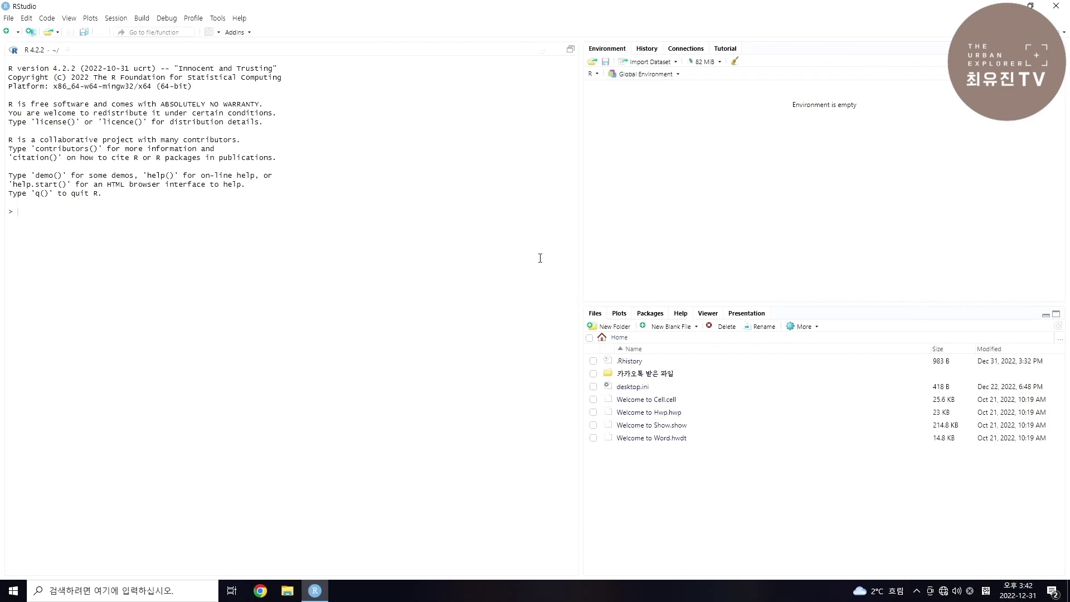
left_click(1060, 343)
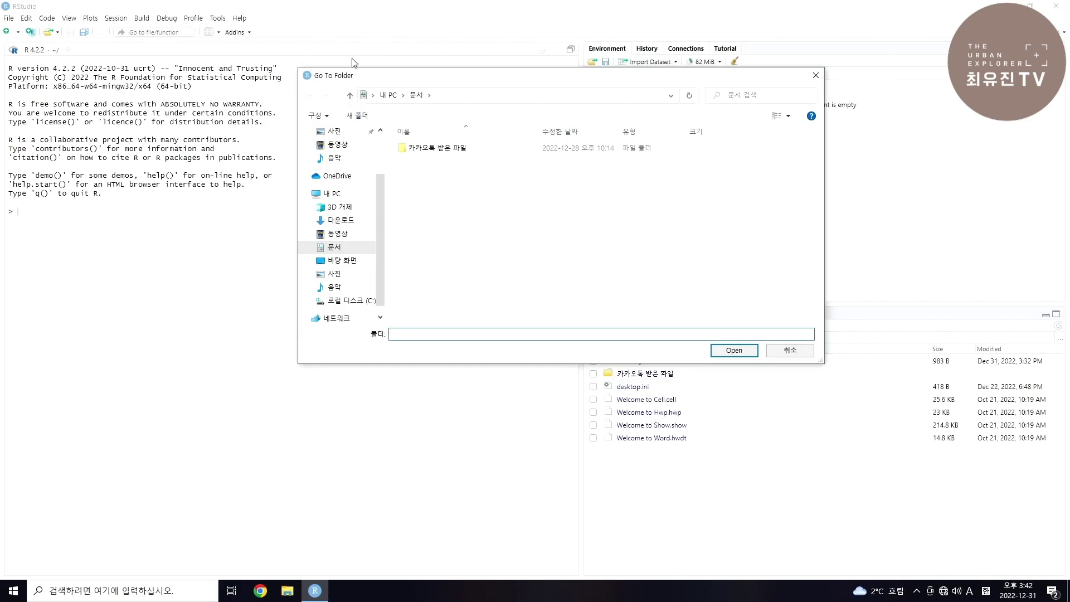
scroll(360, 295, "down", 1)
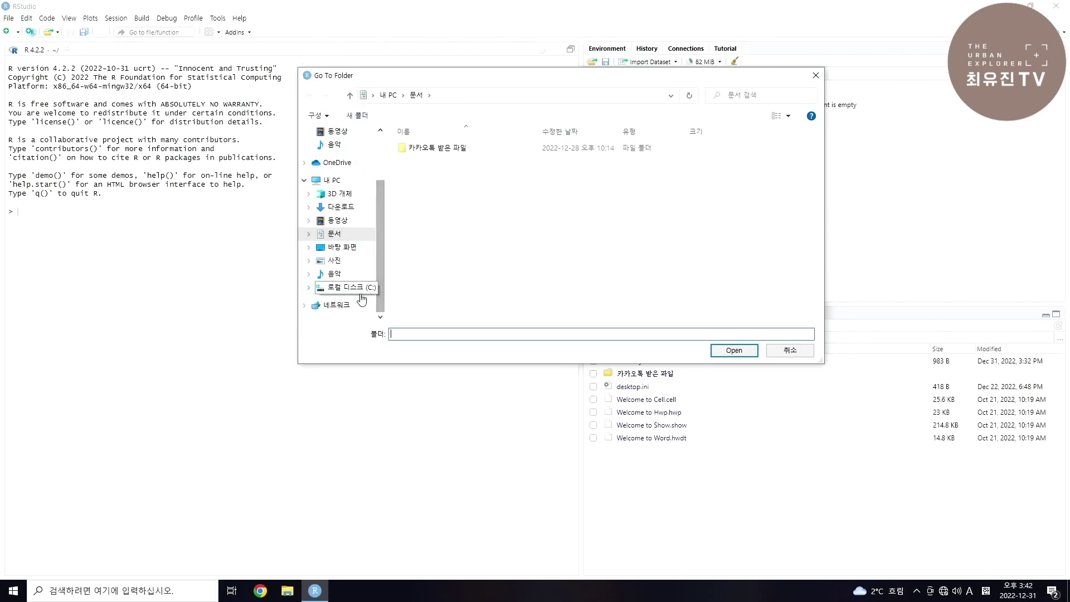
left_click(359, 289)
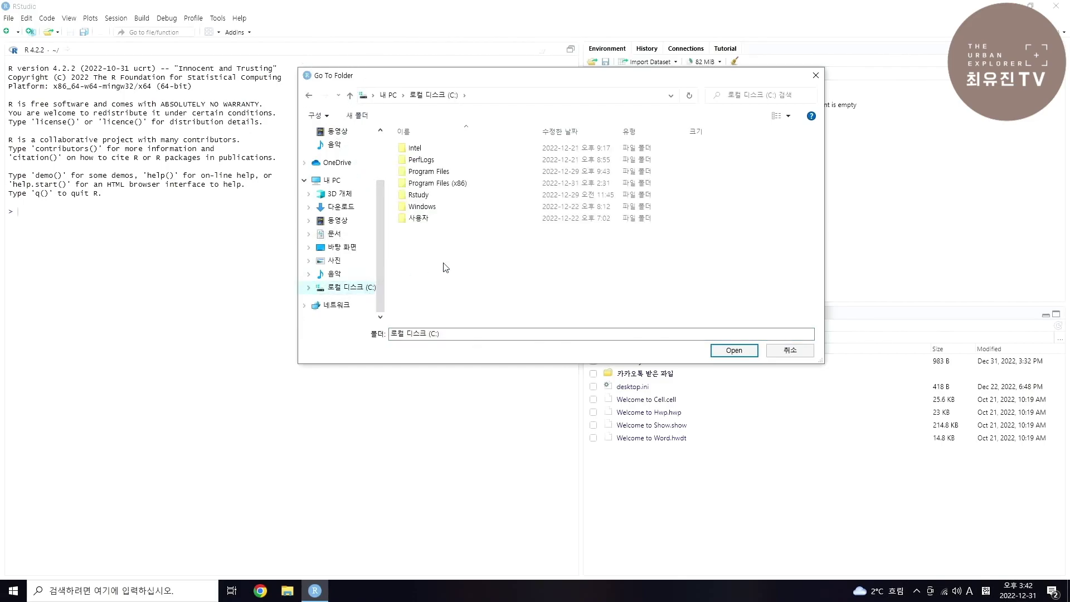
double_click(441, 194)
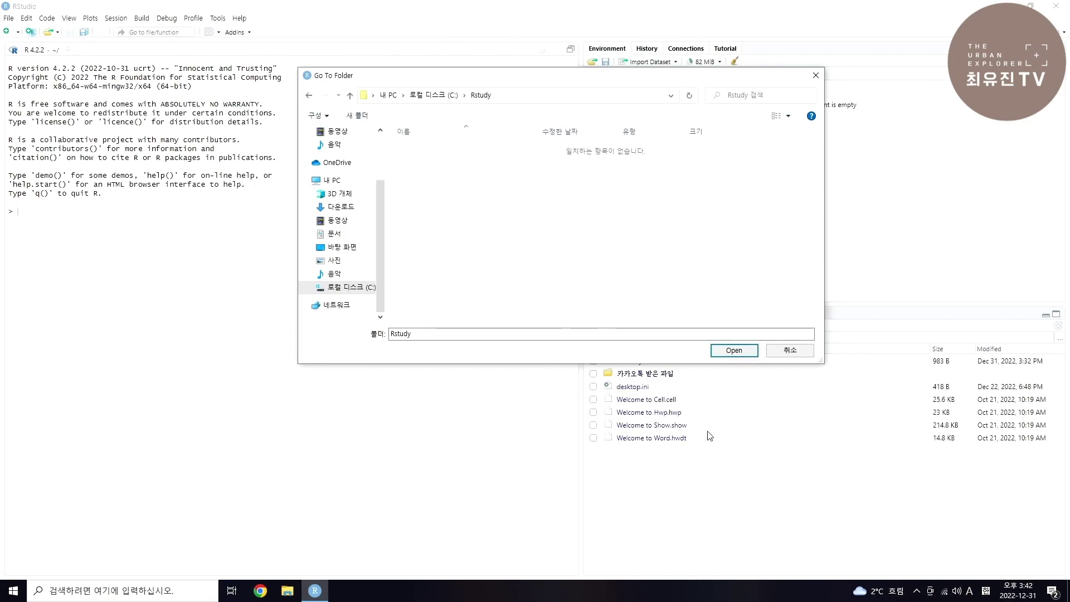
left_click(743, 350)
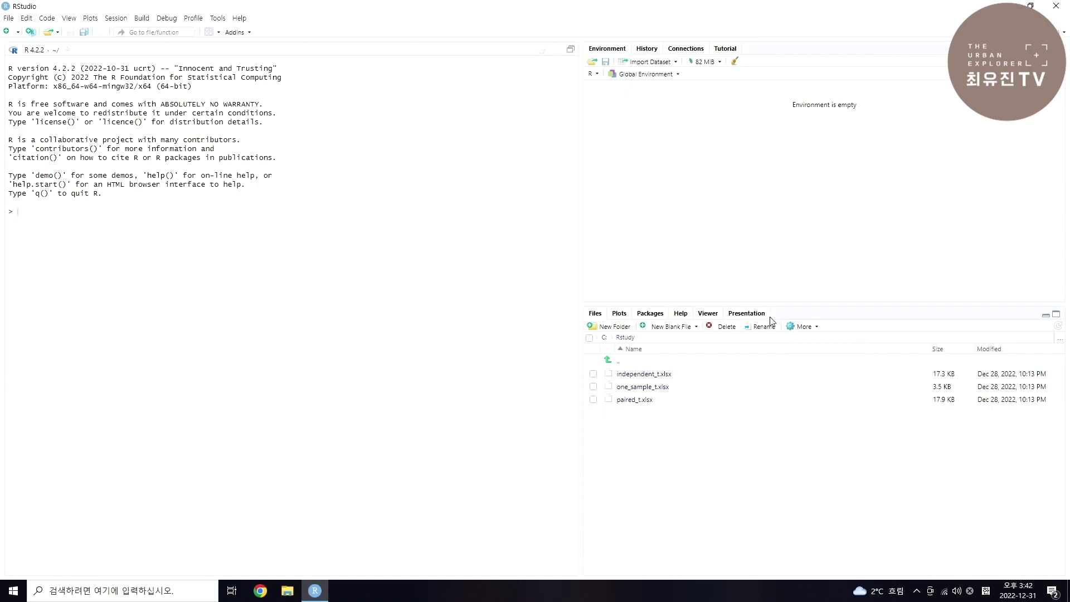
- Import the one_sample_t.xlsx dataset under the name mydata
left_click(653, 390)
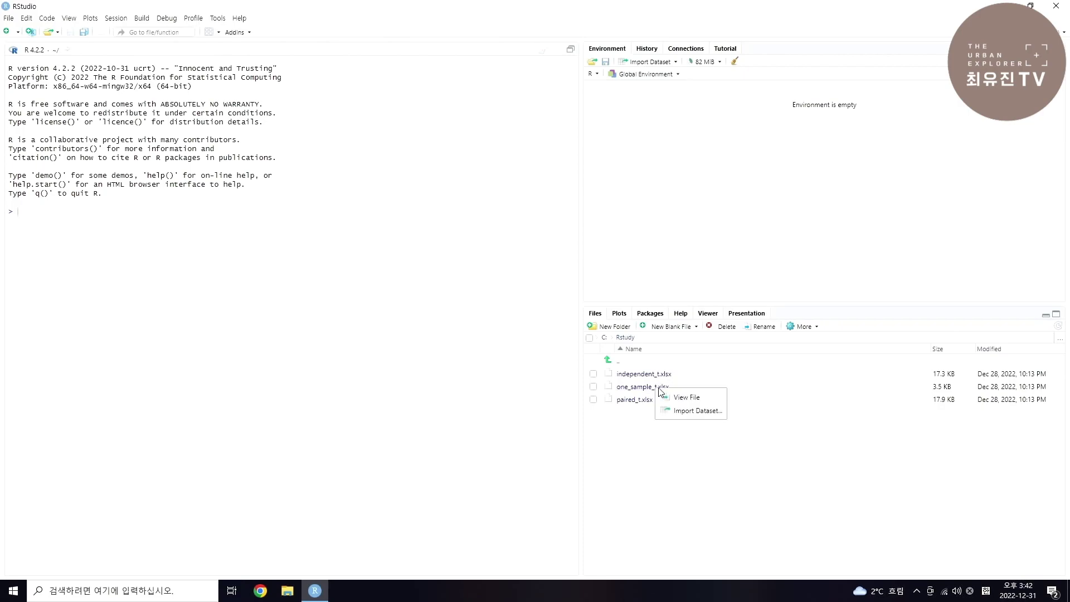
left_click(681, 410)
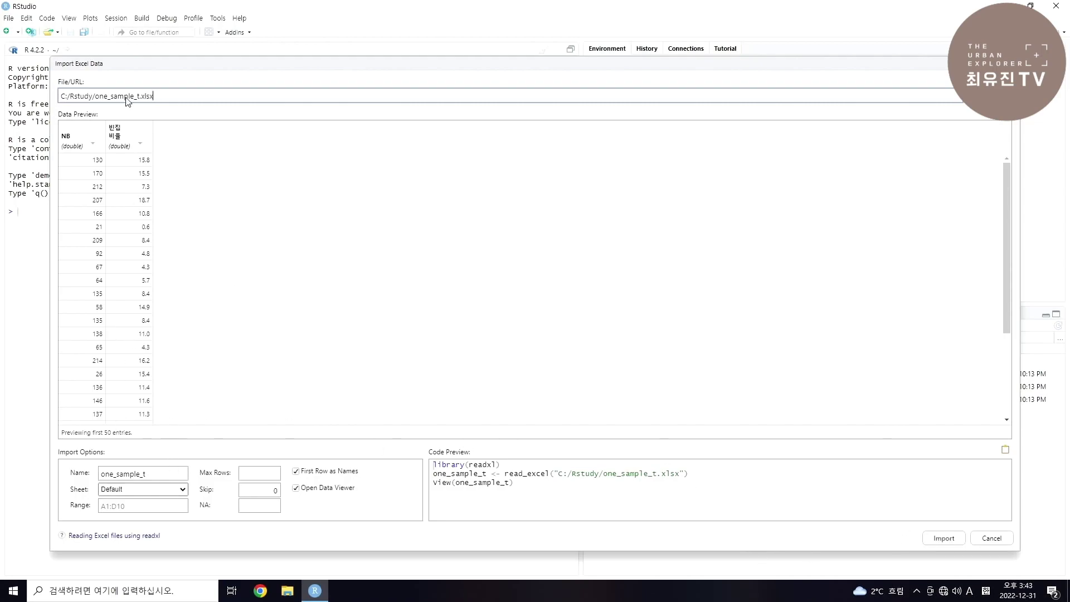
double_click(123, 474)
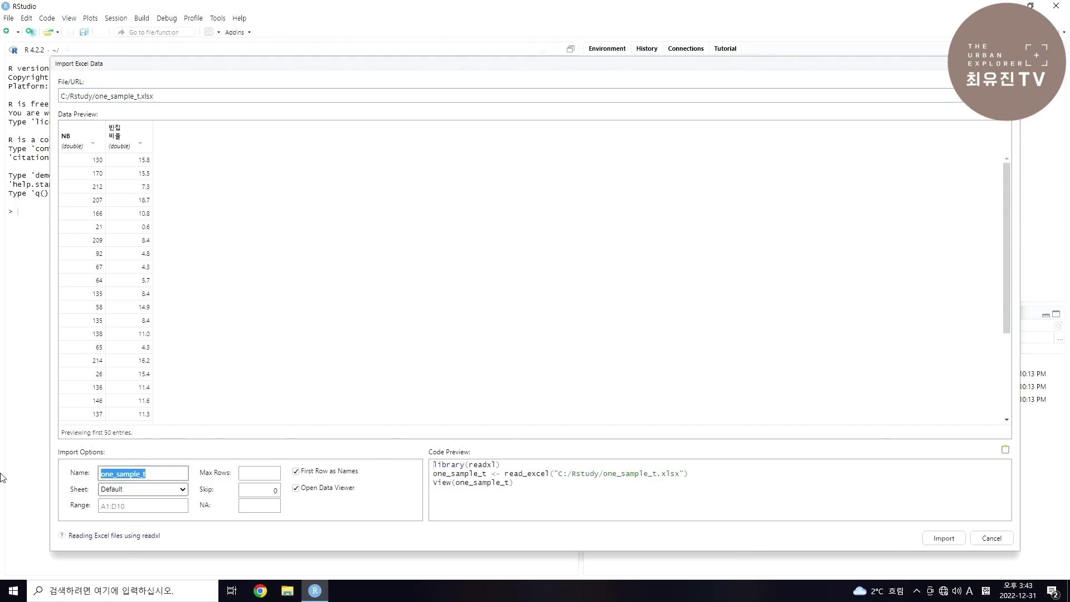
type("mydata")
left_click(948, 539)
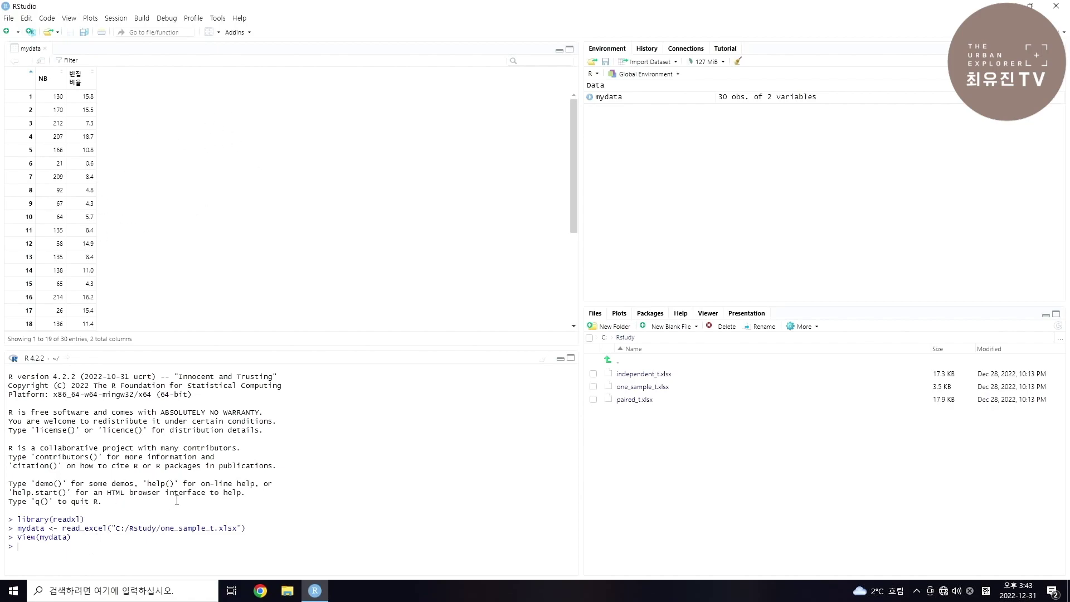
- Magnify the screen around the console and run attach(mydata) to make the dataset's columns directly accessible
left_click(42, 546)
left_click_drag(60, 339, 87, 343)
left_click(33, 550)
key("super+plus")
left_click(160, 117)
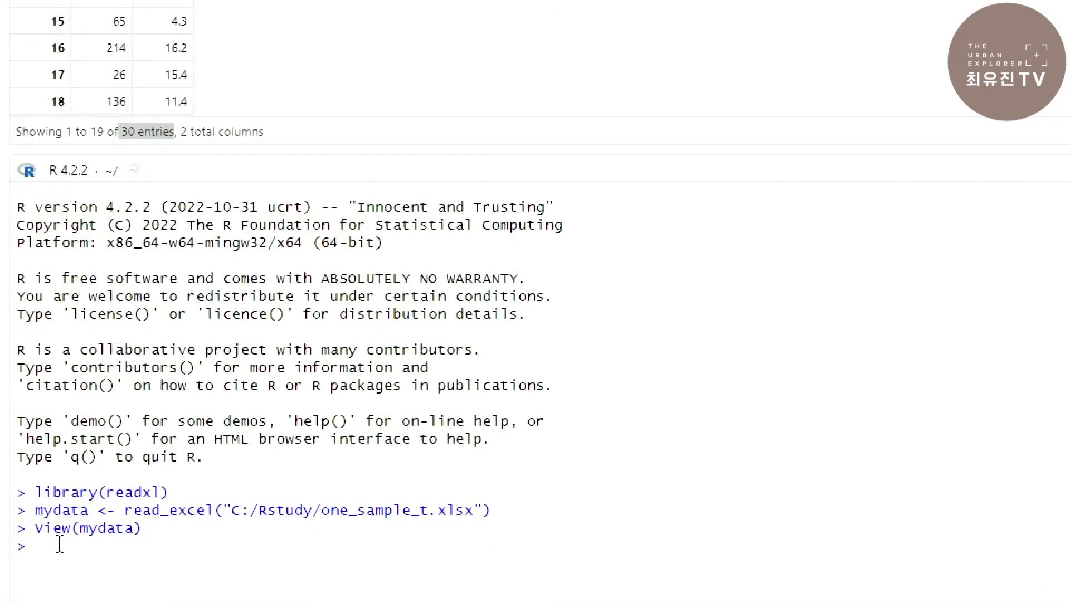
type("attach")
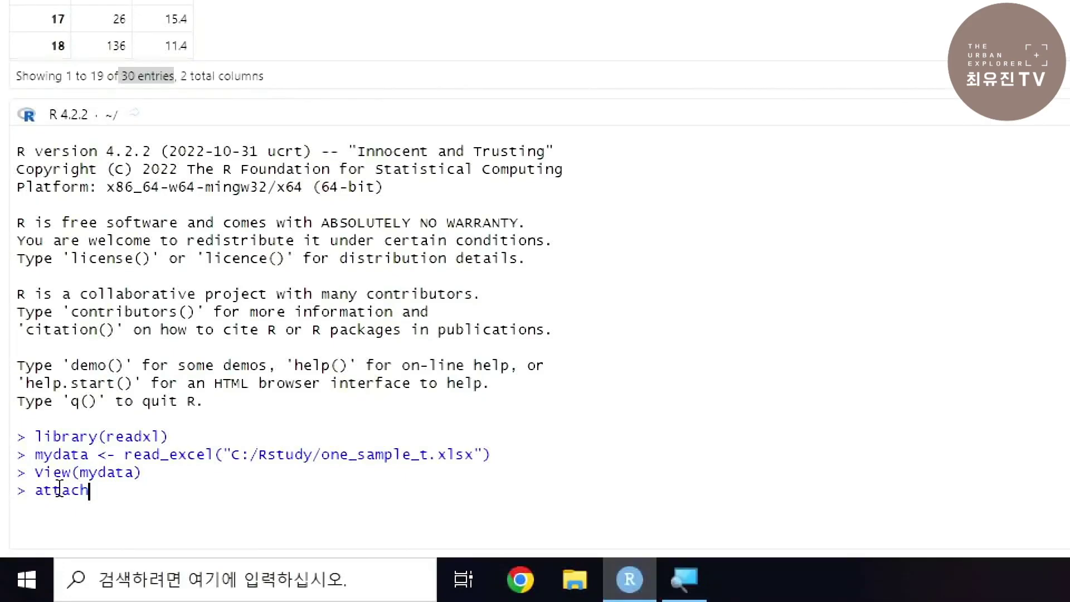
type("(mydata")
key("Return")
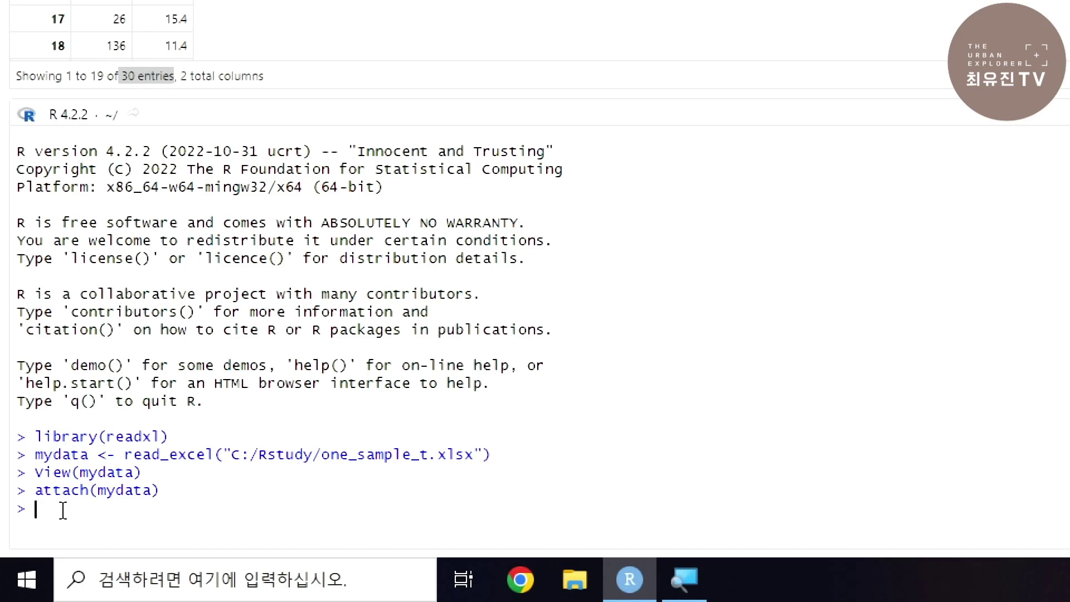
- Compute the mean of the 빈집비율 column with mean(빈집비율)
type("mean(")
type("빈ㄷ")
type("ㅗ")
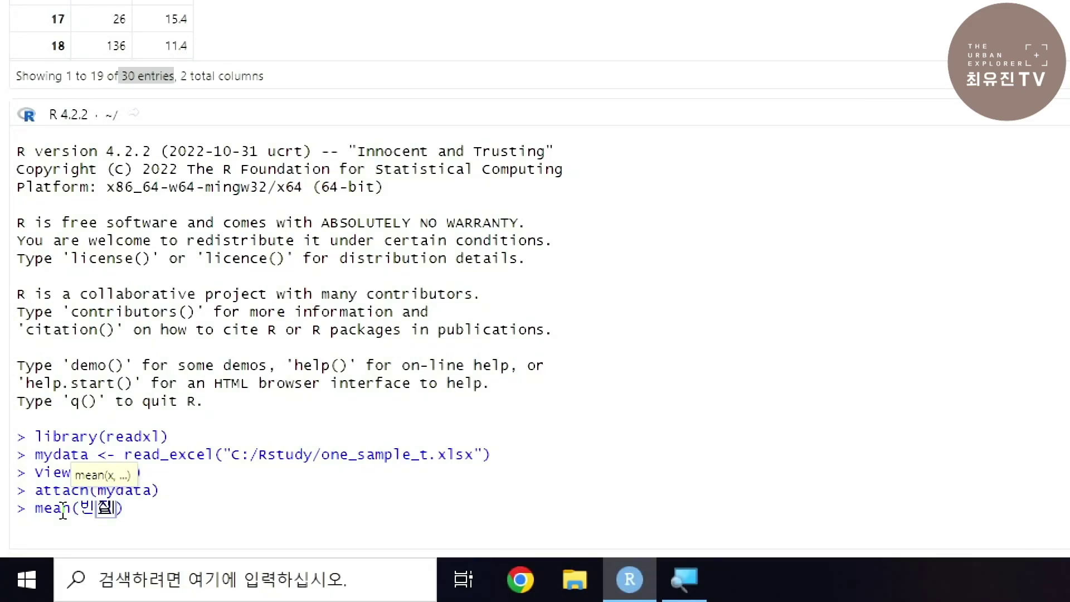
type("비율")
key("Right")
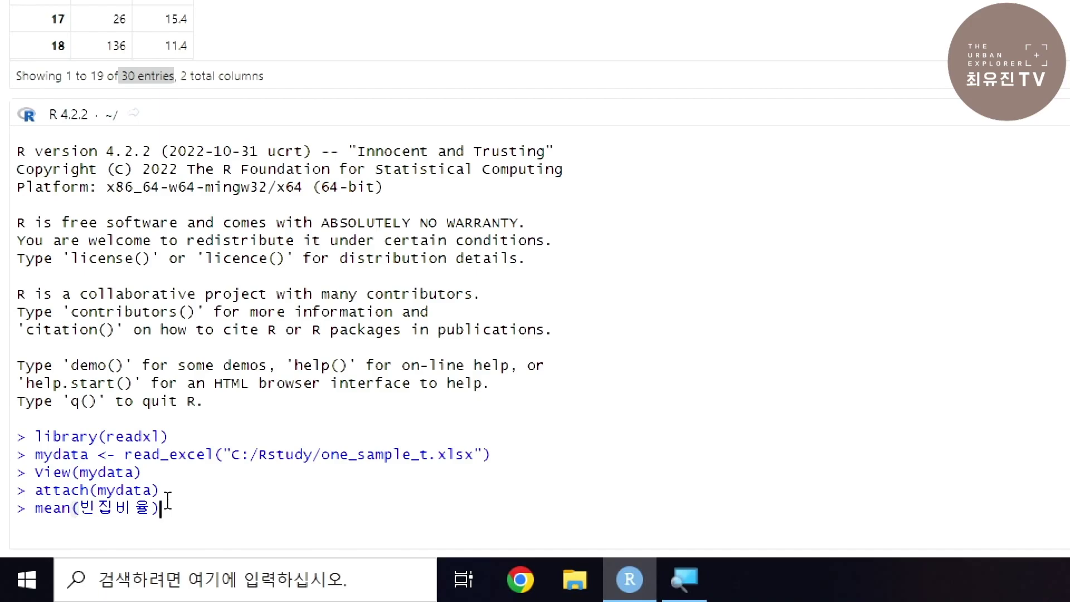
key("Return")
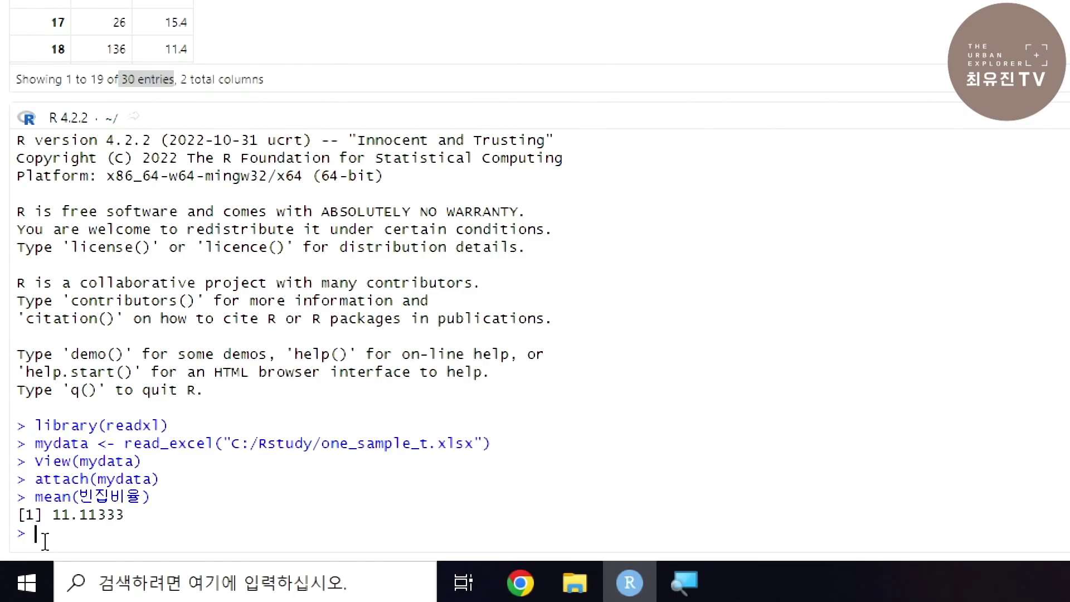
type("10.")
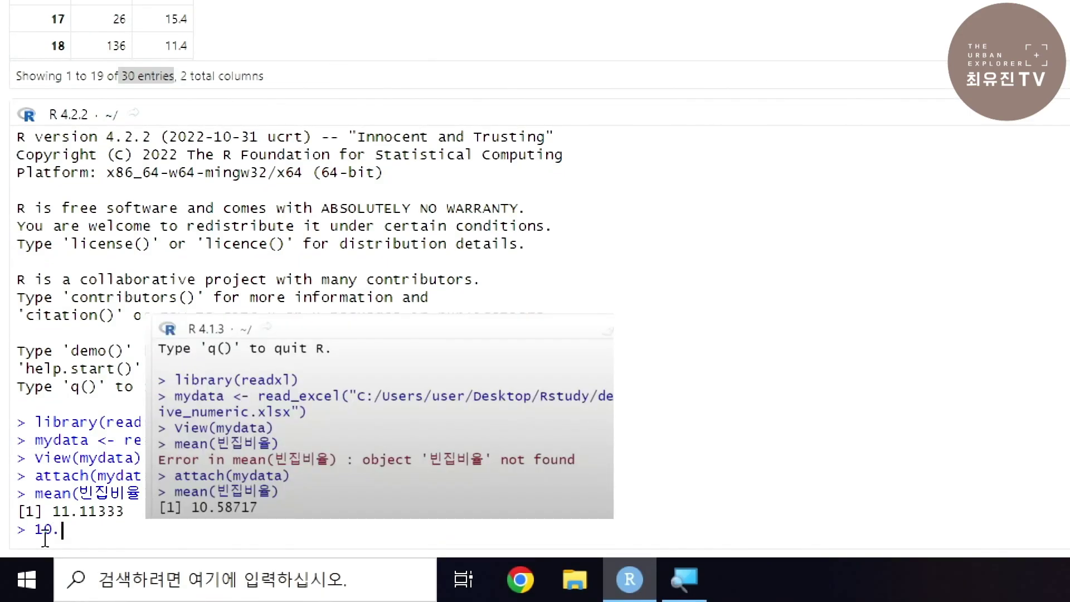
type("58717")
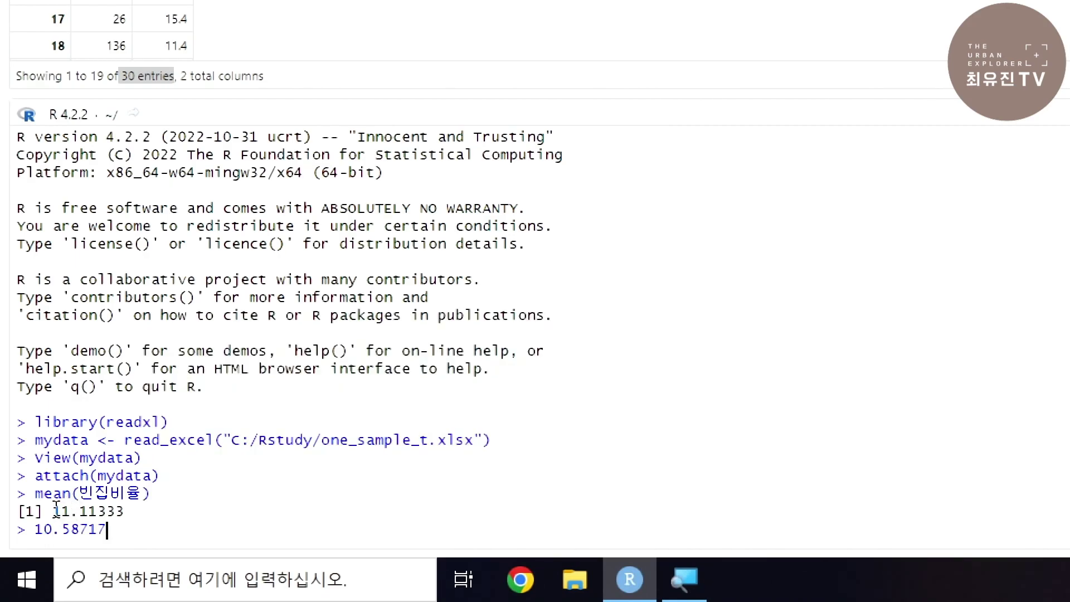
left_click_drag(53, 510, 127, 518)
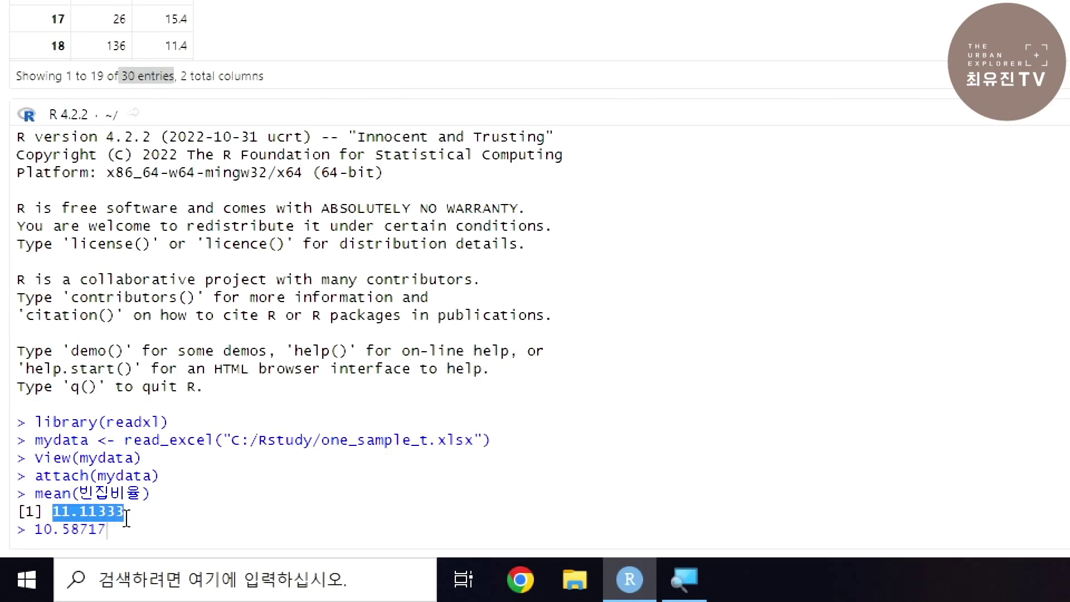
left_click(35, 531)
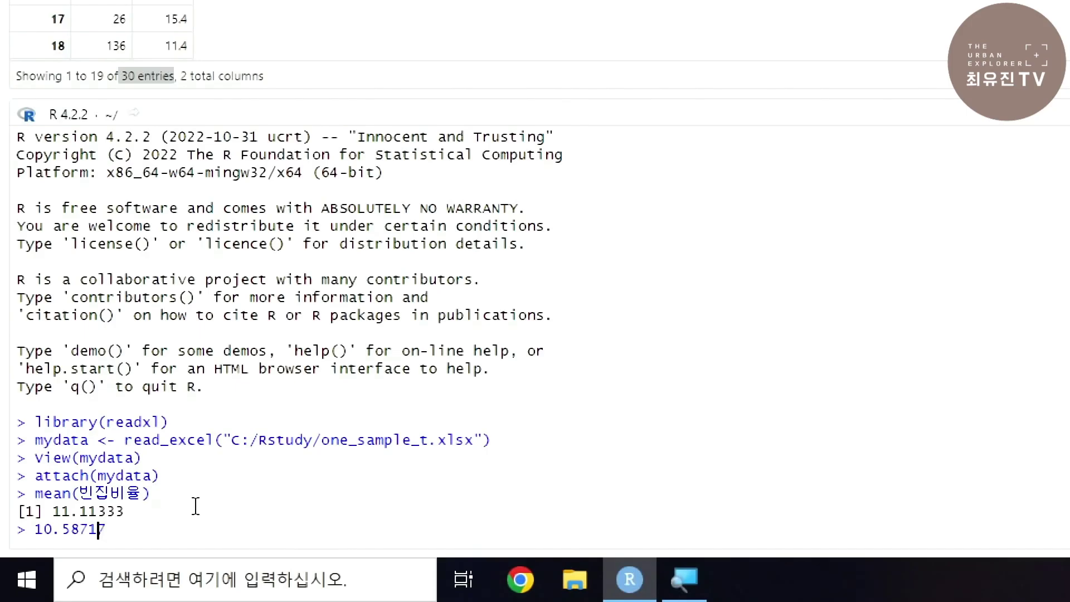
key("BackSpace")
key("BackSpace")
key("BackSpace")
key("BackSpace")
key("BackSpace")
key("BackSpace")
key("BackSpace")
key("BackSpace")
- Run the one-sample t-test t.test(빈집비율, mu=10.58717) and examine the t, df and p-value in its output
type("t.test(")
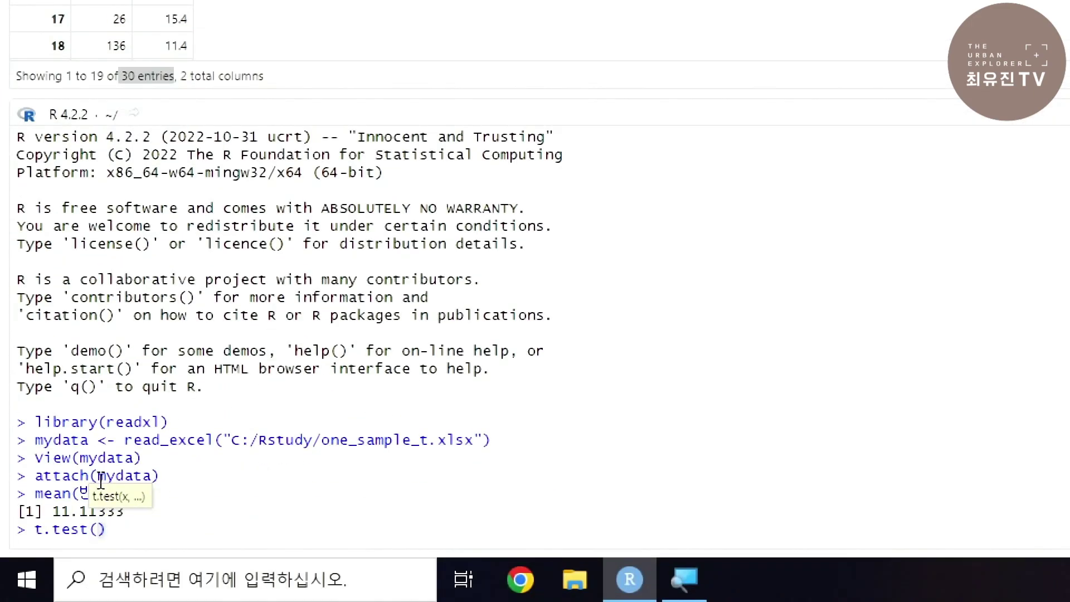
left_click(98, 529)
type("빈집비율")
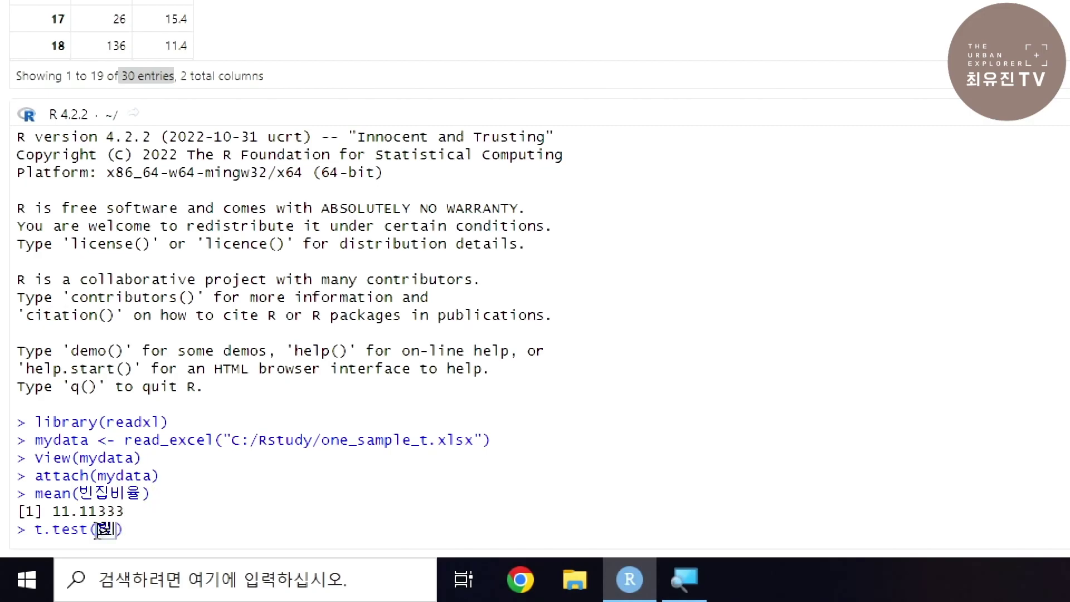
type(", ")
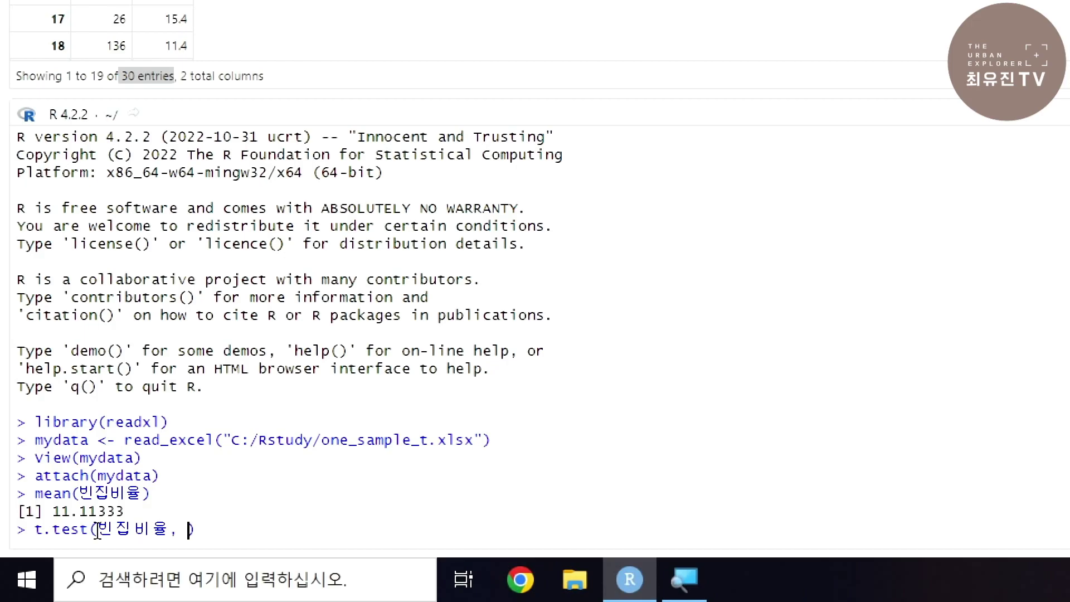
type("mu=10.58717")
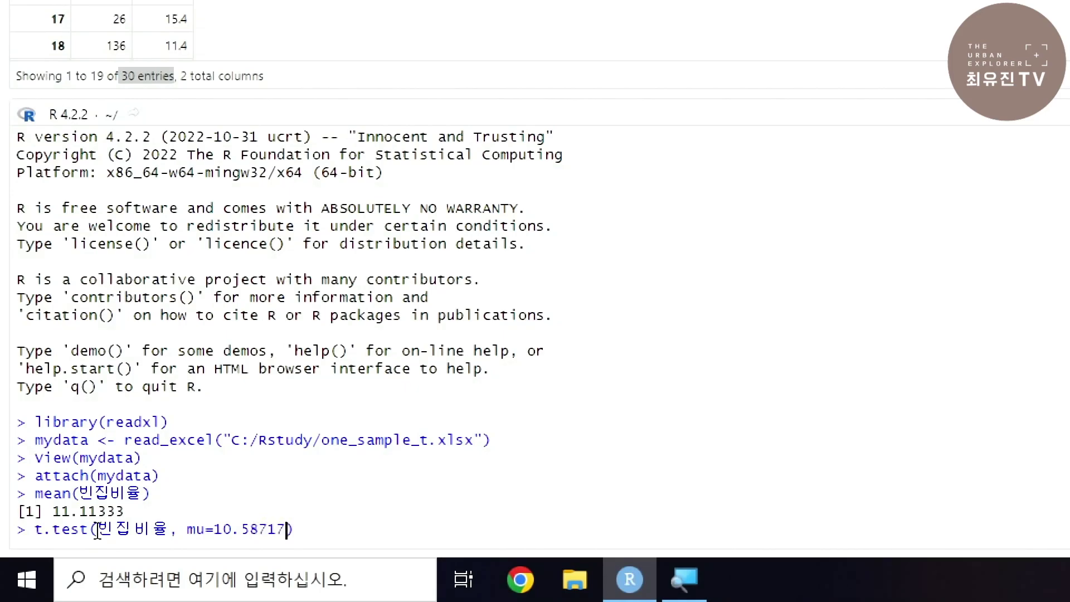
key("Return")
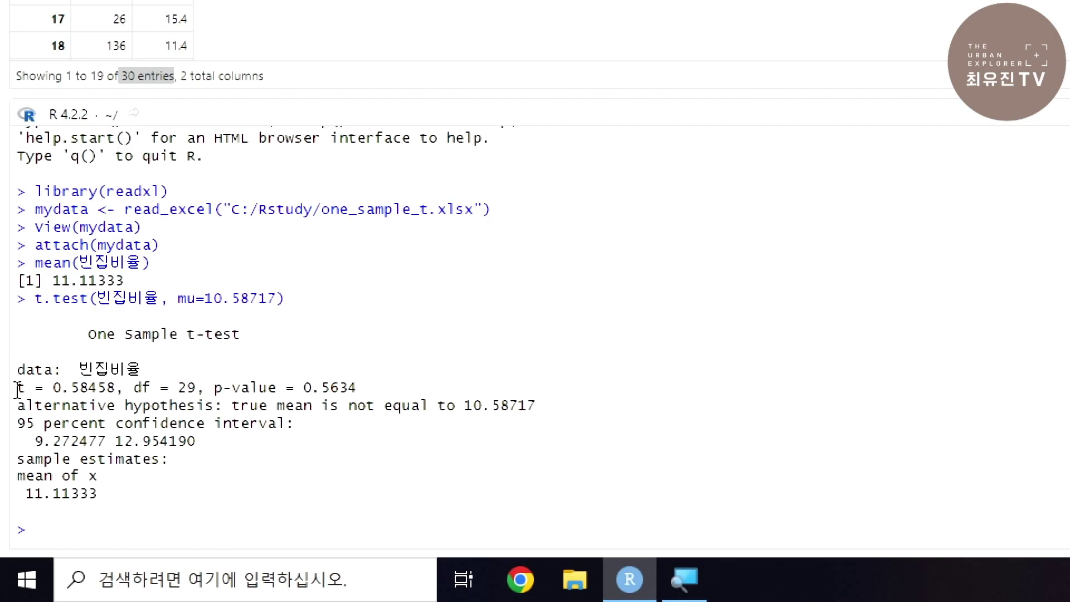
left_click_drag(107, 390, 26, 390)
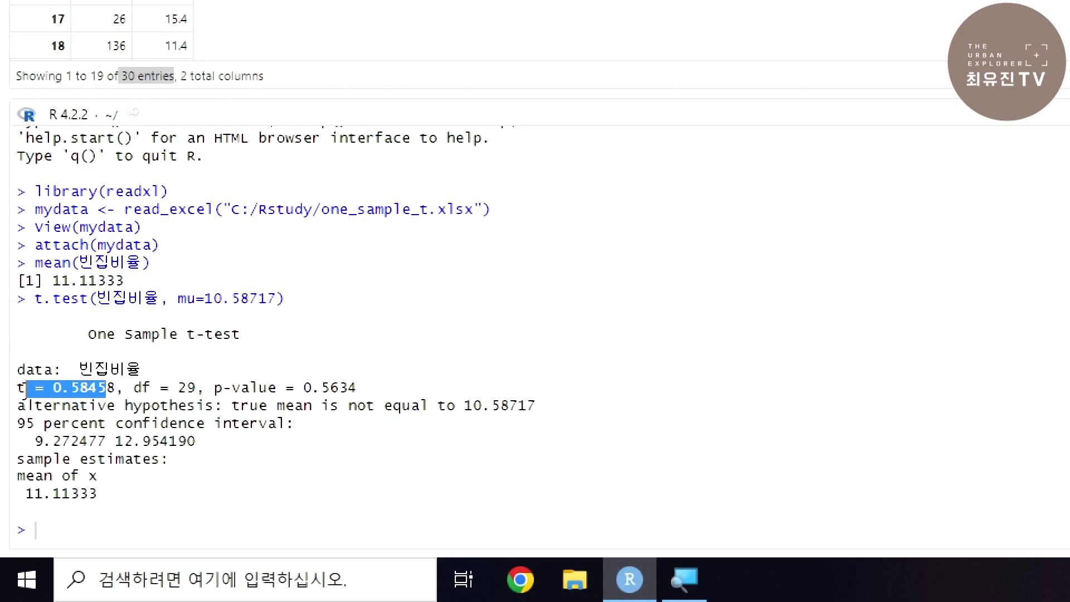
left_click_drag(134, 388, 385, 389)
left_click(385, 389)
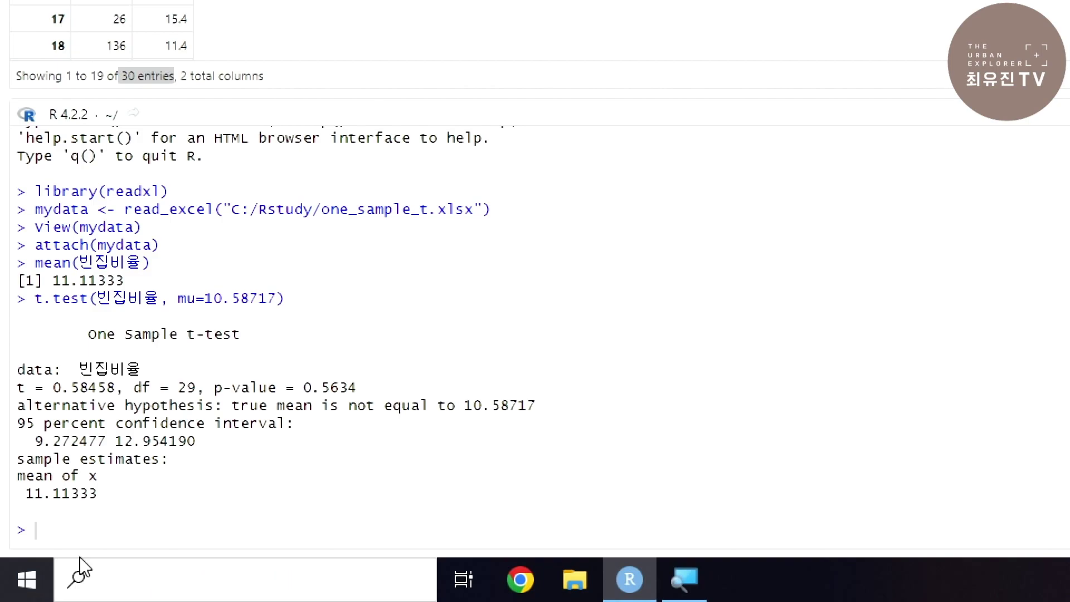
left_click_drag(215, 387, 393, 393)
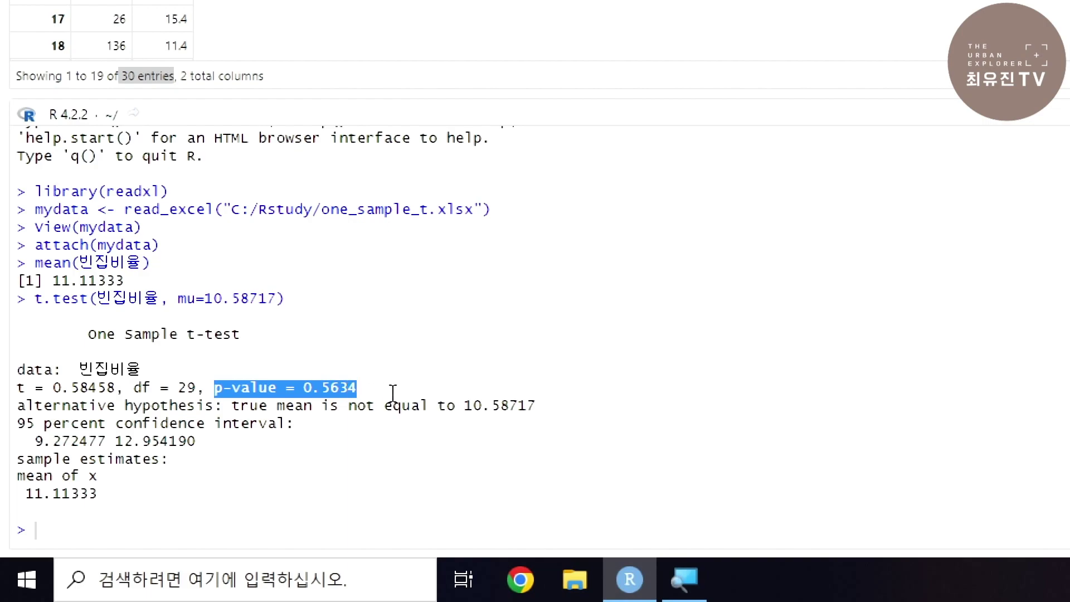
- Copy the previous t.test(빈집비율, mu=10.58717) command onto the current console prompt
left_click(42, 529)
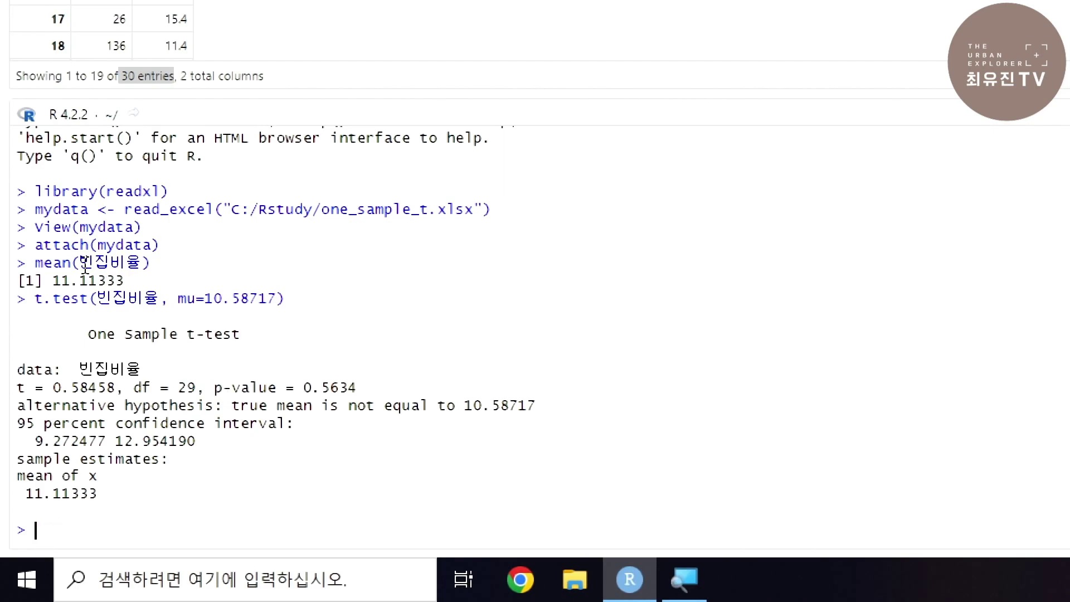
left_click_drag(35, 301, 294, 300)
key("ctrl+c")
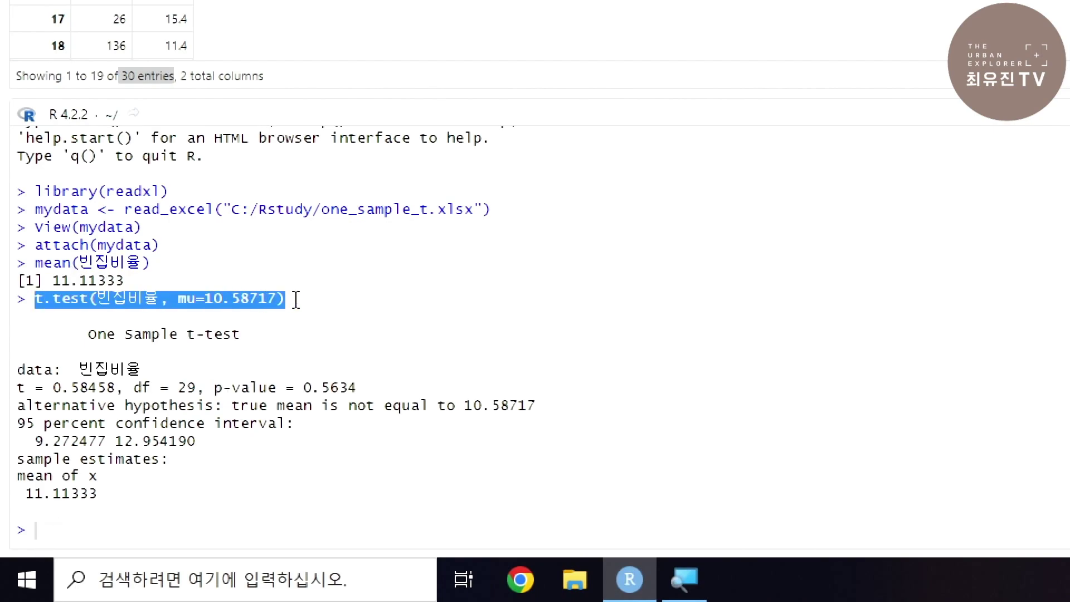
left_click(78, 524)
key("ctrl+v")
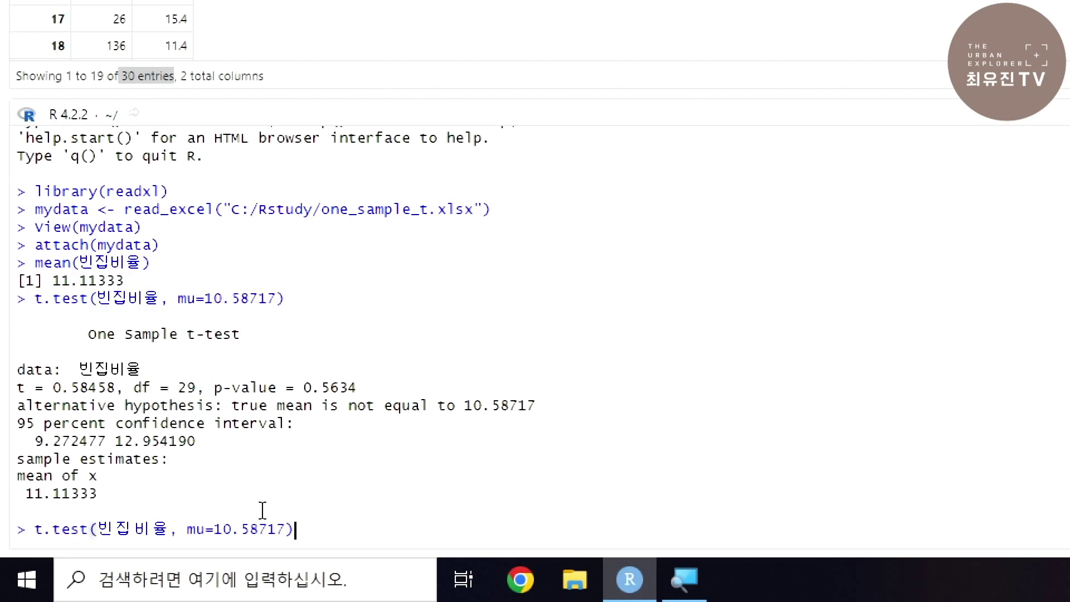
- Change mu to 8.58717 in the copied t.test command, run it, and examine the p-value in its output
left_click(223, 530)
key("Right")
key("BackSpace")
key("BackSpace")
type("8")
key("Right")
key("Right")
key("Return")
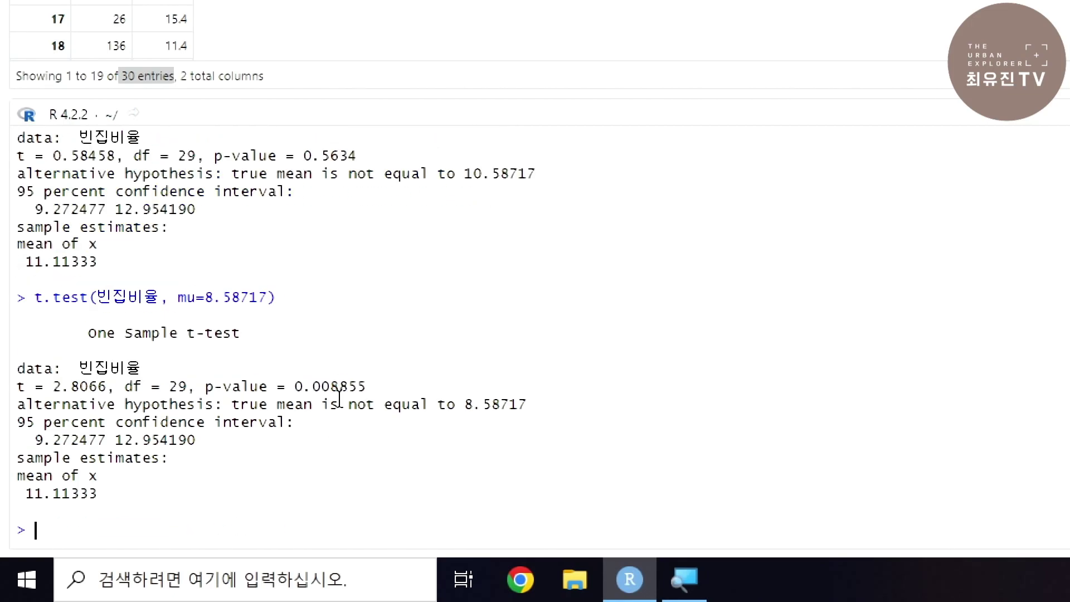
left_click_drag(198, 386, 381, 390)
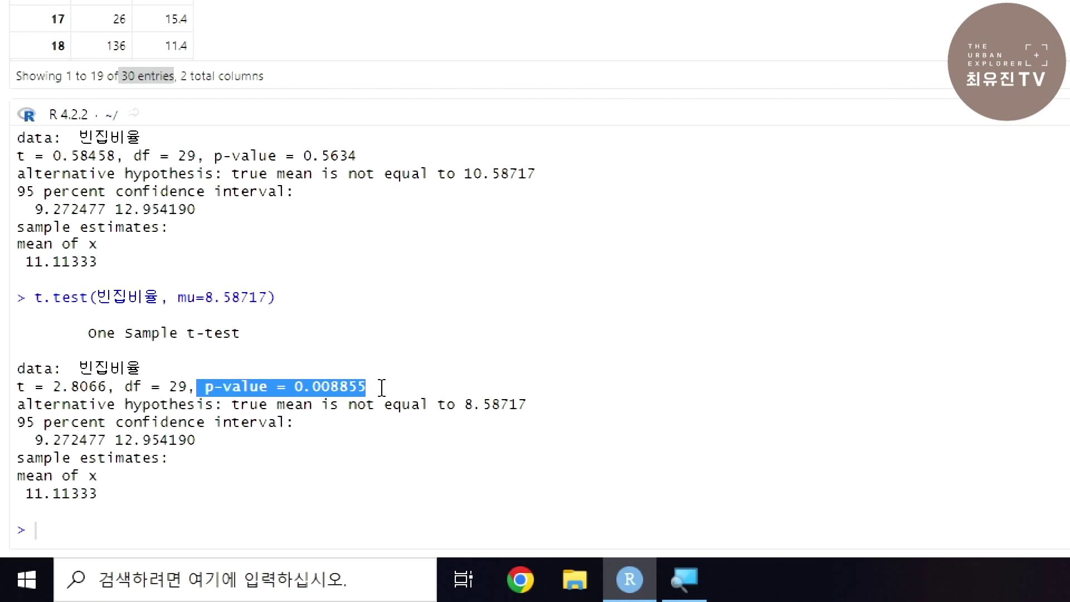
left_click(382, 387)
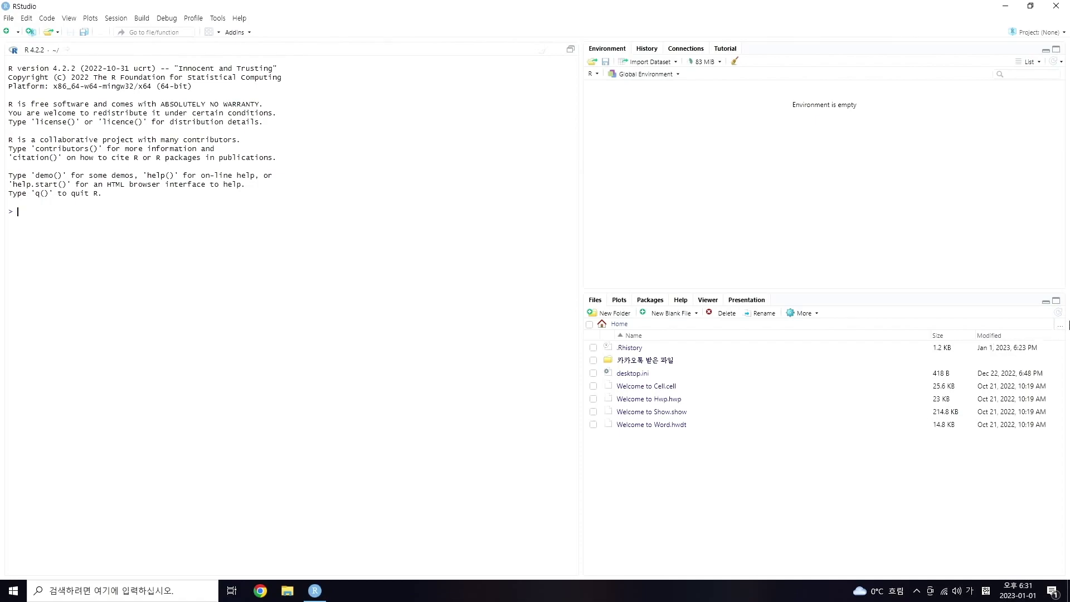
- Show the contents of the C:/Rstudy folder in the file browser
left_click(1060, 326)
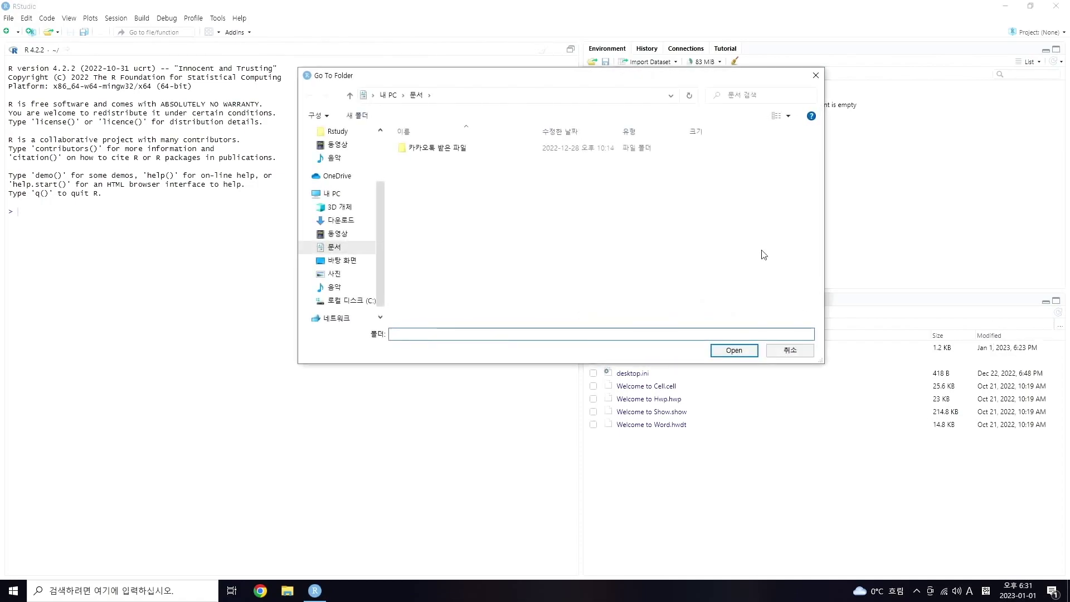
left_click(357, 301)
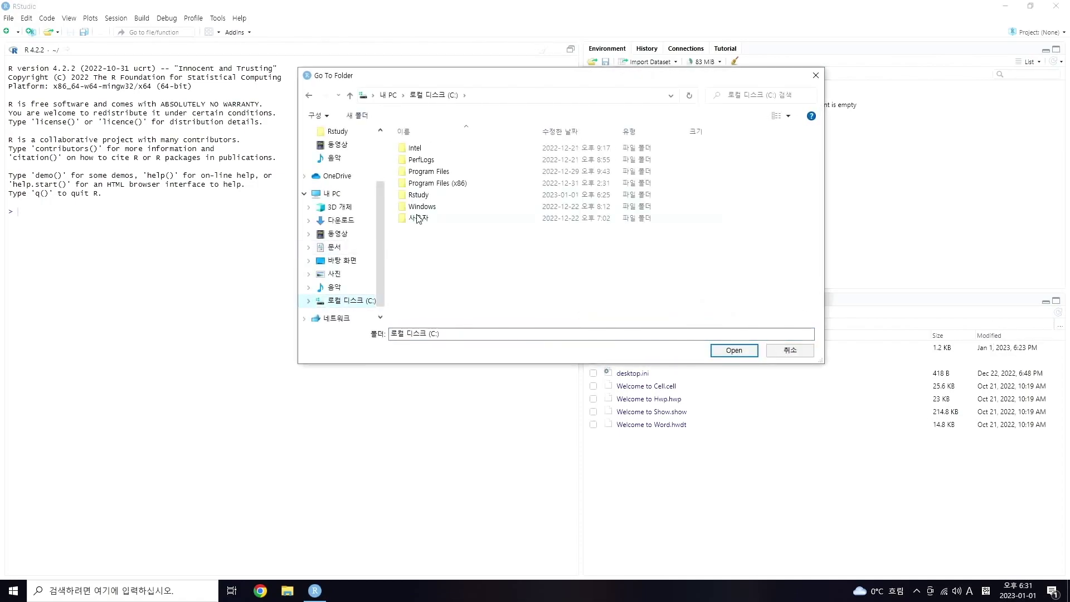
double_click(421, 195)
left_click(719, 352)
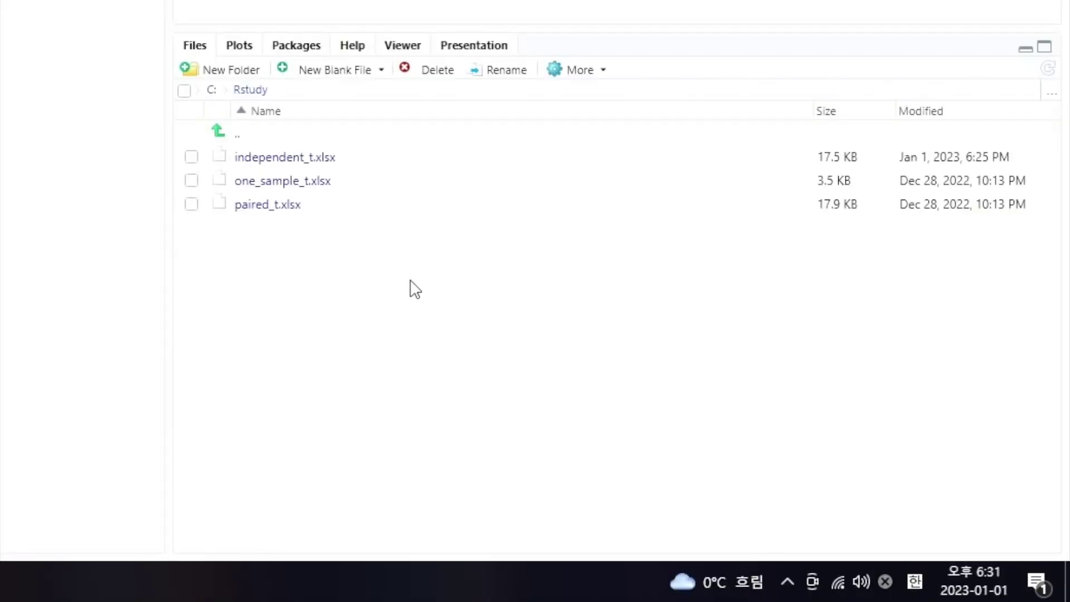
- Import the independent_t.xlsx dataset under the name mydata
left_click(305, 158)
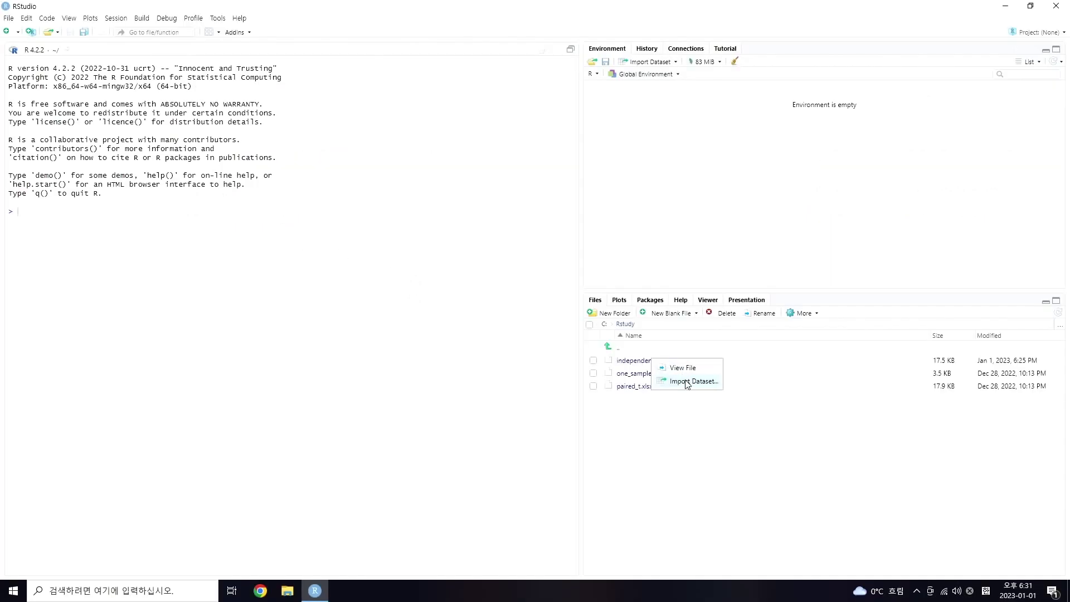
left_click(364, 204)
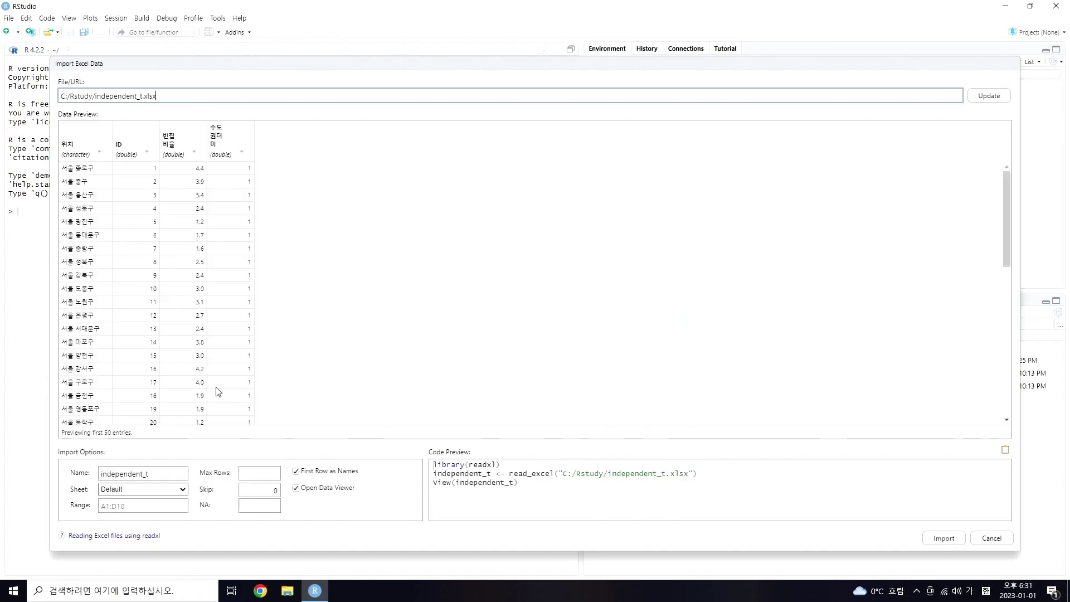
left_click_drag(167, 475, 2, 483)
type("ㅡㅛㅇ")
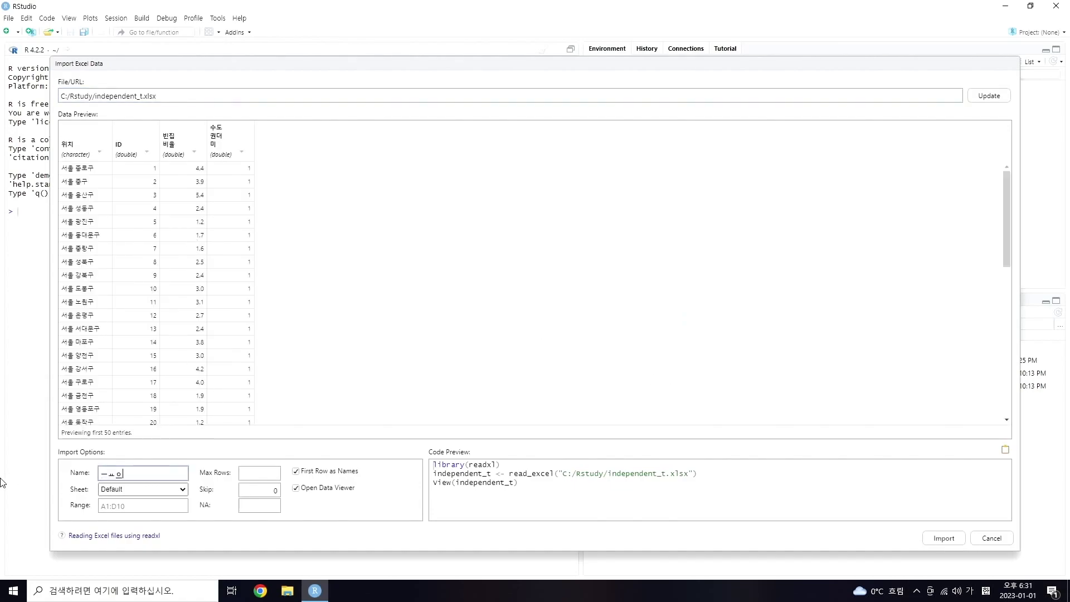
key("Hangul")
type("mydata")
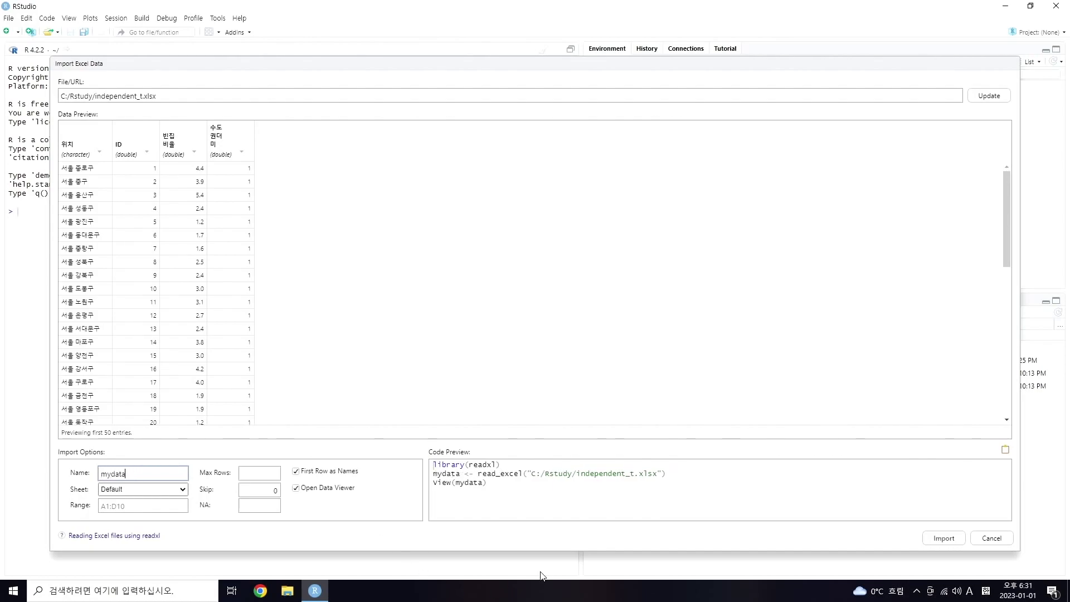
left_click(944, 539)
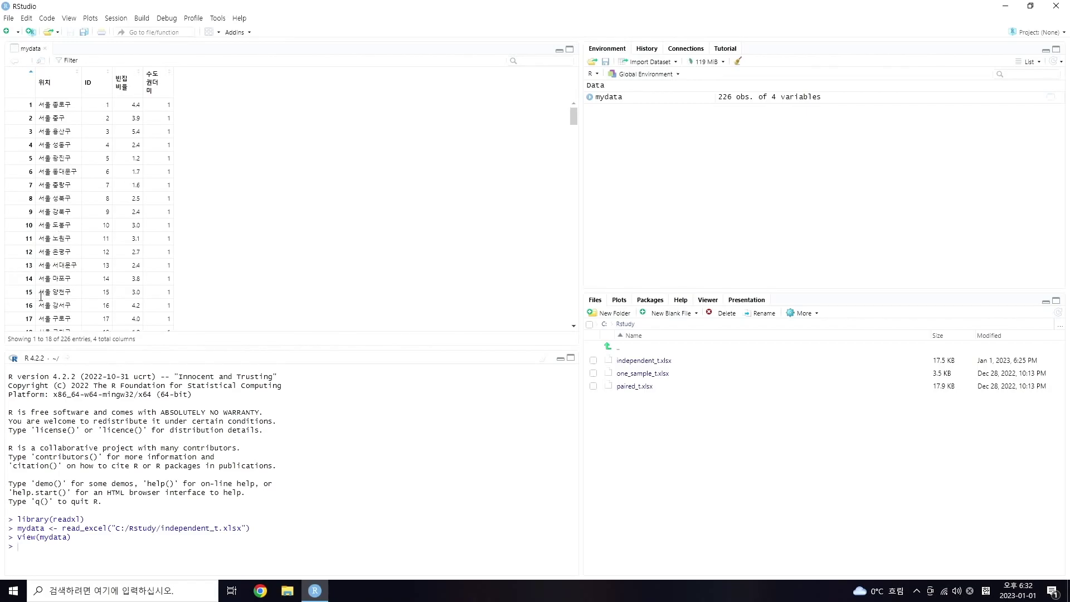
- Examine the entry count of mydata and how the 빈집비율 and 수도권더미 values vary across the regions
left_click_drag(105, 585, 156, 584)
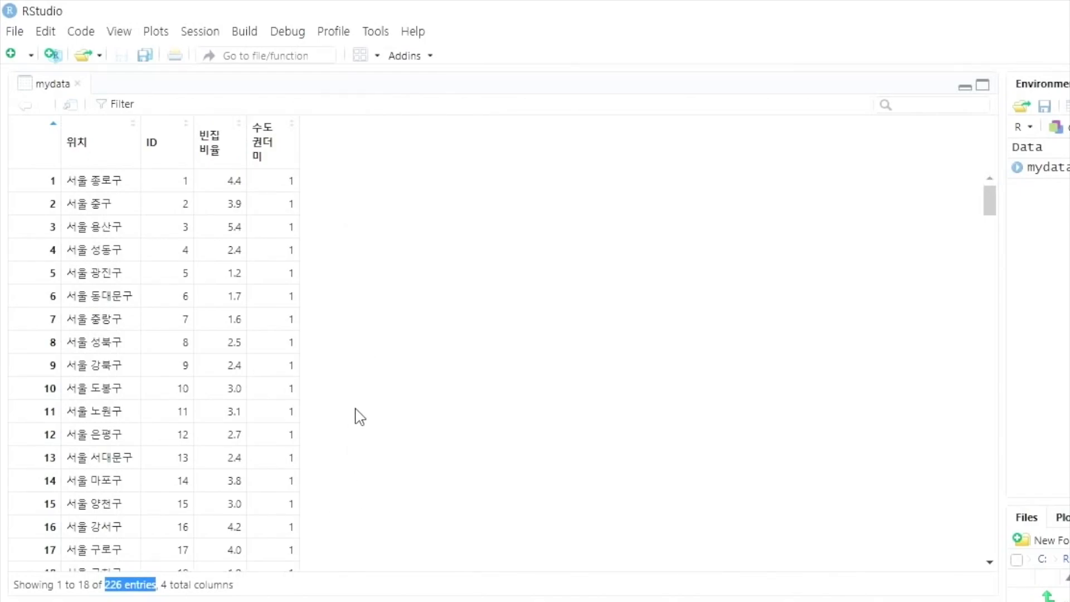
scroll(248, 366, "down", 20)
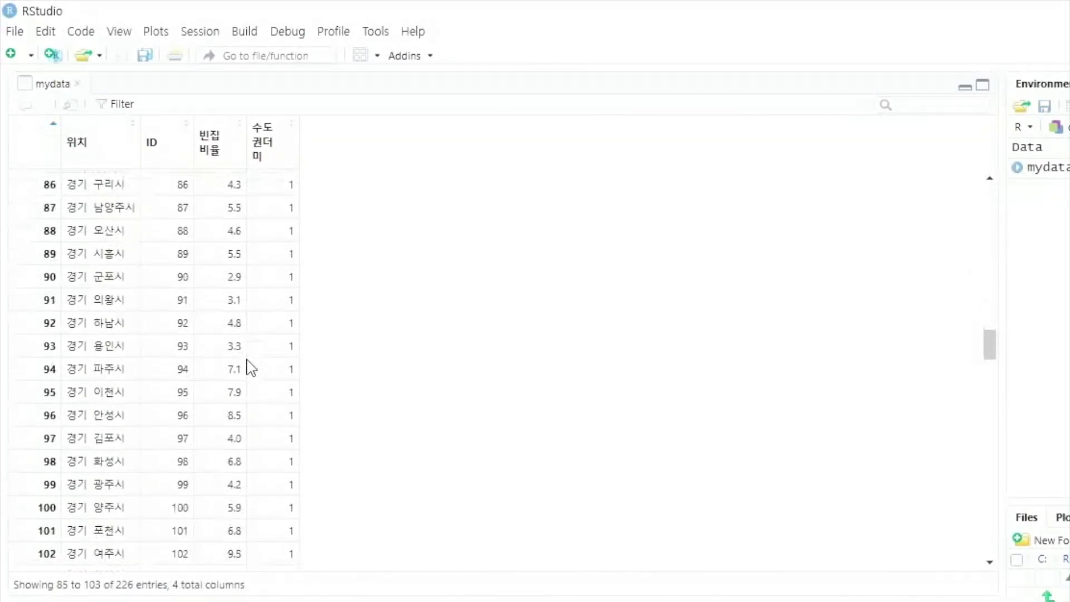
scroll(249, 366, "up", 20)
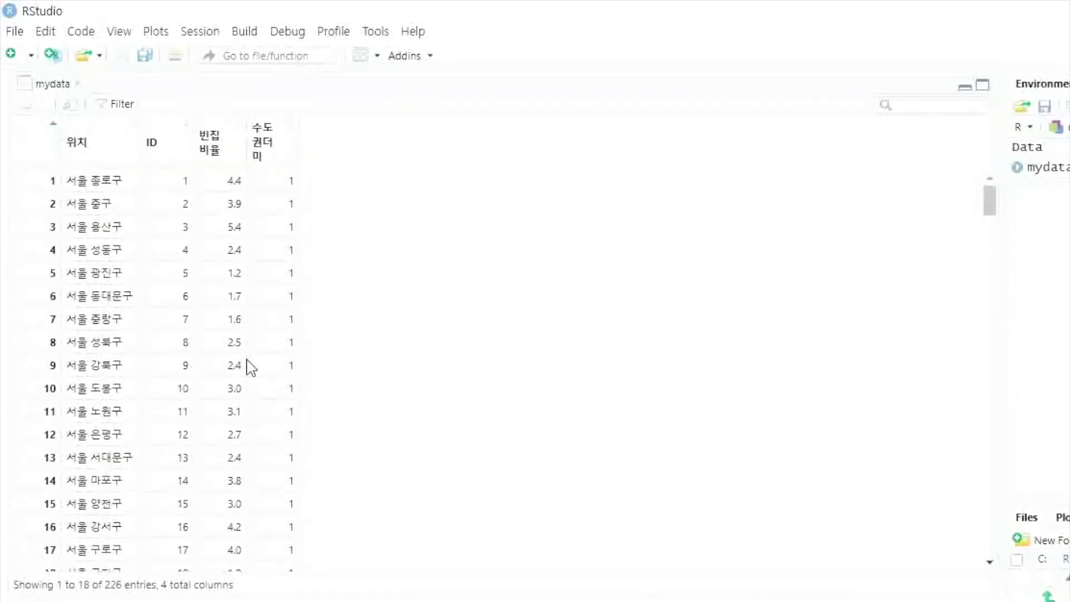
scroll(249, 366, "down", 1)
scroll(262, 357, "up", 1)
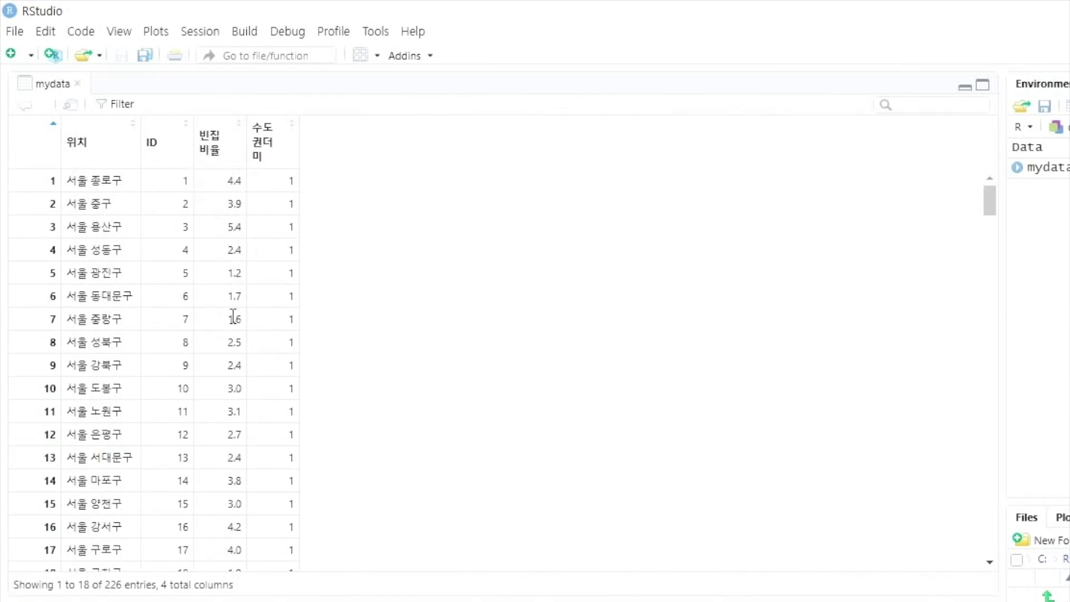
scroll(217, 420, "down", 6)
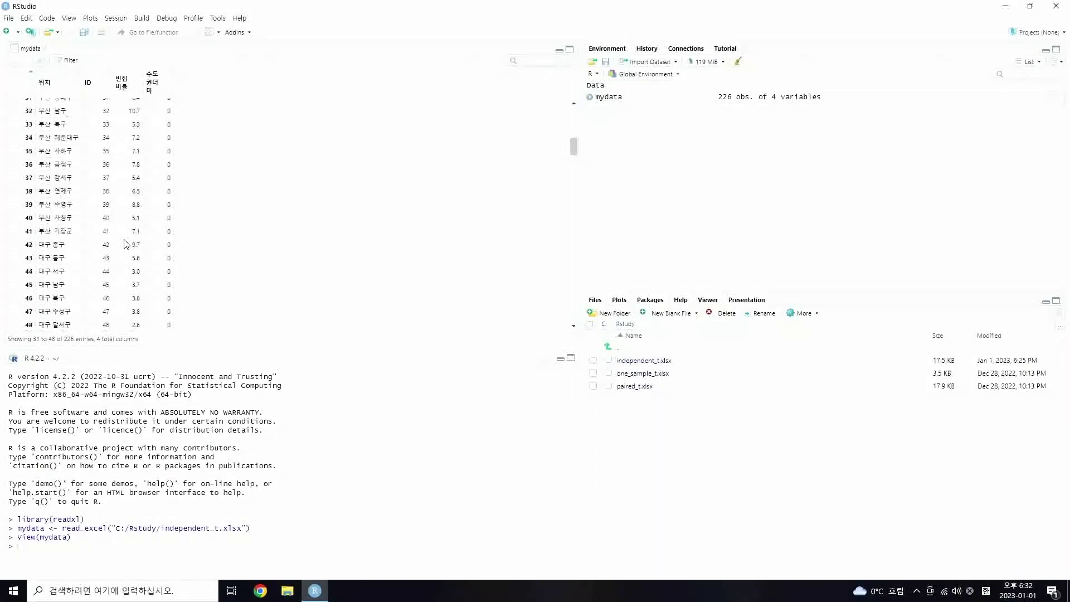
scroll(126, 244, "up", 6)
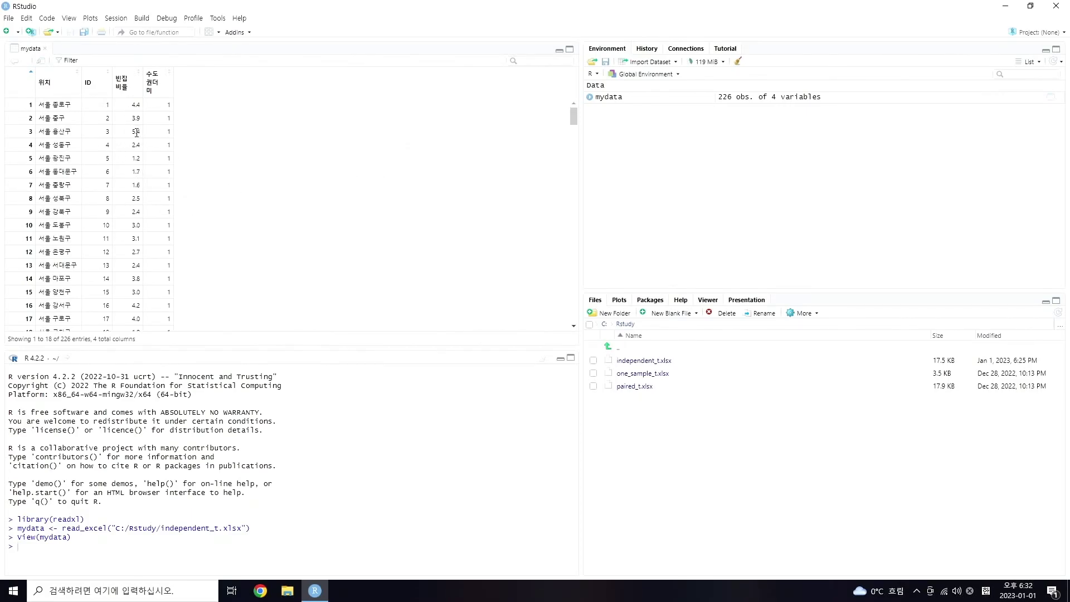
scroll(217, 181, "down", 5)
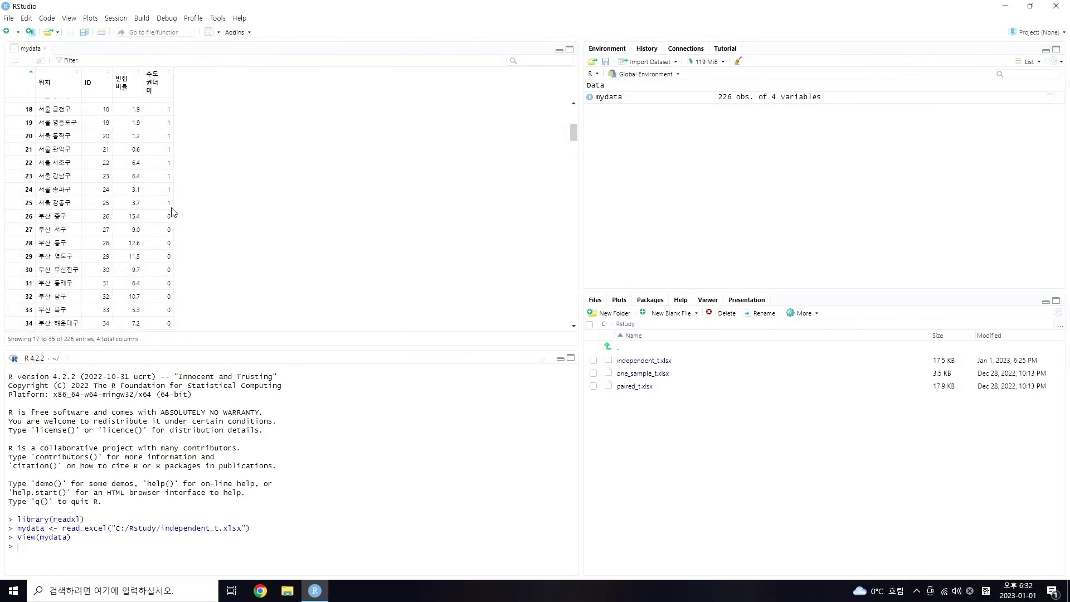
scroll(221, 251, "down", 7)
scroll(220, 251, "down", 1)
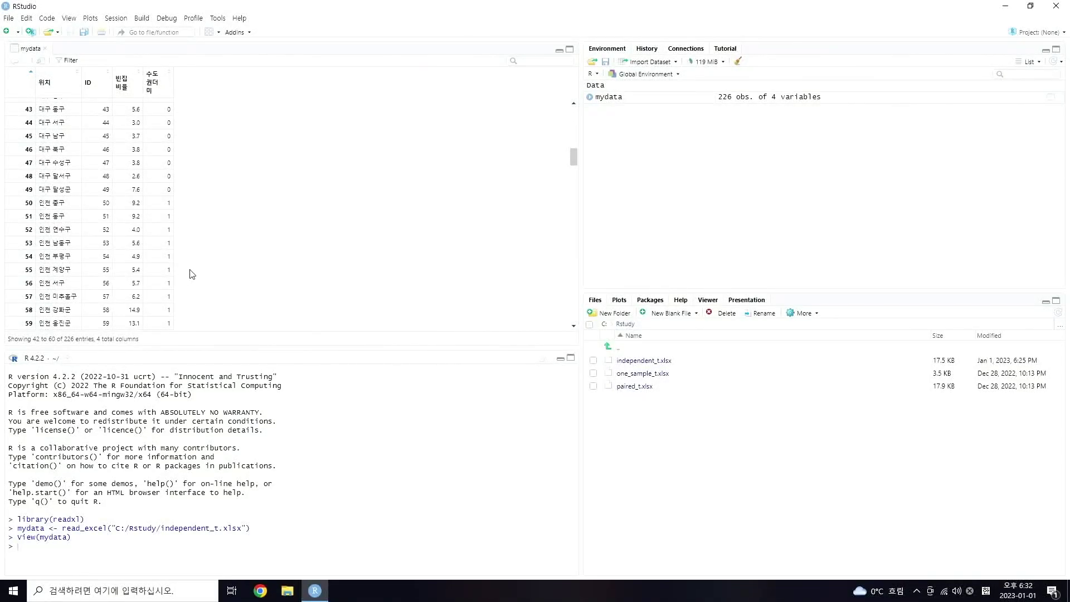
scroll(191, 274, "down", 13)
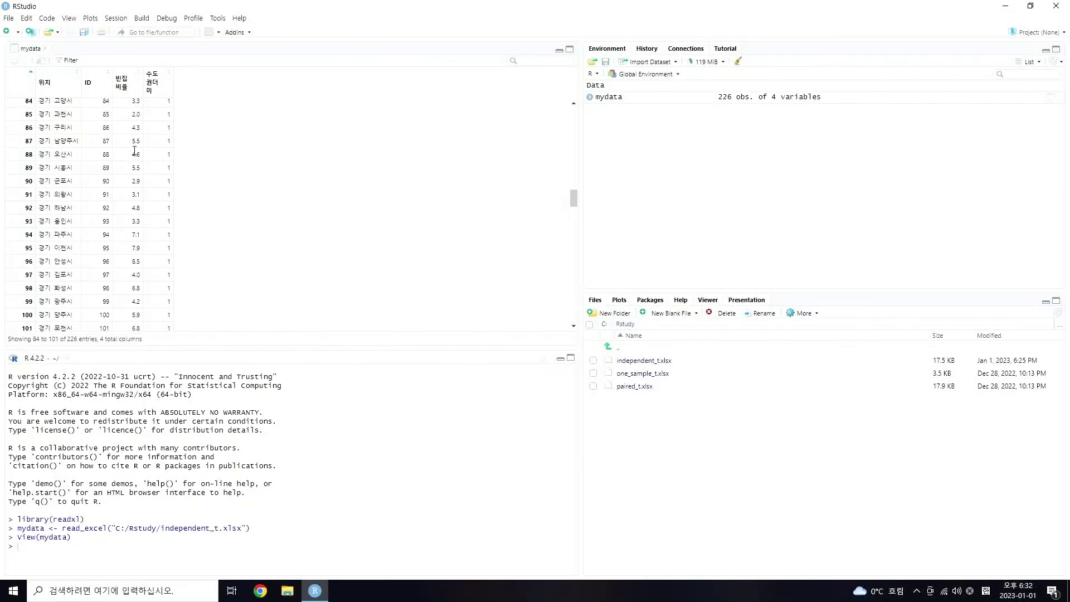
scroll(217, 236, "up", 13)
scroll(217, 235, "up", 12)
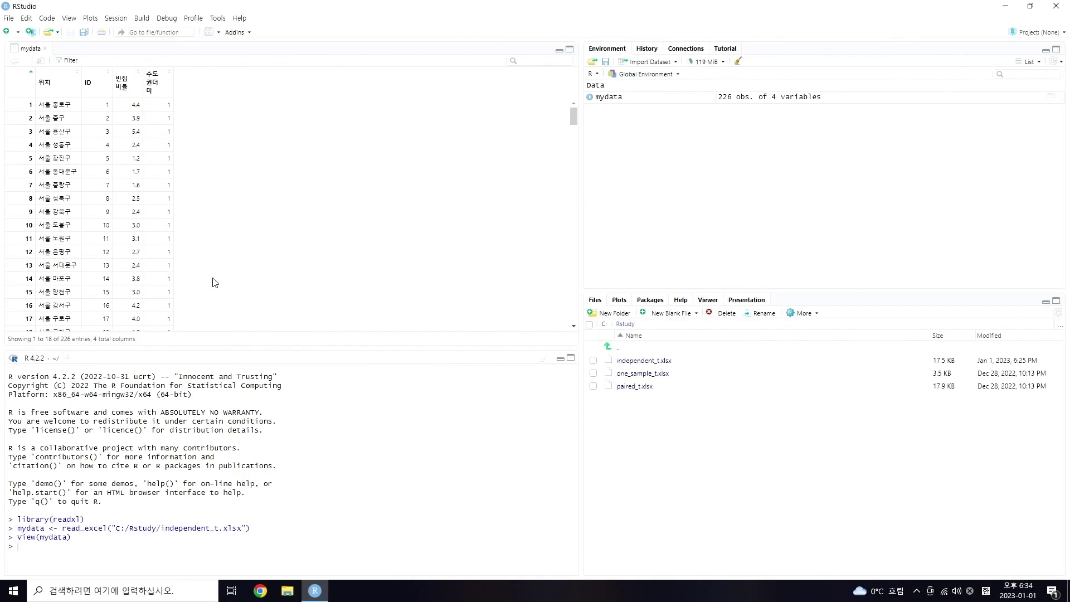
- Magnify the screen around the console and run attach(mydata) for the independent_t dataset
key("super+plus")
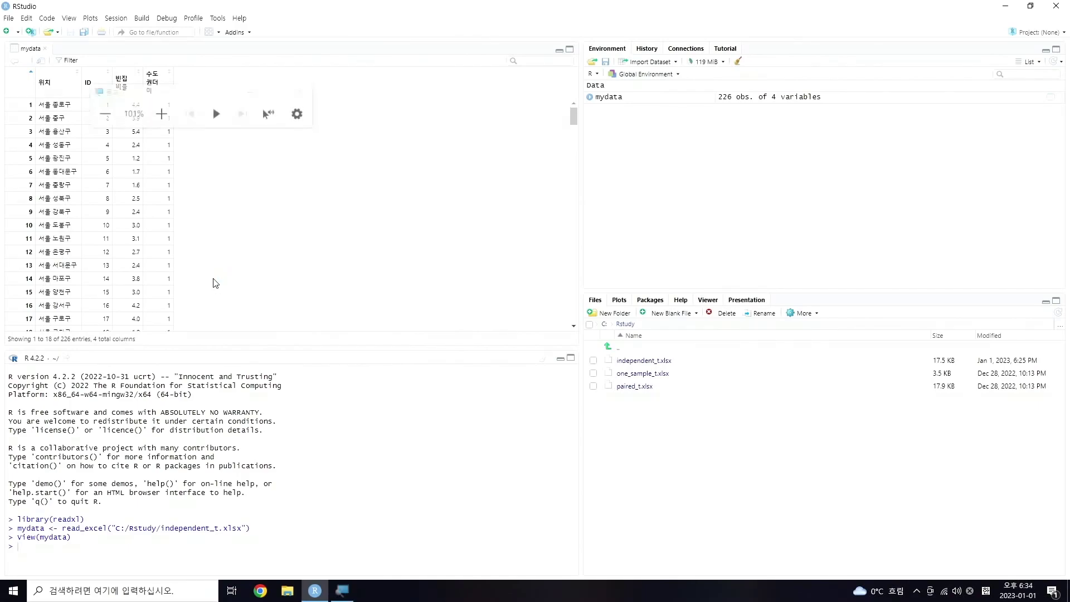
left_click(161, 114)
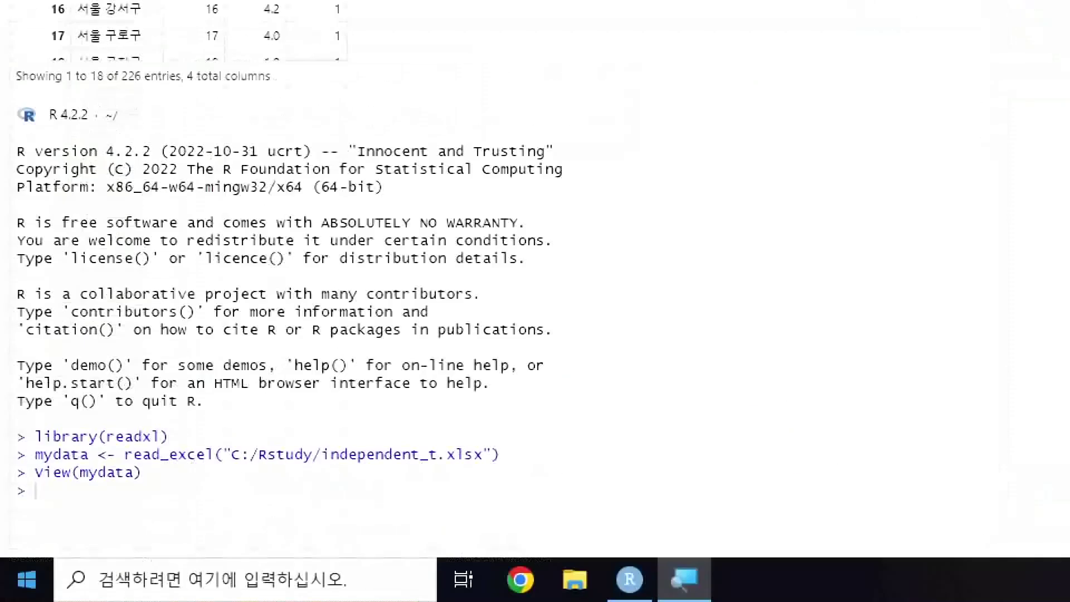
left_click(52, 547)
type("atta")
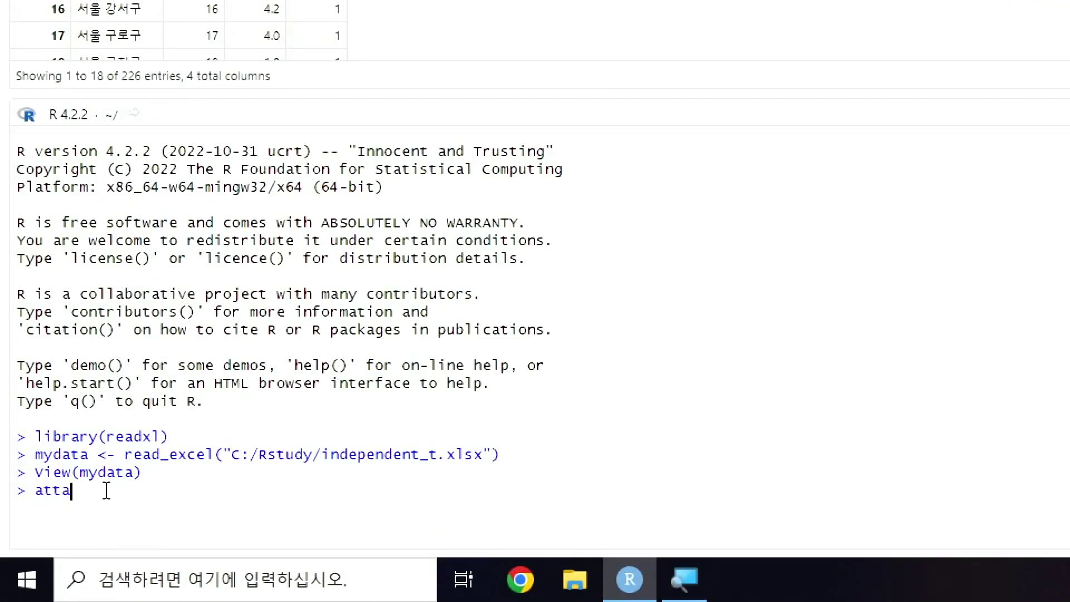
type("ch(")
type("mydata")
key("Return")
- Start a t.test call in the console with the formula 빈집비율~수도권더미, moving the magnifier window out of the way
type("t.test(")
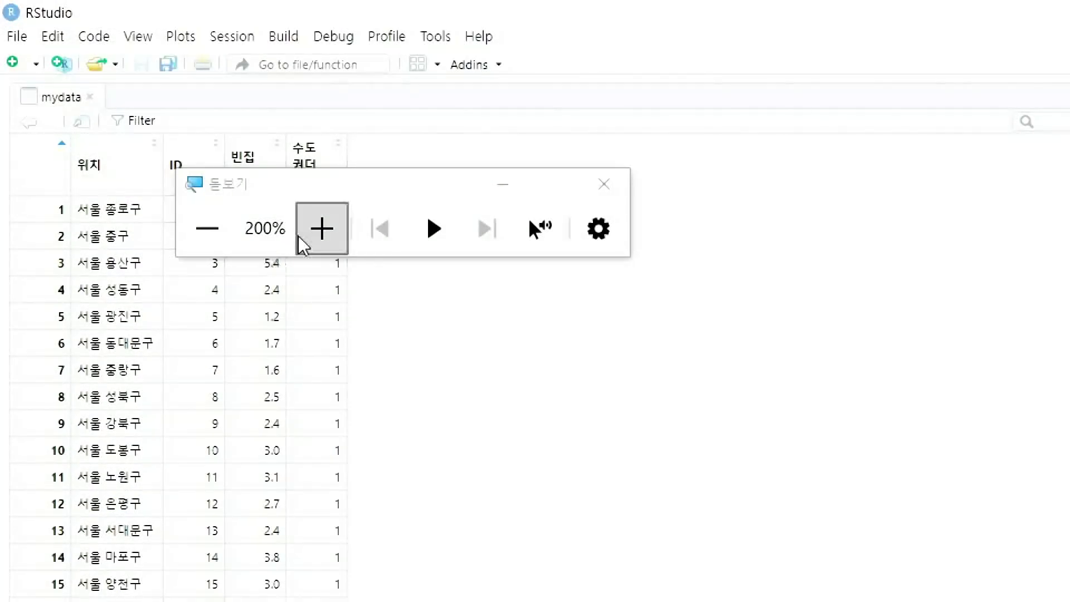
left_click_drag(381, 182, 643, 81)
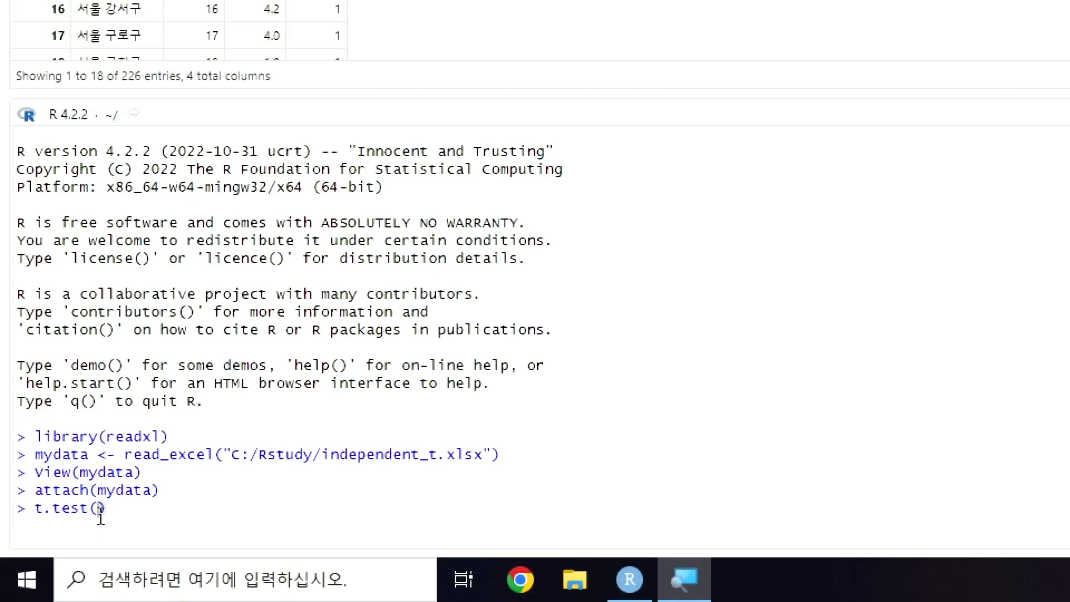
left_click(100, 521)
type("빈집비율~")
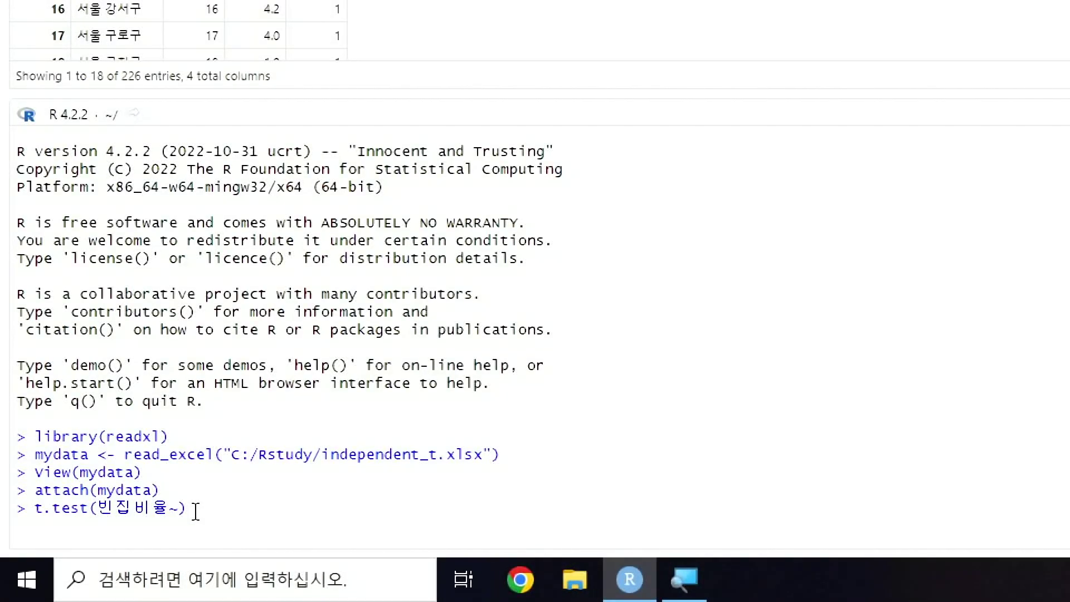
type("수도권여")
type("미")
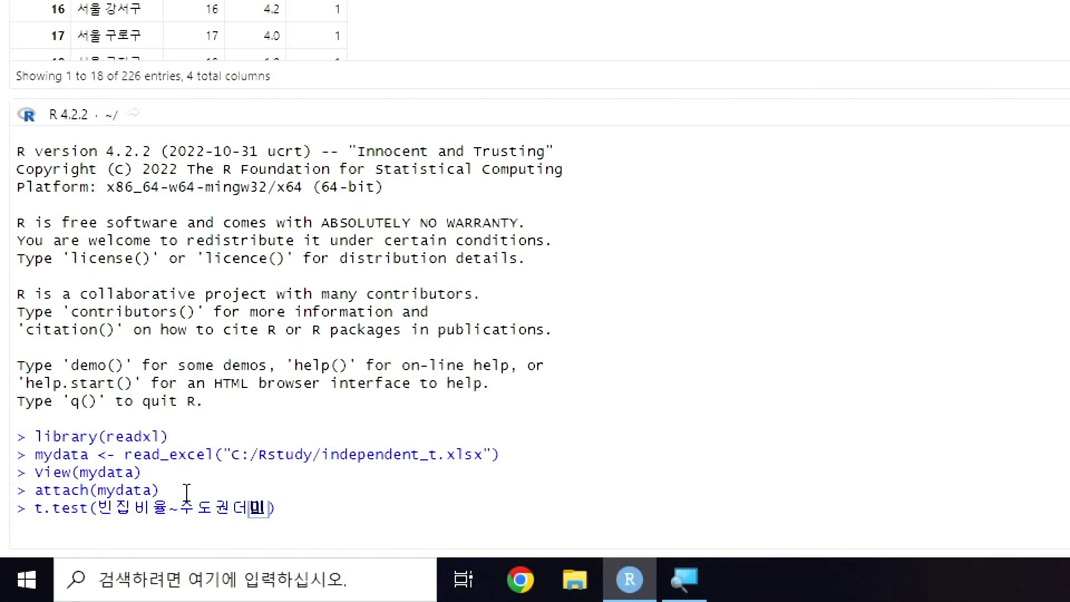
- Add the arguments mu=0, alt="two.sided", conf=0.95, paired=F and var.eq=T to the t.test call
type(", mu=0, alt=\"two")
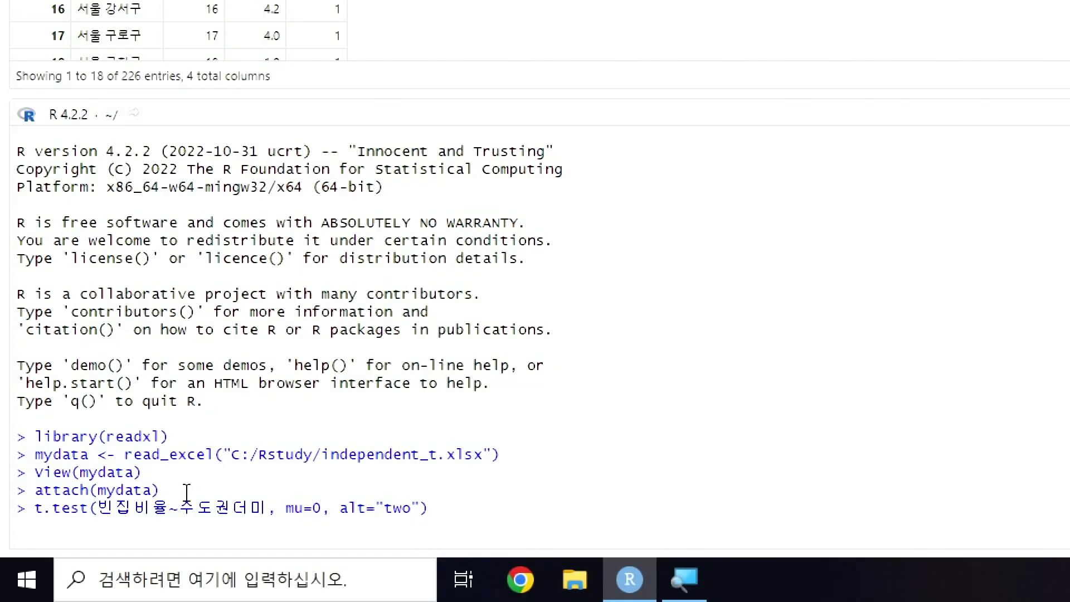
type(".sided\", conf=")
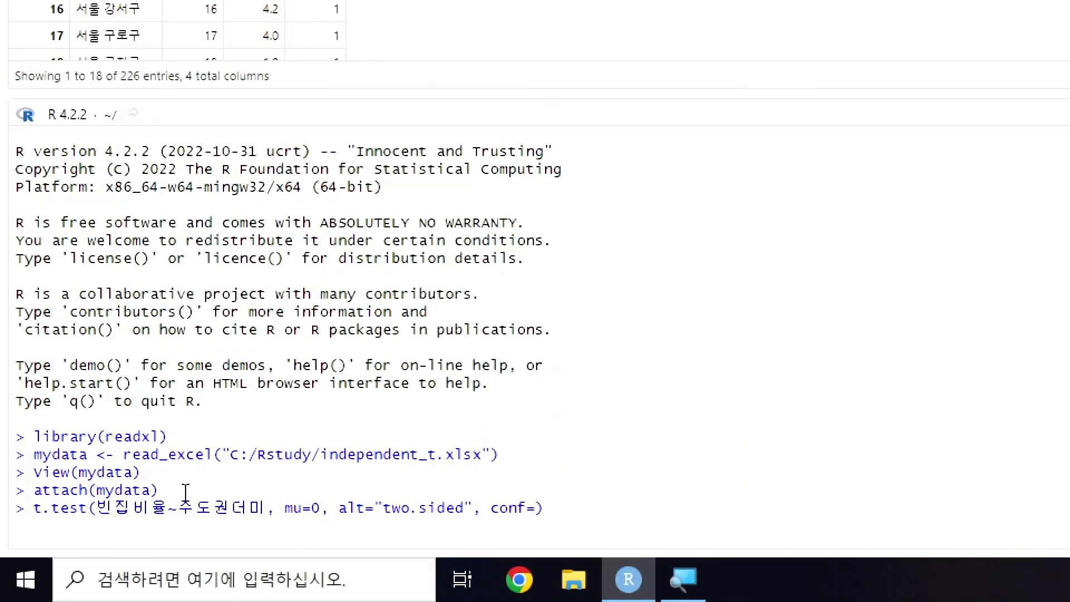
type("0.95, ")
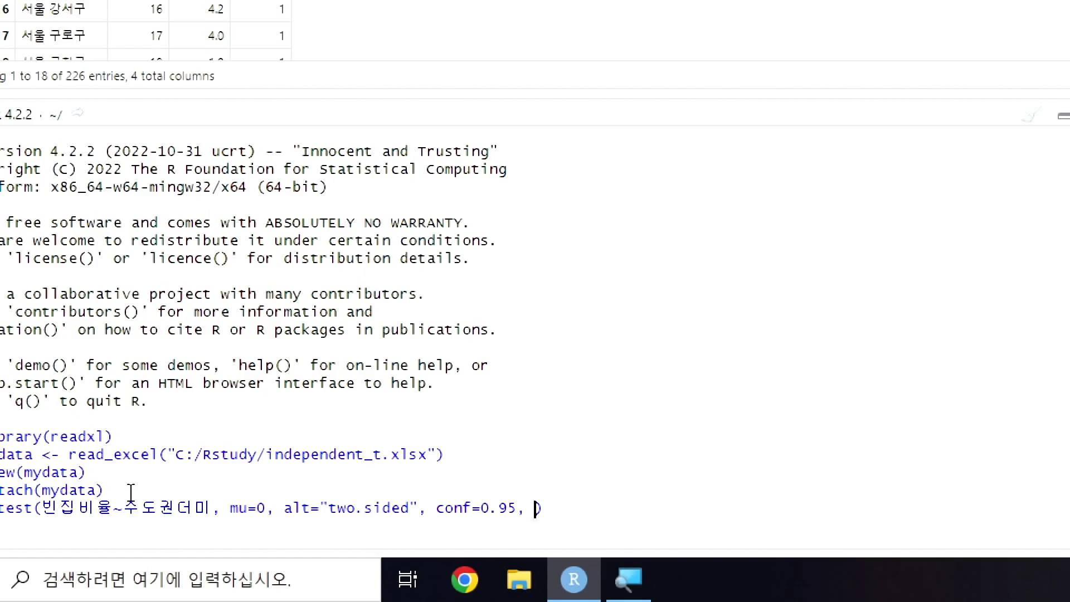
type("pair")
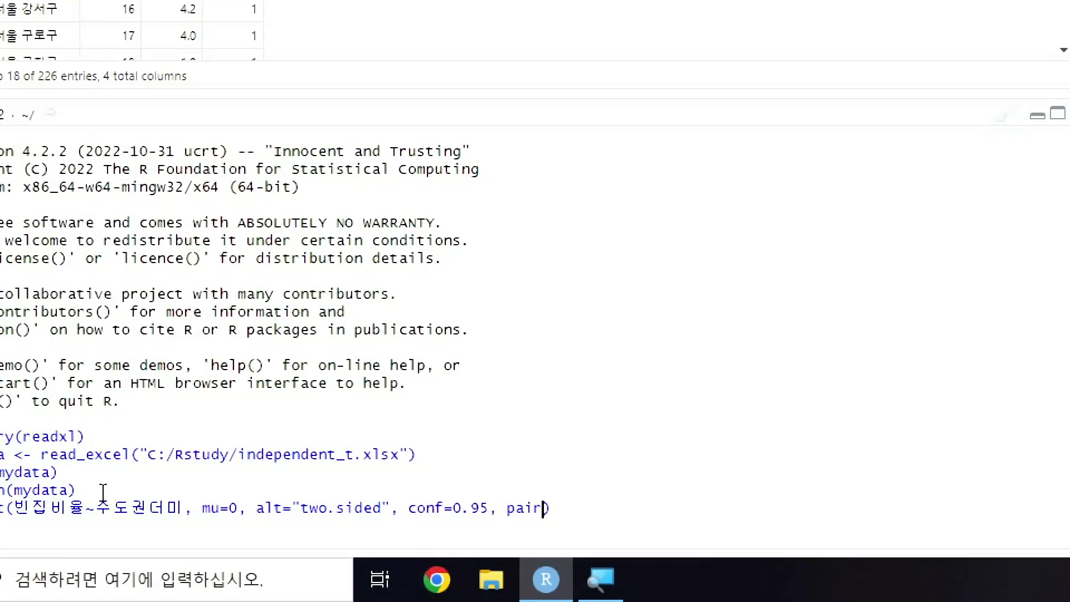
type("ed=F")
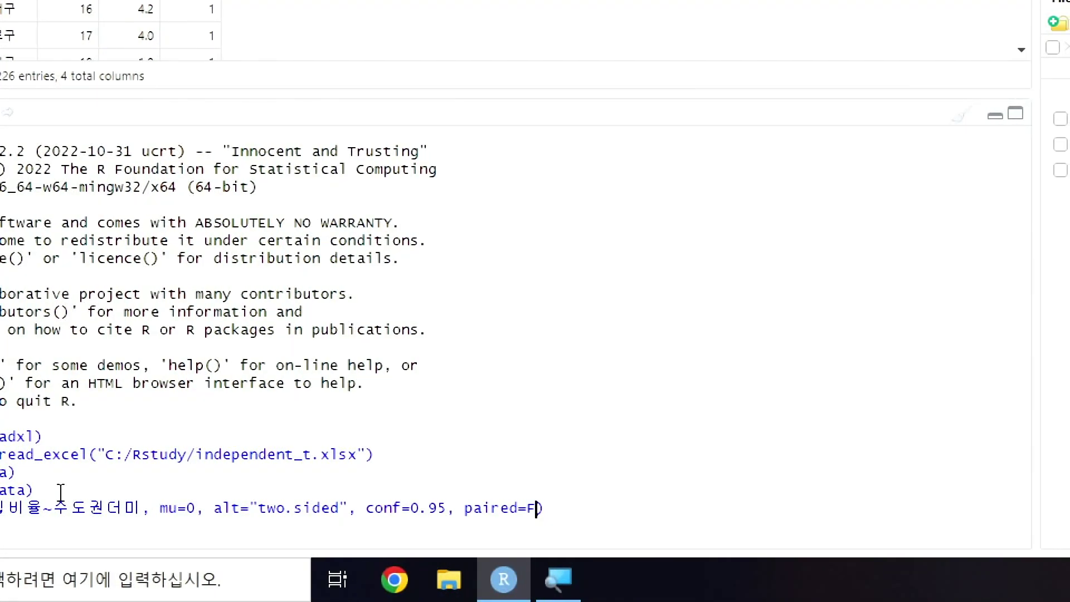
type(", ")
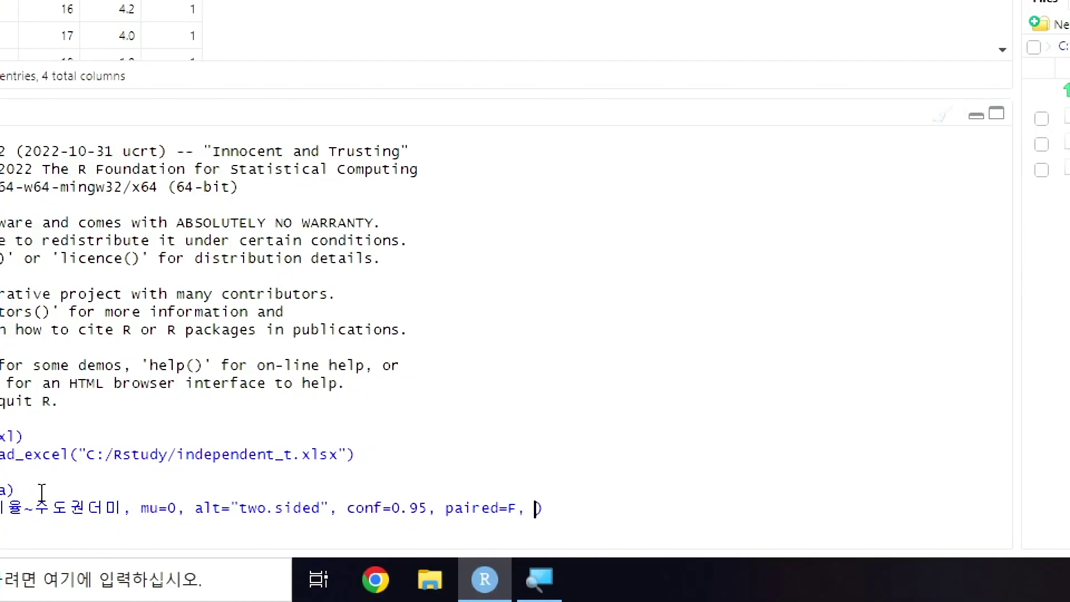
type("var.")
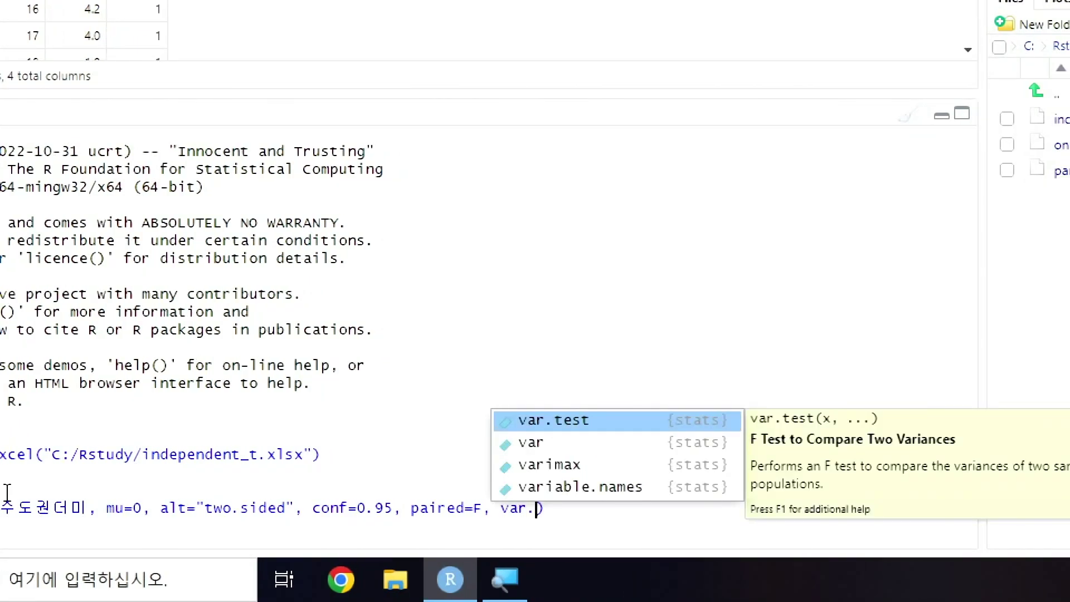
type("eq")
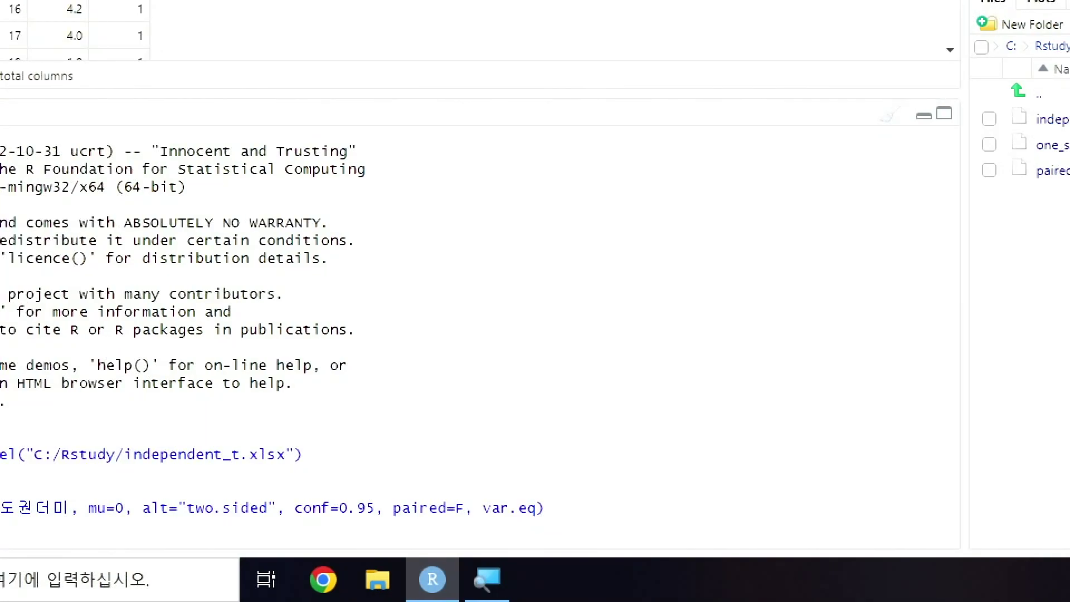
type("=T")
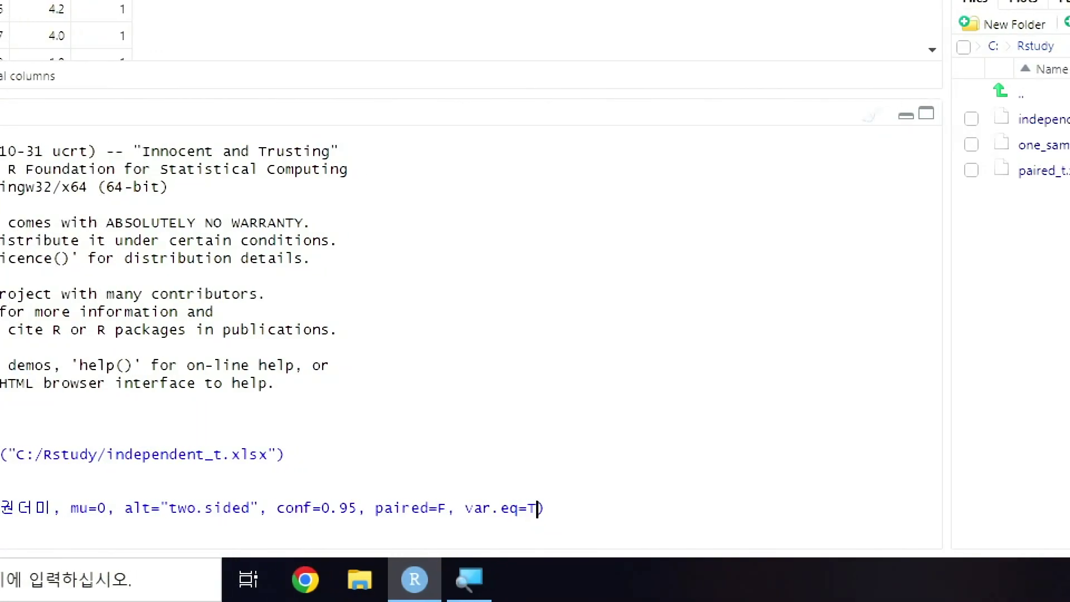
- Look back over the arguments of the completed t.test call and run it
key("Left")
key("Left")
key("Left")
key("Left")
key("Left")
key("Left")
key("Left")
key("Left")
key("Left")
key("Left")
key("Left")
key("Left")
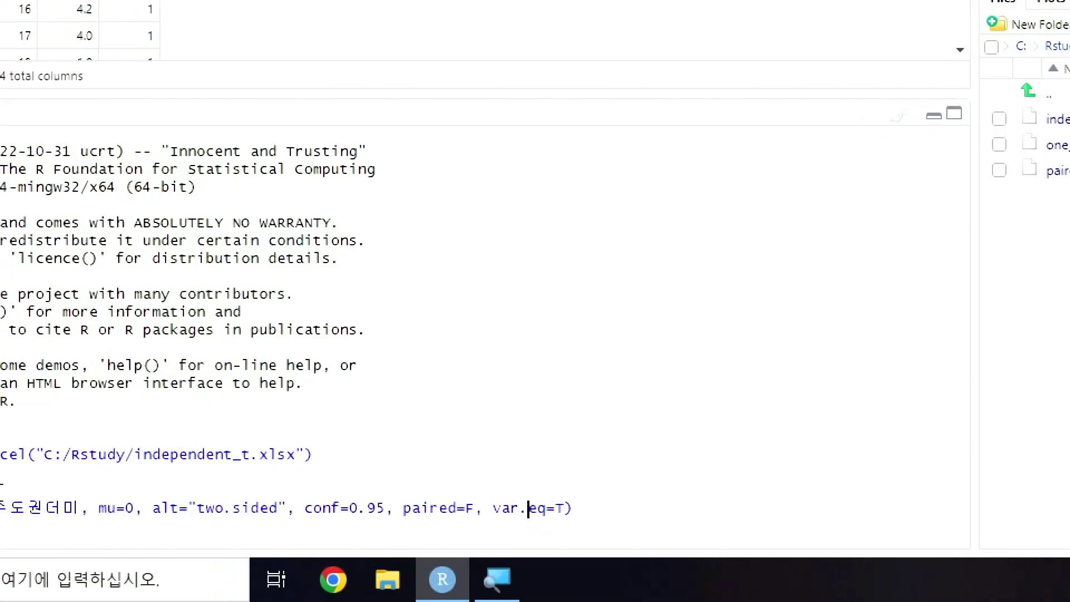
key("Left")
key("Left")
key("Left")
key("Left")
key("Left")
key("Left")
key("Left")
key("Left")
key("Left")
key("Left")
key("Left")
key("Left")
key("Left")
key("Left")
key("Left")
key("Left")
key("Left")
key("Left")
key("Left")
key("Left")
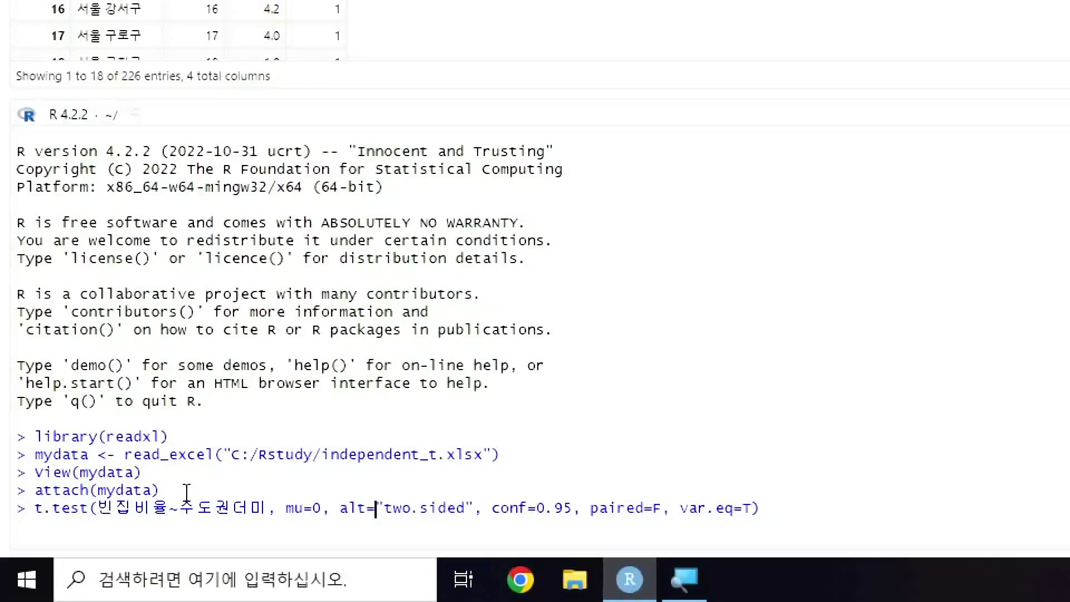
key("Right")
key("Right")
key("Right")
key("Right")
key("Right")
key("Right")
key("Right")
key("Right")
key("Right")
key("Right")
key("Right")
key("Right")
key("Right")
key("Right")
key("Right")
key("Right")
key("Right")
key("Right")
key("Right")
key("Right")
key("Right")
key("Right")
key("Right")
key("Right")
key("Right")
key("Right")
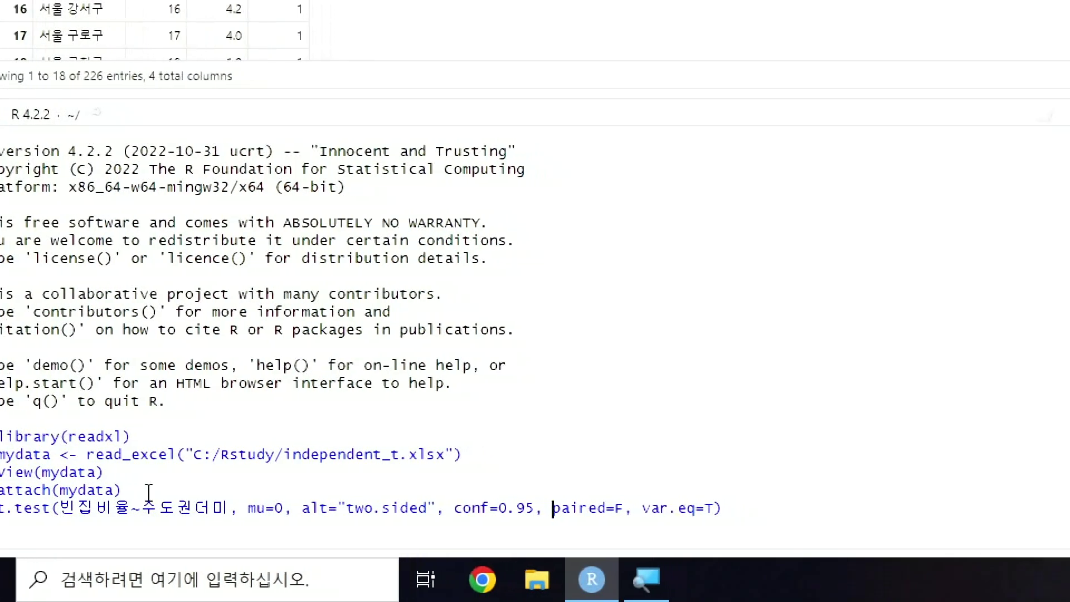
key("Right")
key("Right")
key("Right")
key("Right")
key("Right")
key("Right")
key("Right")
key("Right")
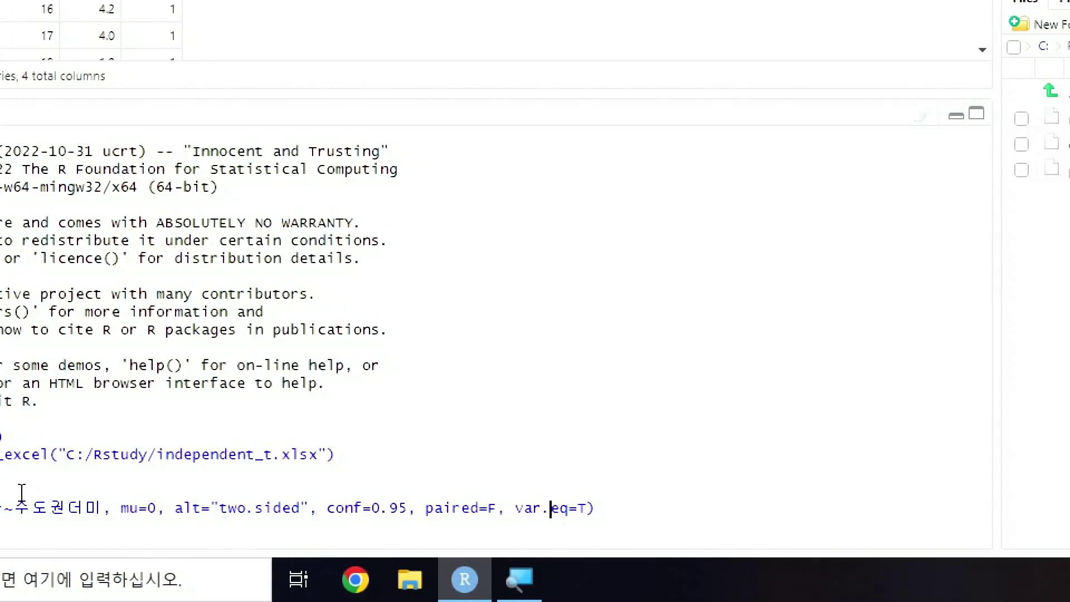
key("Return")
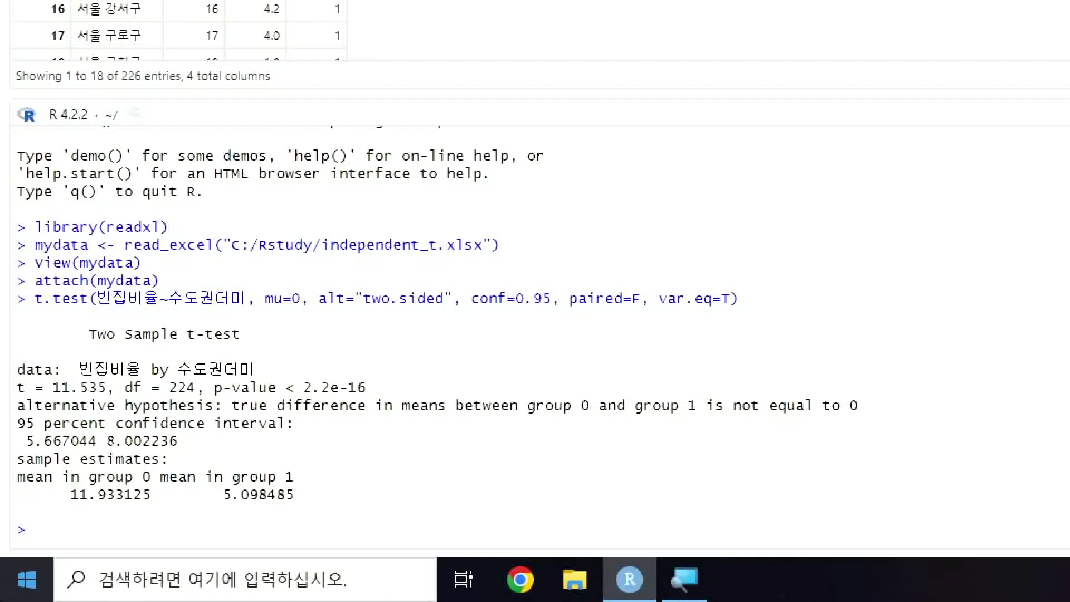
- Examine the two-sample t-test output: the test title, the p-value and the means of group 0 and group 1
left_click_drag(89, 341, 242, 341)
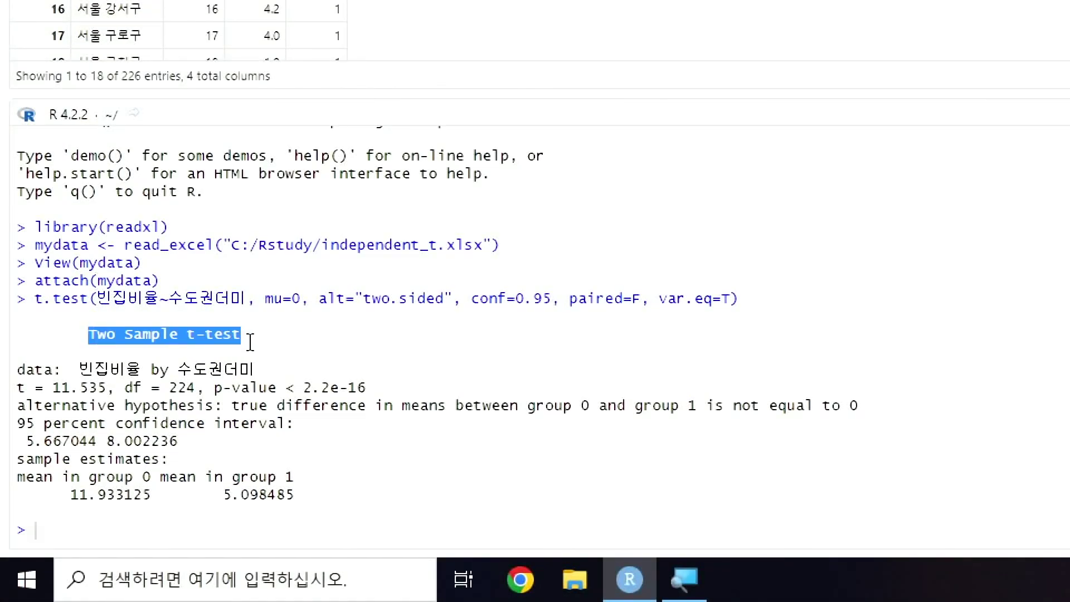
left_click(249, 342)
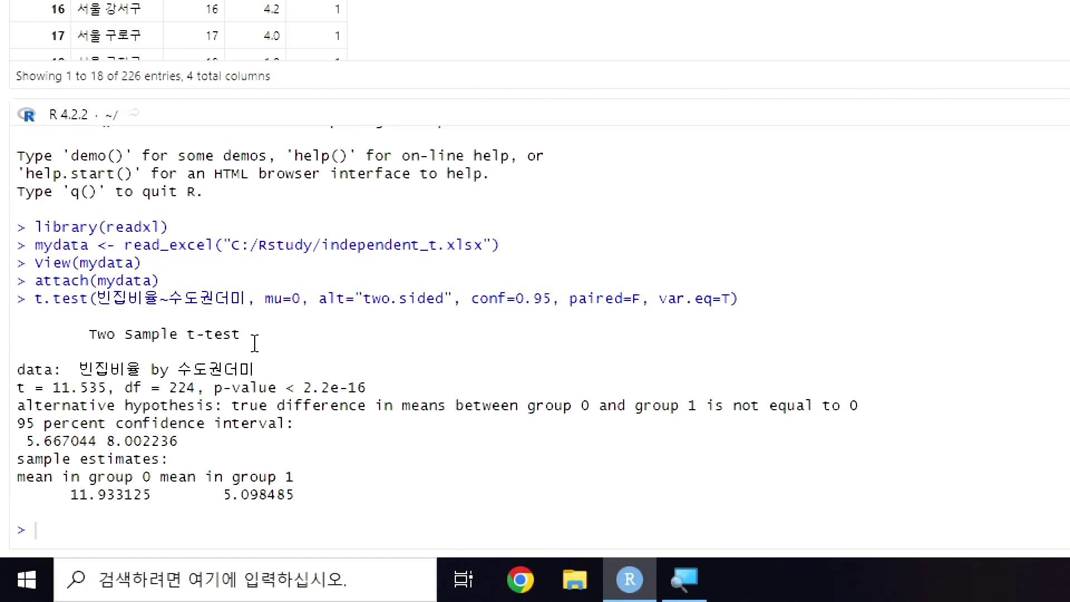
left_click_drag(87, 337, 287, 346)
left_click(288, 347)
left_click_drag(302, 388, 383, 390)
left_click(402, 389)
left_click_drag(350, 387, 437, 385)
left_click(441, 387)
left_click_drag(71, 496, 171, 496)
left_click(171, 497)
left_click_drag(233, 477, 327, 502)
left_click(328, 502)
- Copy the full t.test command from the console history to the current prompt for editing
left_click_drag(36, 301, 826, 301)
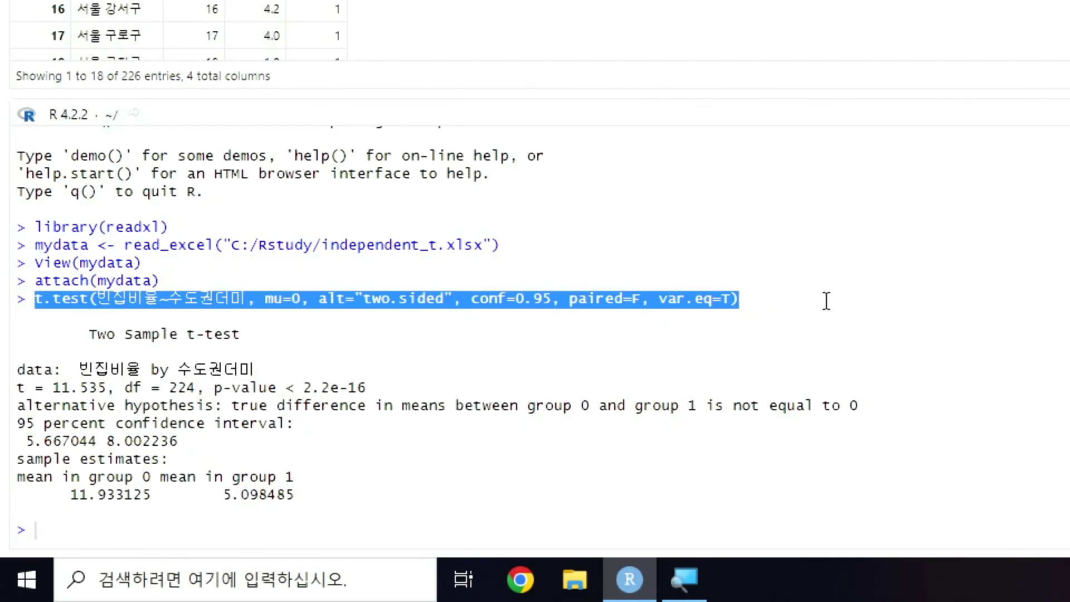
key("ctrl+c")
left_click(72, 530)
key("ctrl+v")
left_click(679, 530)
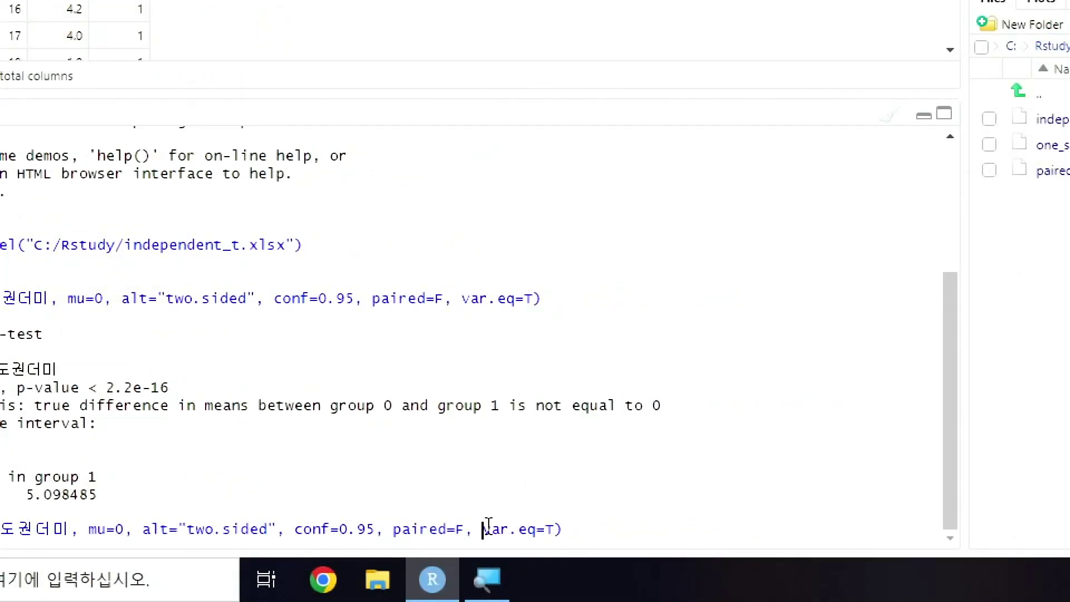
- Remove the mu, alt, conf and paired arguments from the copied command and run t.test(빈집비율~수도권더미, var.eq=T)
key("BackSpace")
key("BackSpace")
key("BackSpace")
key("BackSpace")
key("BackSpace")
key("BackSpace")
key("BackSpace")
key("BackSpace")
key("BackSpace")
key("BackSpace")
key("BackSpace")
key("BackSpace")
key("BackSpace")
key("BackSpace")
key("BackSpace")
key("BackSpace")
key("BackSpace")
key("BackSpace")
key("BackSpace")
key("BackSpace")
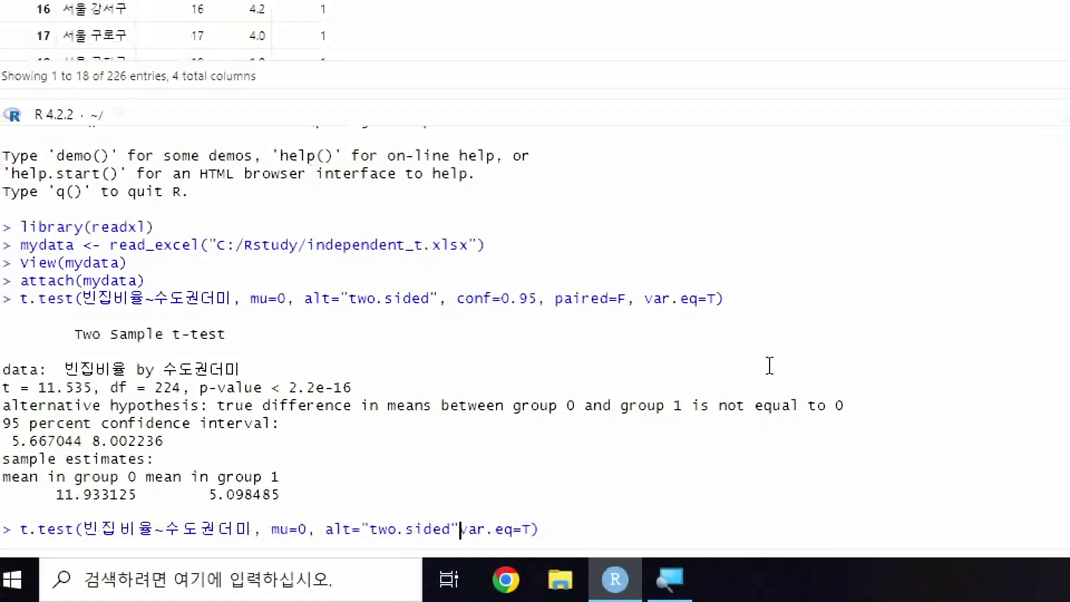
key("BackSpace")
key("BackSpace")
key("BackSpace")
key("BackSpace")
key("BackSpace")
key("BackSpace")
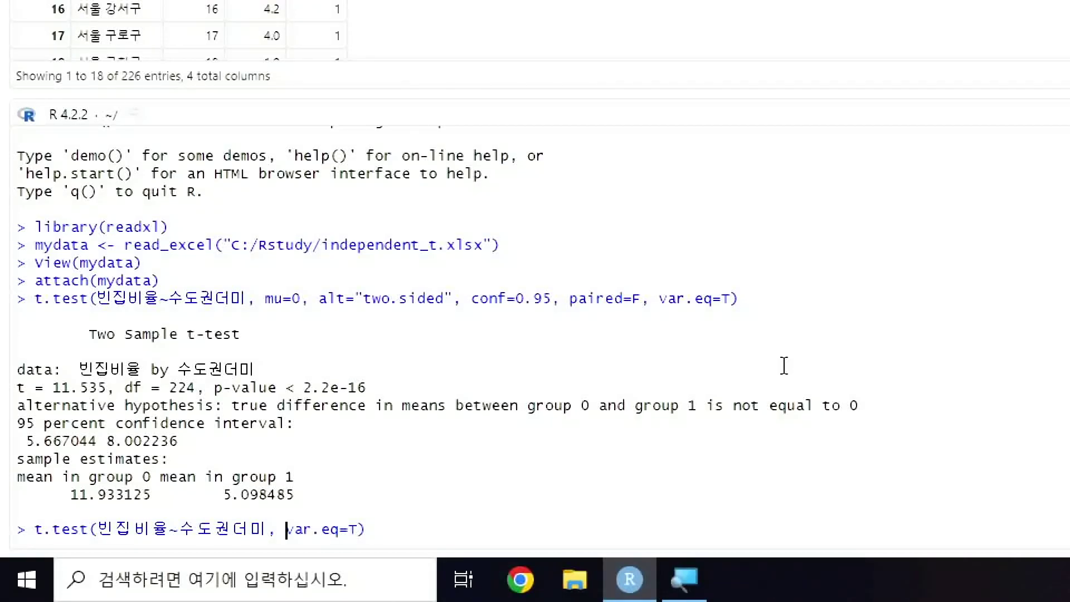
key("Right")
key("Right")
key("Right")
key("Right")
key("Right")
key("Right")
key("Right")
key("Right")
key("Right")
key("Return")
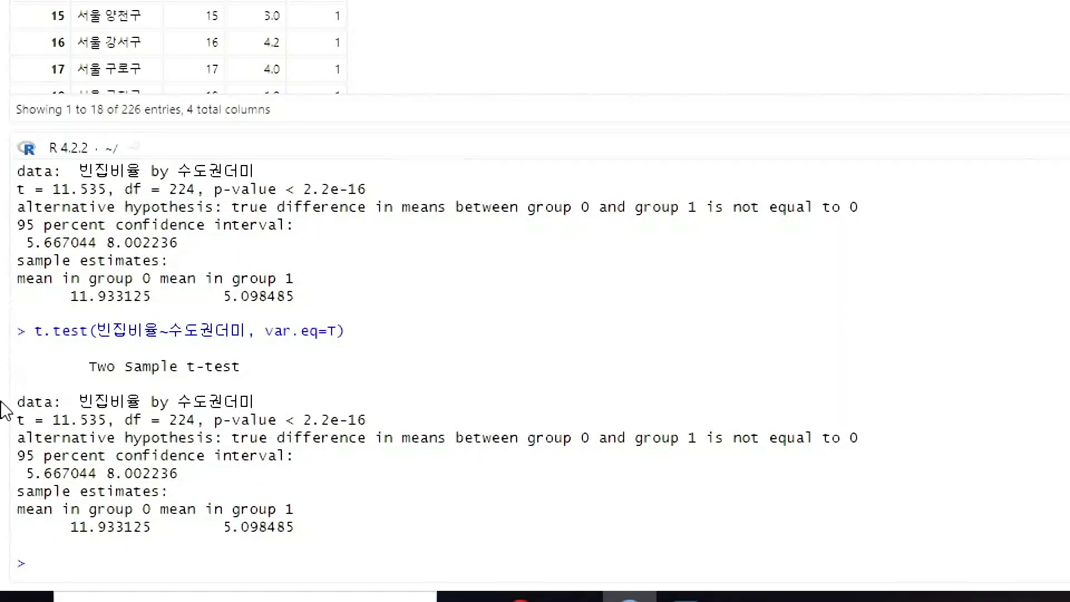
- Compare the shortened t.test command and its output with the full version, and look over the 수도권더미 groups in the mydata table
left_click_drag(87, 333, 342, 473)
left_click(342, 473)
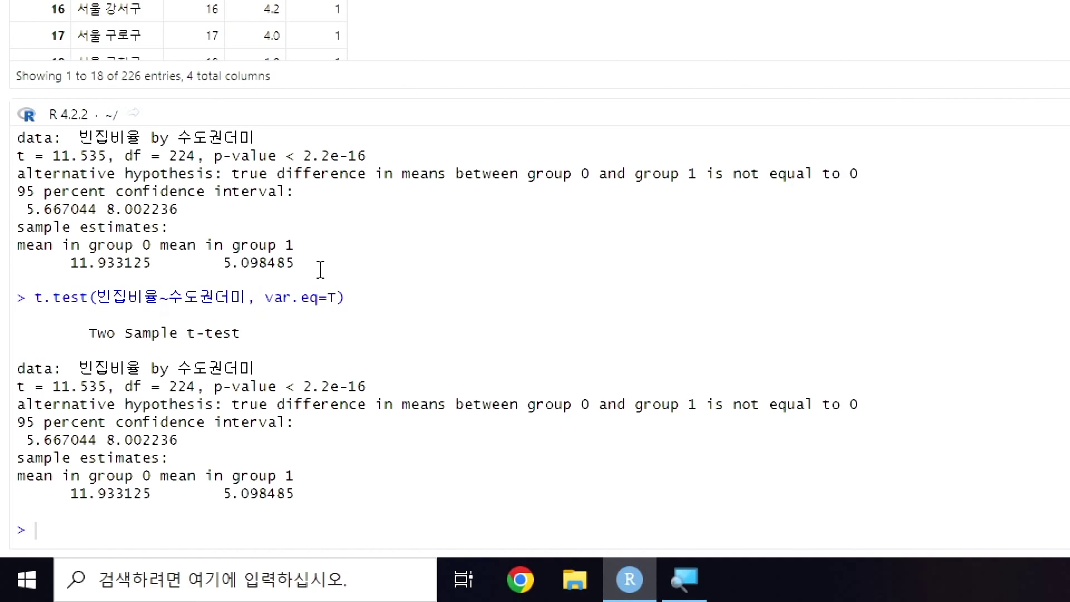
left_click_drag(265, 298, 356, 300)
left_click(356, 299)
scroll(269, 359, "up", 4)
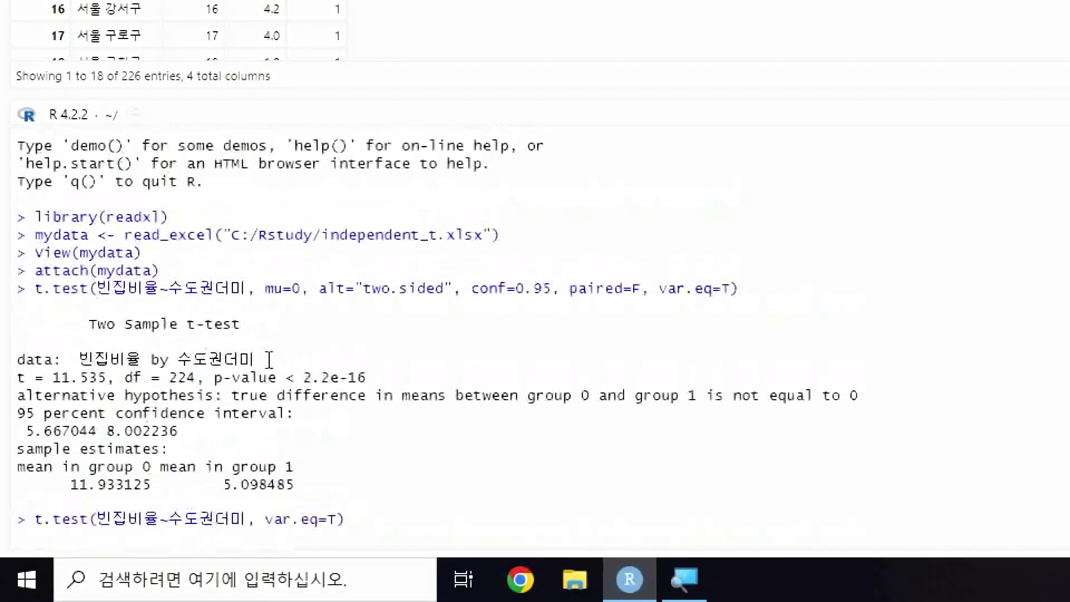
scroll(225, 414, "down", 4)
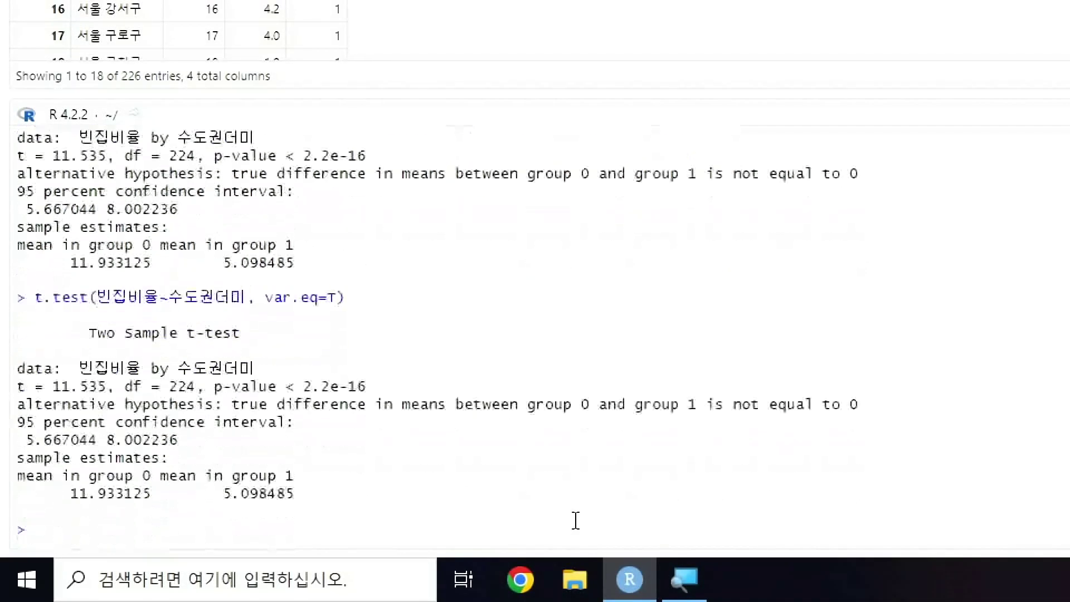
left_click_drag(35, 297, 393, 292)
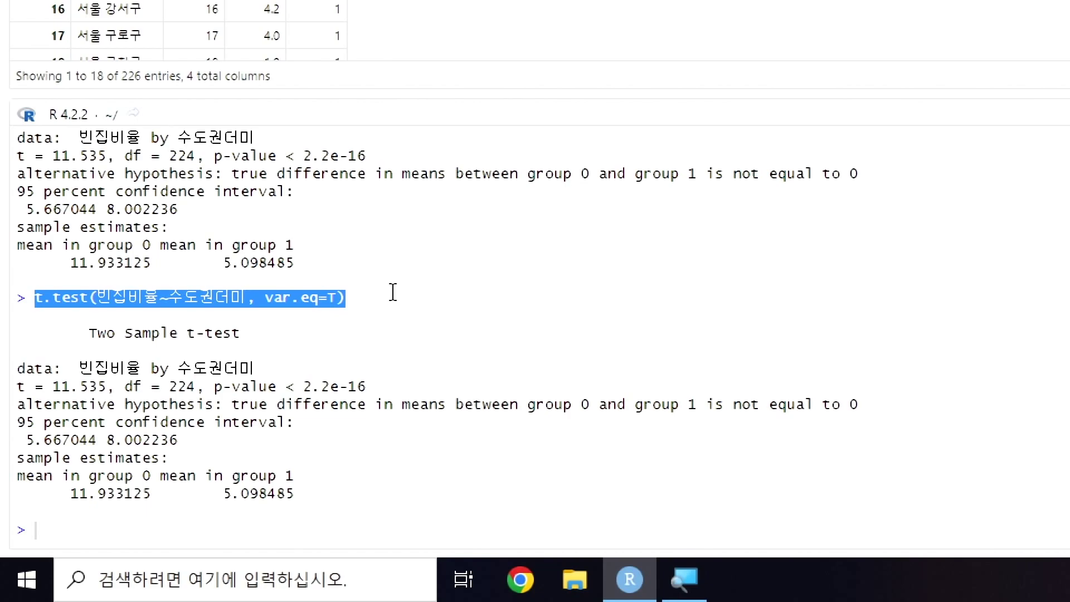
left_click(393, 292)
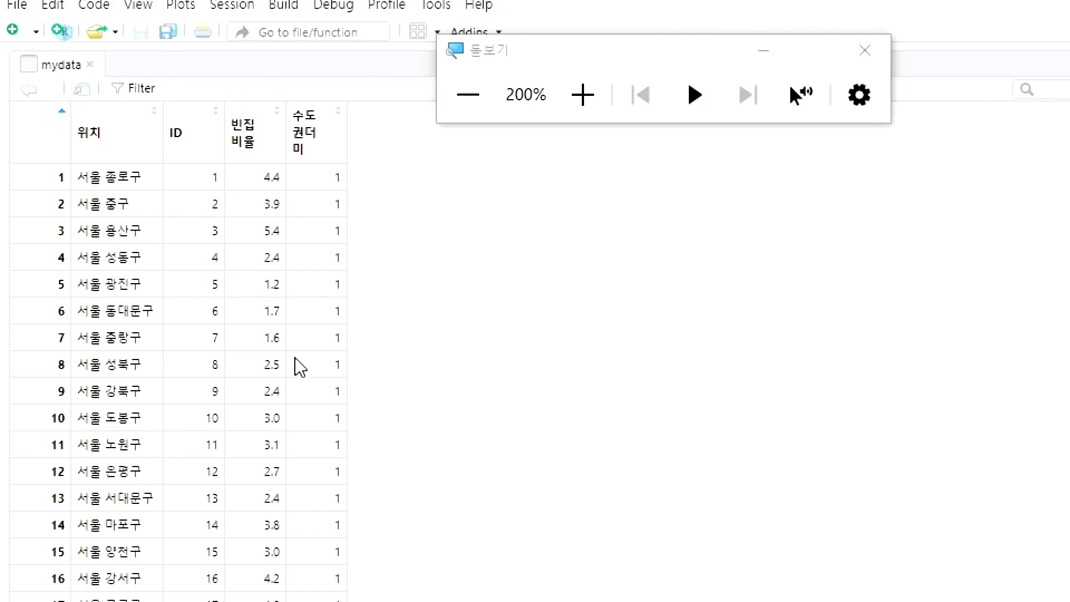
scroll(311, 415, "down", 6)
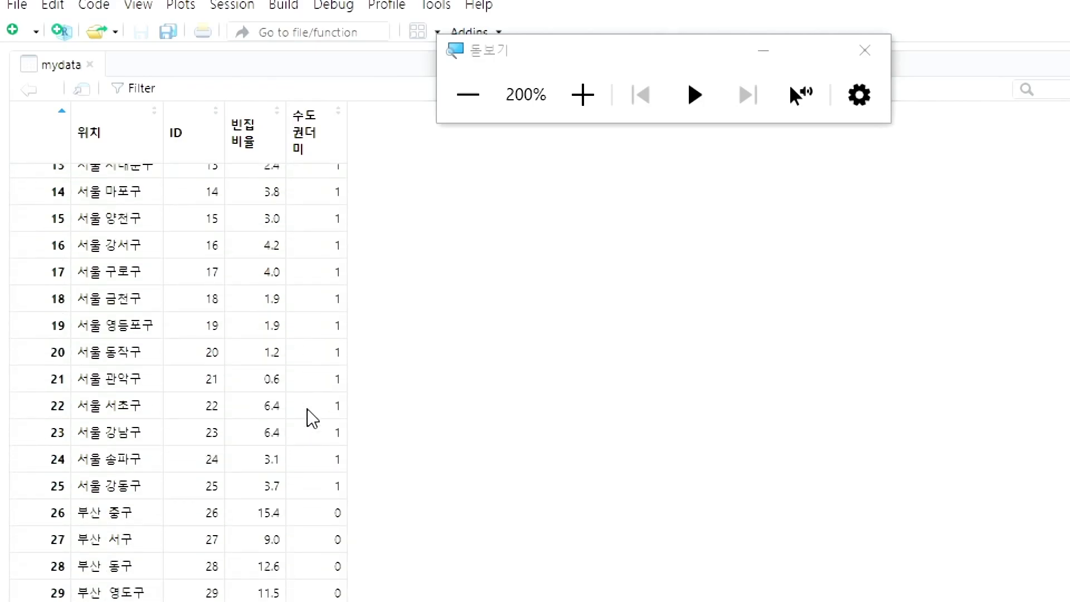
scroll(311, 415, "down", 12)
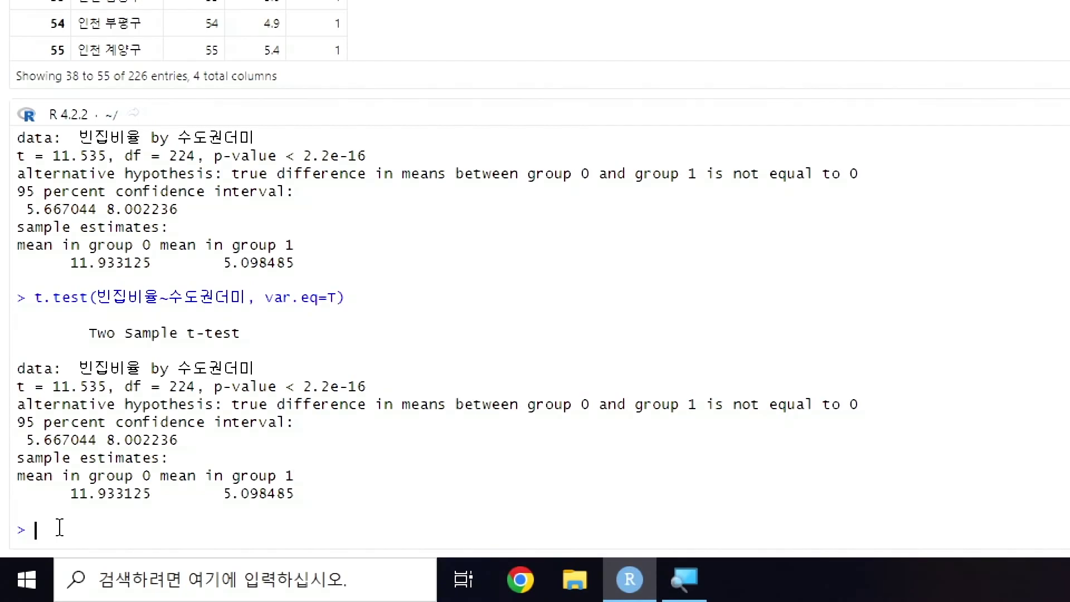
- Reuse the shortened command with unequal variances by running t.test(빈집비율~수도권더미, var.eq=F)
left_click_drag(26, 298, 355, 297)
key("ctrl+c")
left_click(69, 531)
key("ctrl+v")
left_click(353, 532)
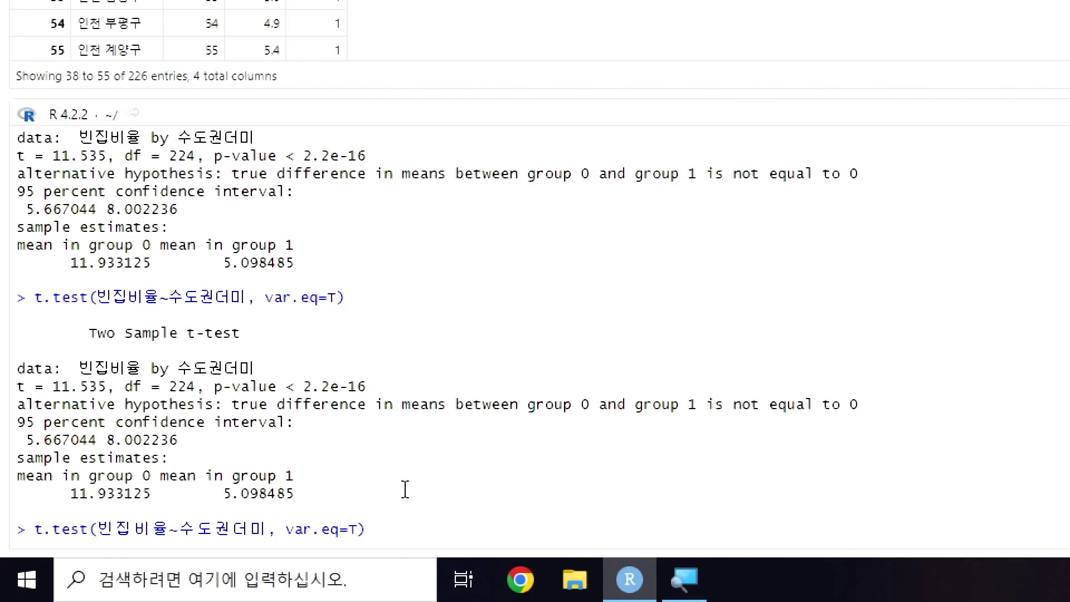
key("BackSpace")
type("F")
key("Return")
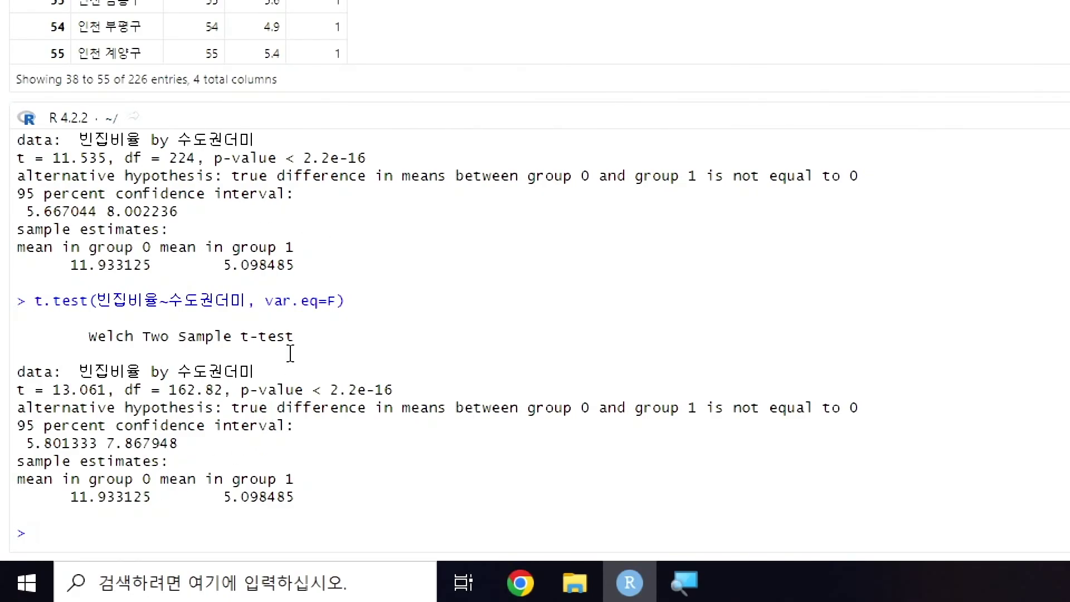
- Examine the test title in the latest output and the var.eq=F argument that produced it
left_click_drag(98, 348, 291, 359)
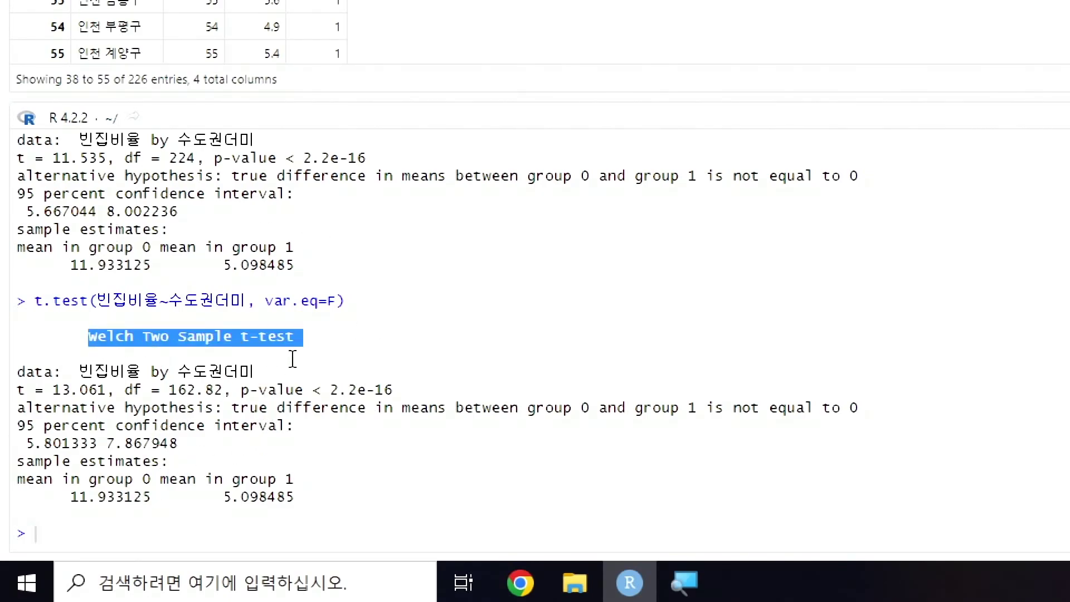
left_click(404, 351)
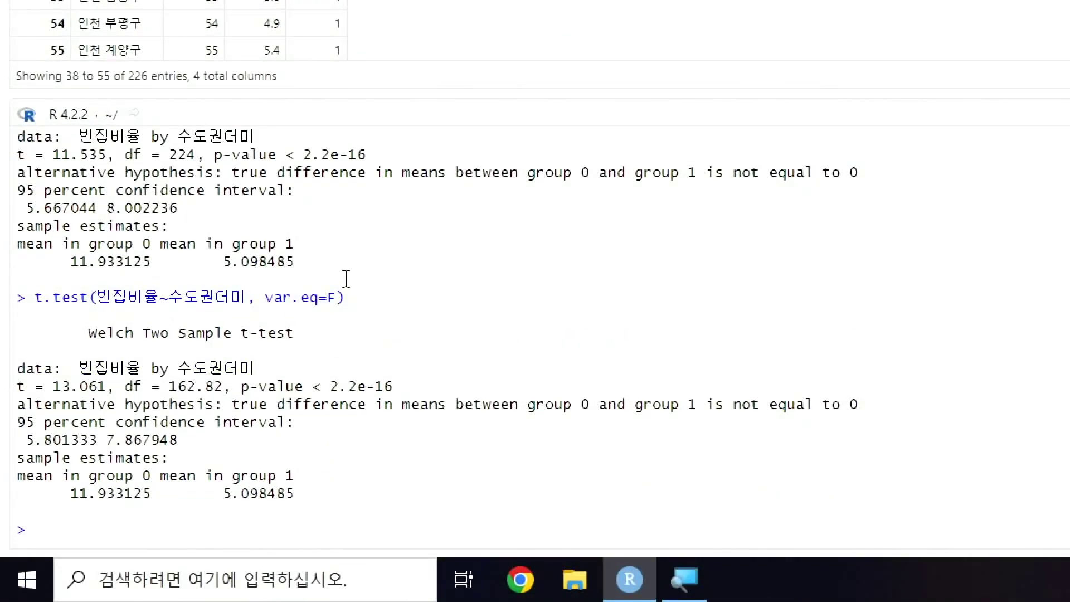
left_click_drag(264, 297, 354, 297)
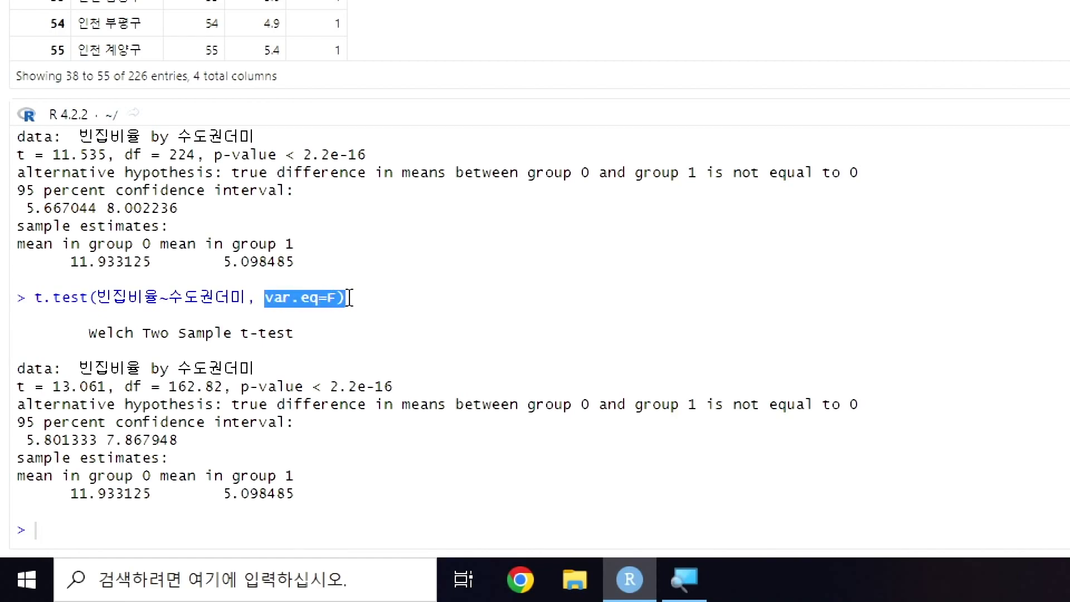
left_click(362, 297)
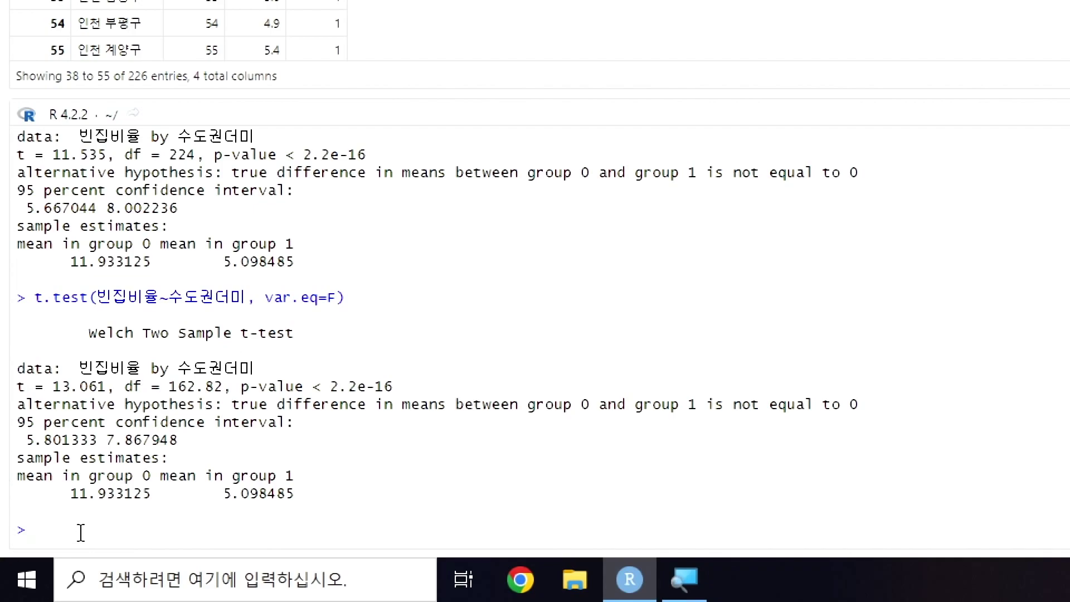
- Run var.test(빈집비율~수도권더미) to compare the two groups' variances and check the p-value
type("var.test")
type("(")
type("빈집비")
type("~수도권더미")
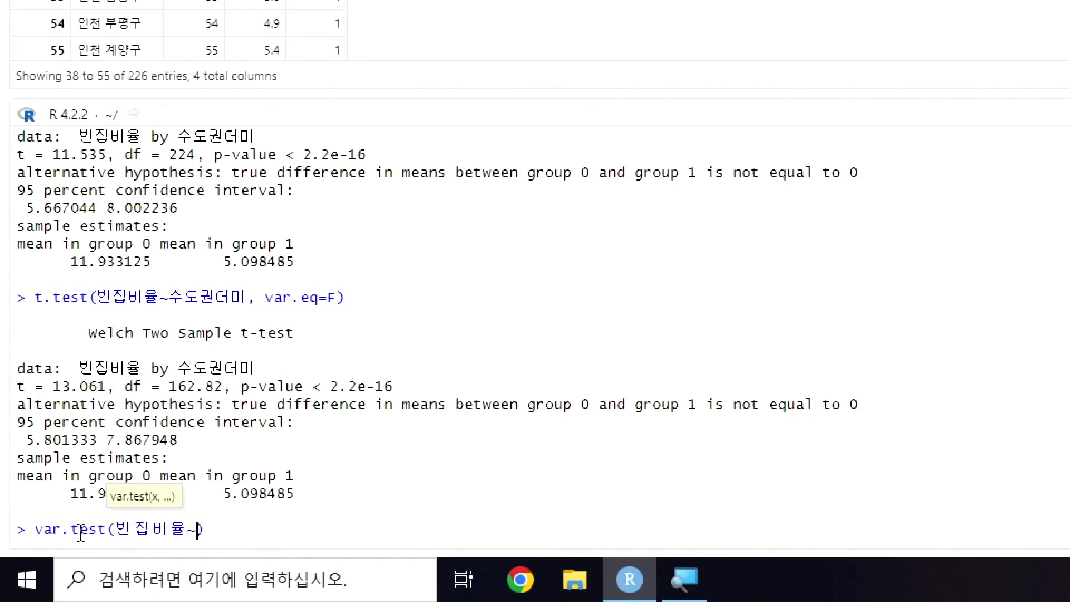
key("Return")
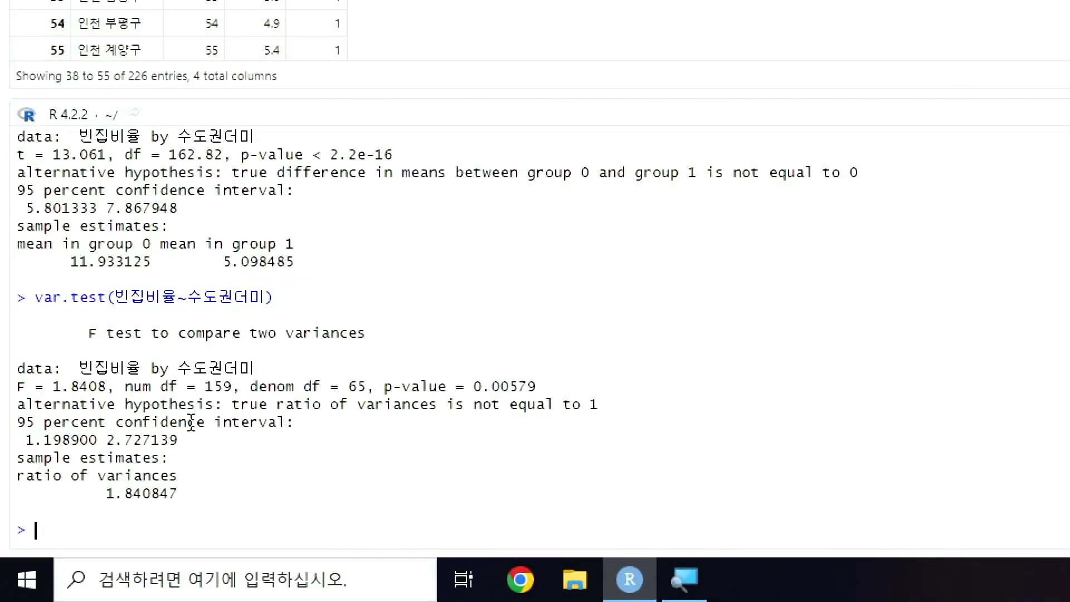
left_click_drag(385, 388, 549, 383)
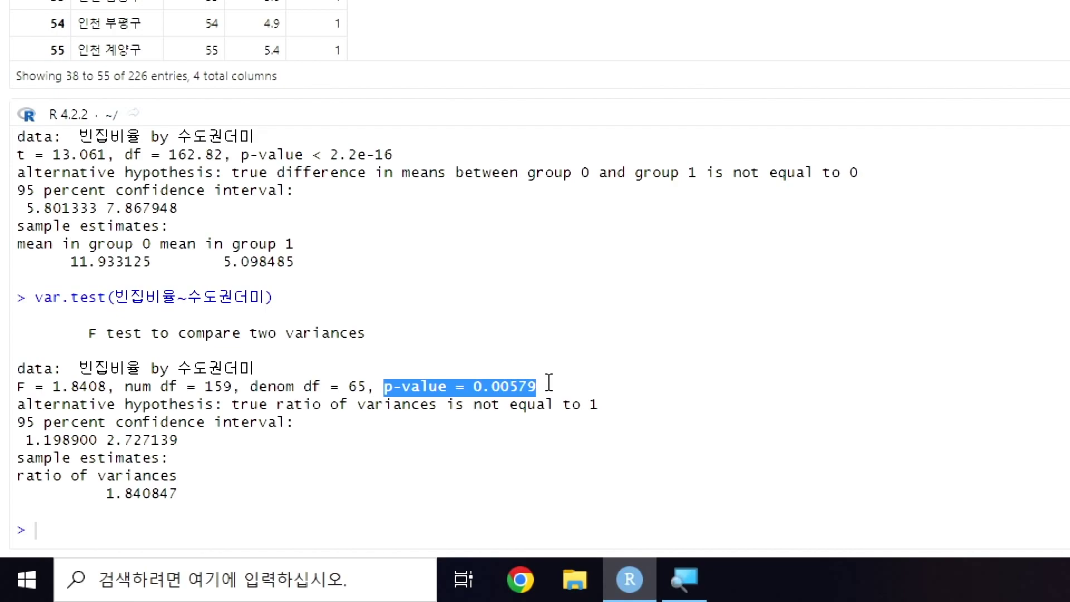
left_click(543, 386)
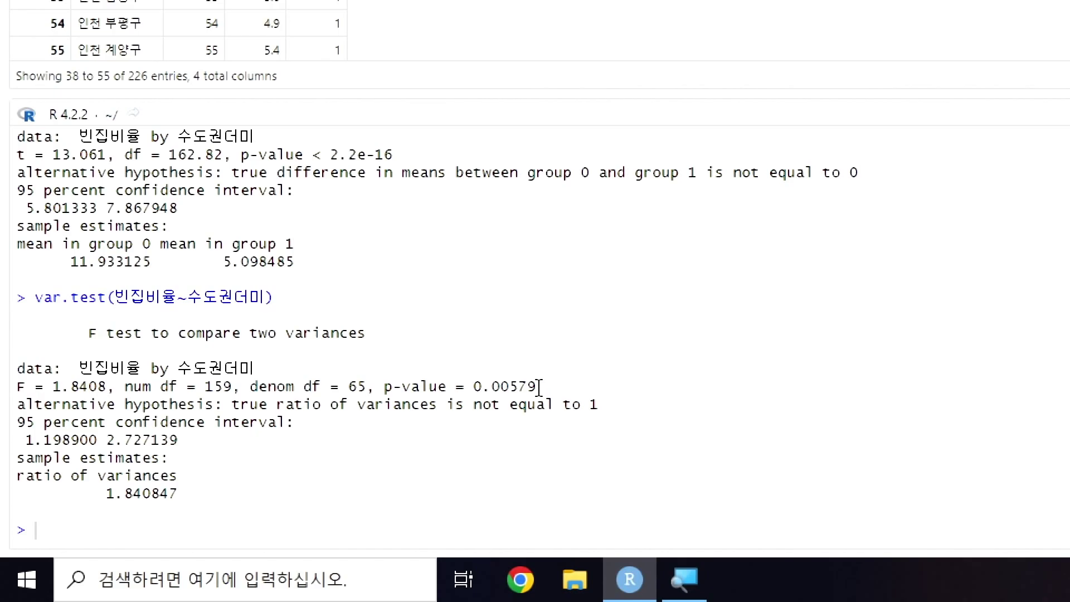
- Reuse the earlier unequal-variance command and run t.test(빈집비율~수도권더미, var.eq=F) again
scroll(124, 283, "up", 2)
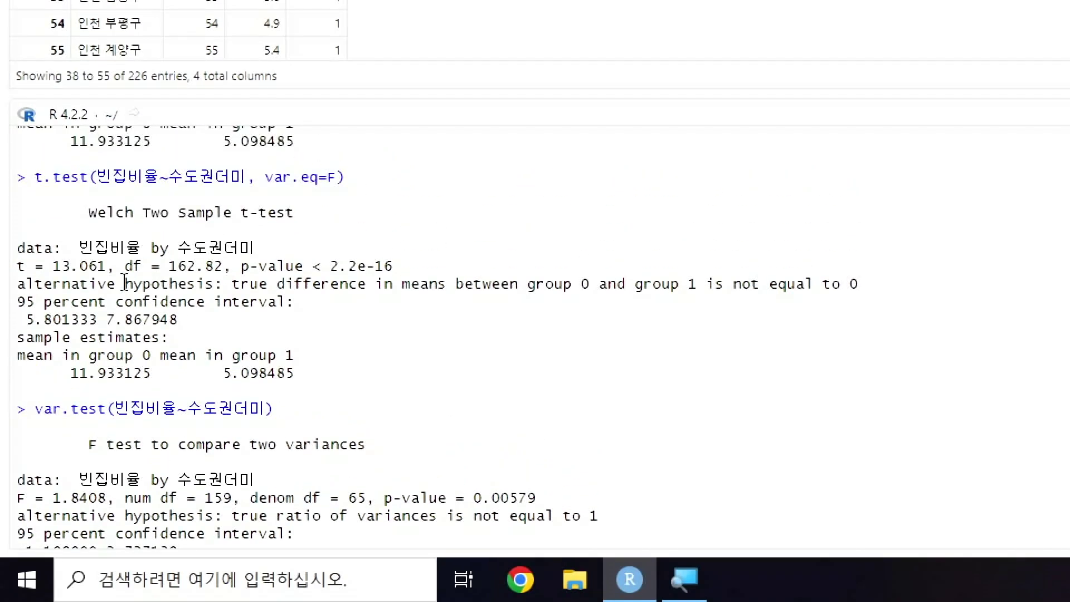
scroll(124, 283, "up", 3)
scroll(176, 361, "down", 5)
scroll(228, 382, "up", 4)
left_click_drag(35, 289, 378, 292)
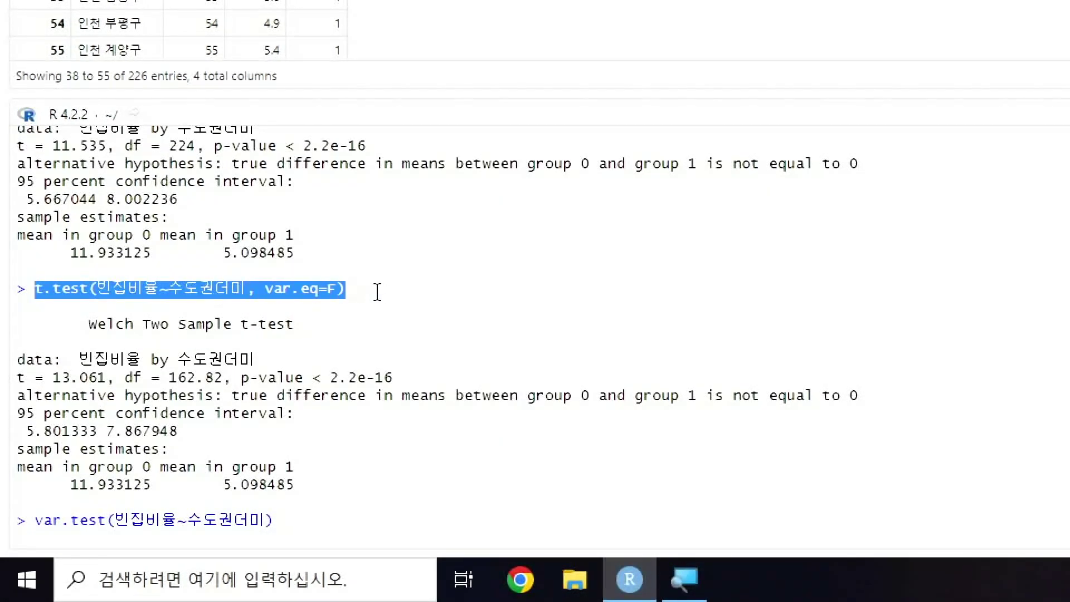
scroll(83, 521, "down", 4)
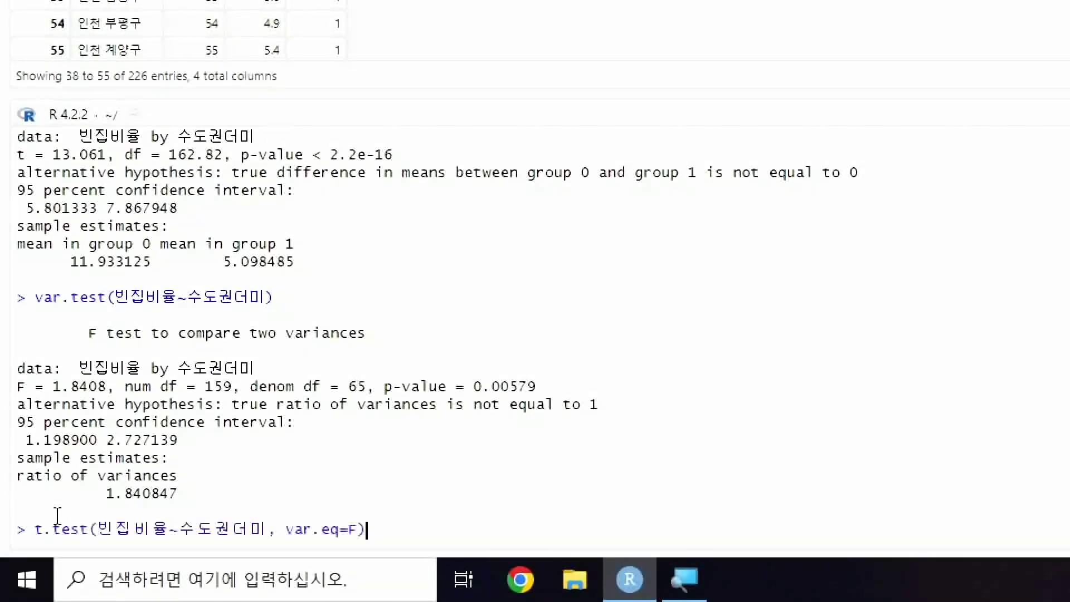
key("ctrl+v")
key("Return")
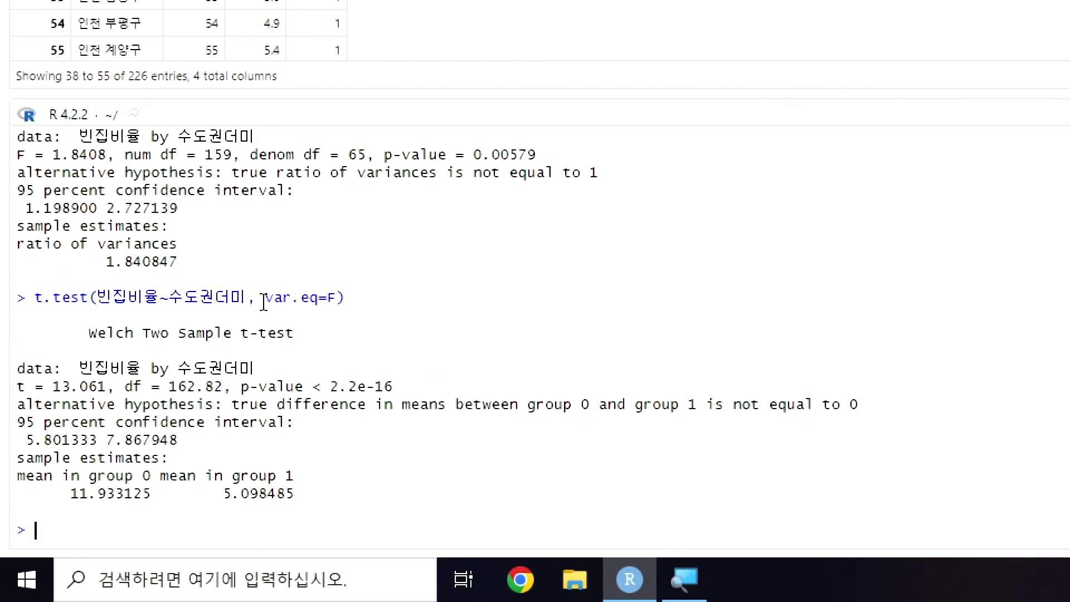
- Copy the t.test command without its var.eq argument and run t.test(빈집비율~수도권더미)
left_click_drag(264, 301, 357, 300)
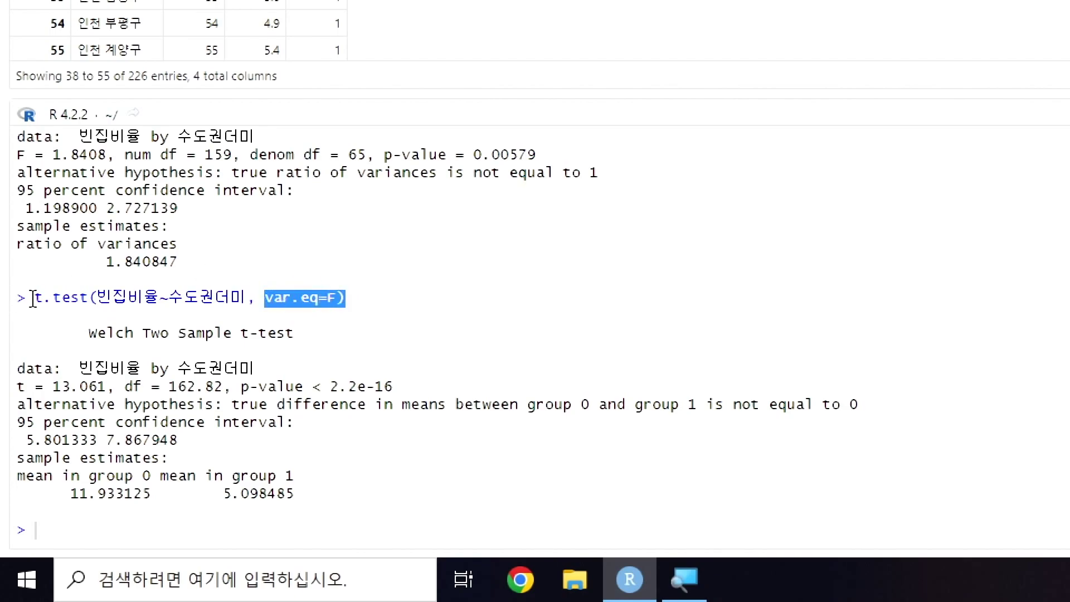
left_click_drag(33, 298, 243, 297)
key("ctrl+c")
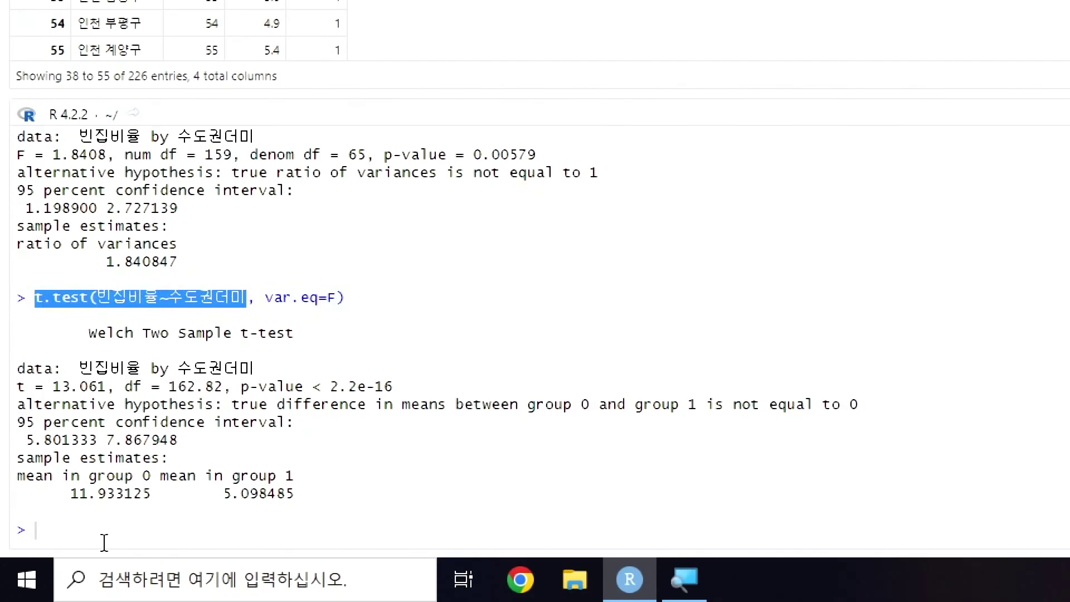
left_click(102, 538)
key("ctrl+v")
type(")")
key("Return")
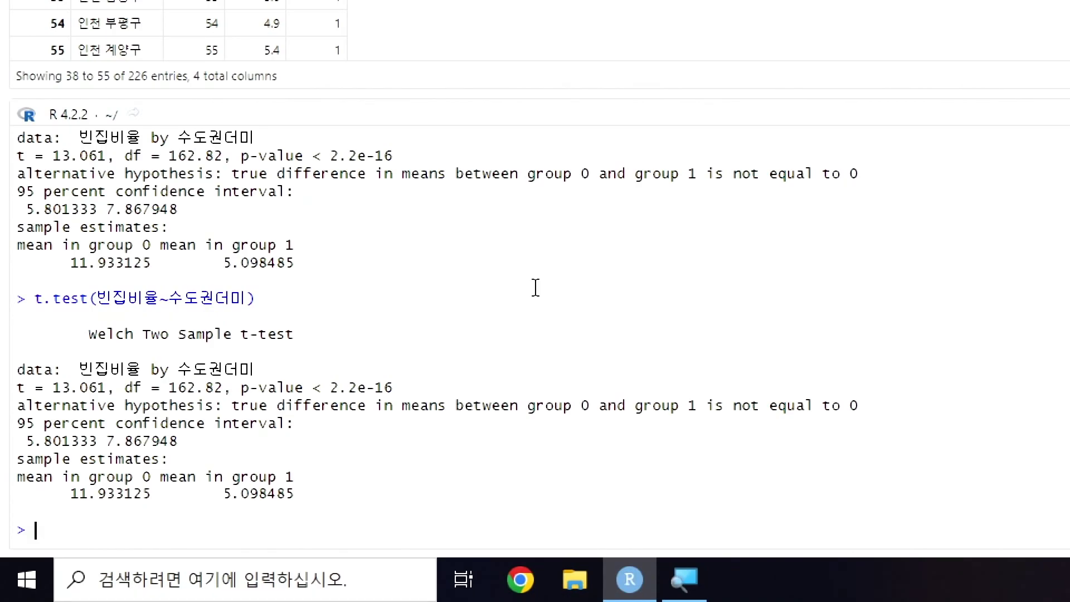
- Compare the t.test command containing var.eq=F with the version that omits the argument, along with their outputs
scroll(358, 244, "up", 2)
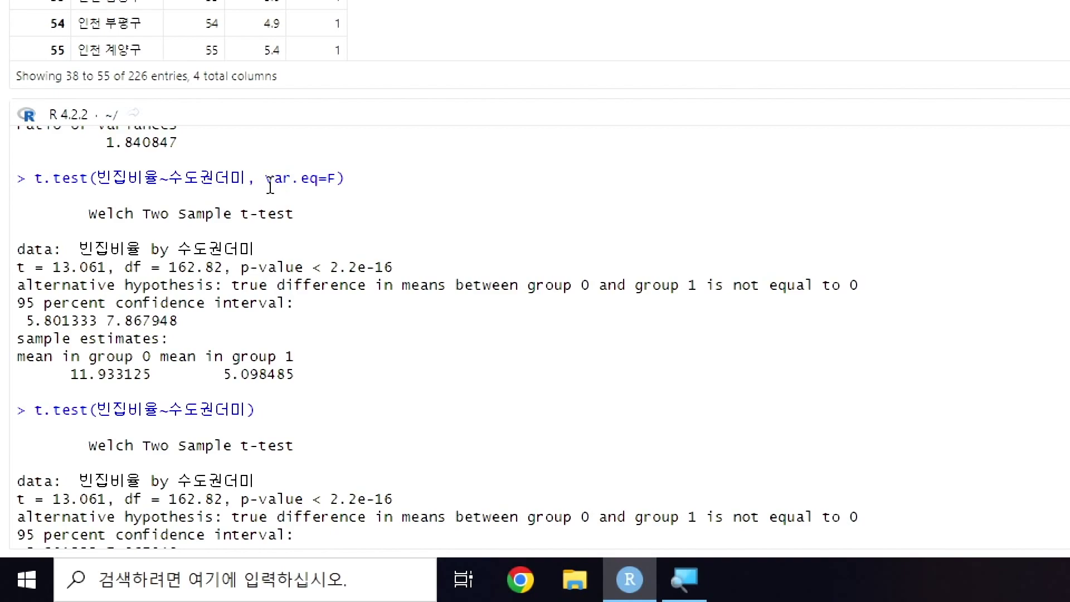
left_click_drag(265, 178, 318, 181)
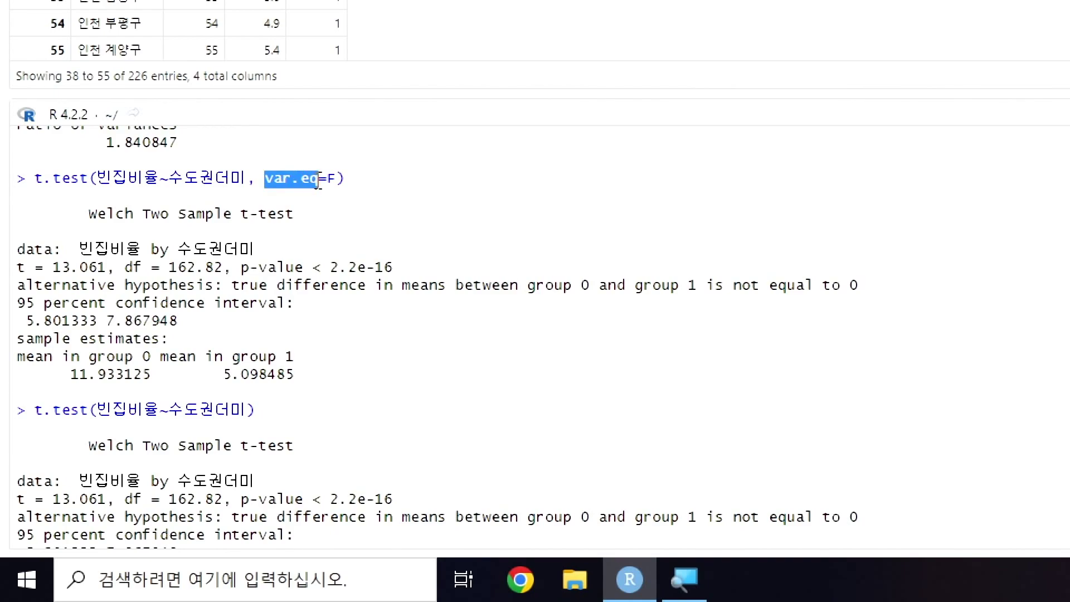
left_click_drag(351, 180, 256, 184)
left_click(363, 208)
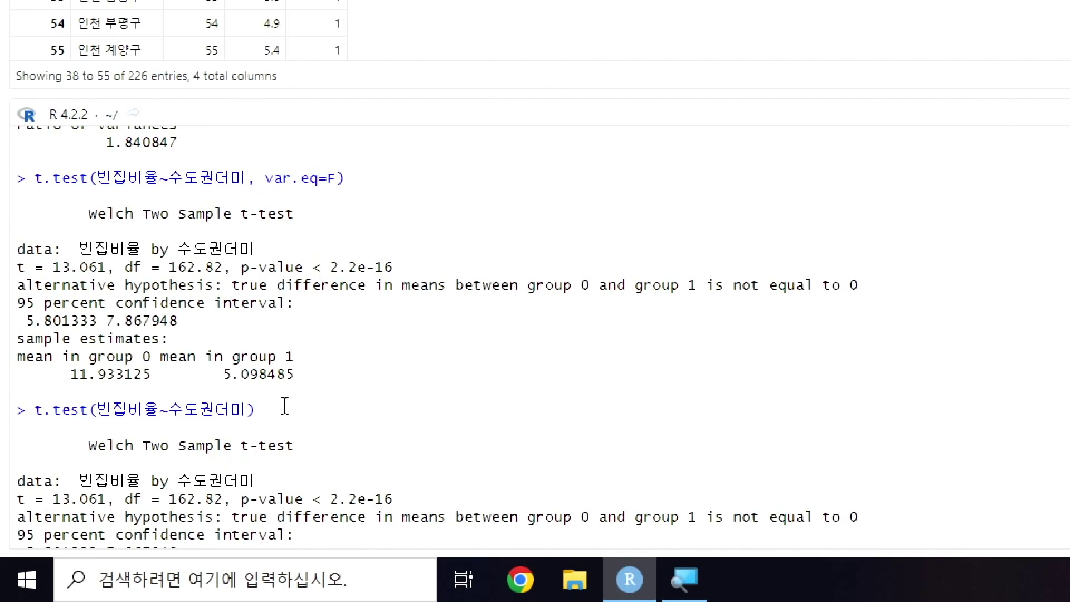
left_click_drag(279, 405, 23, 410)
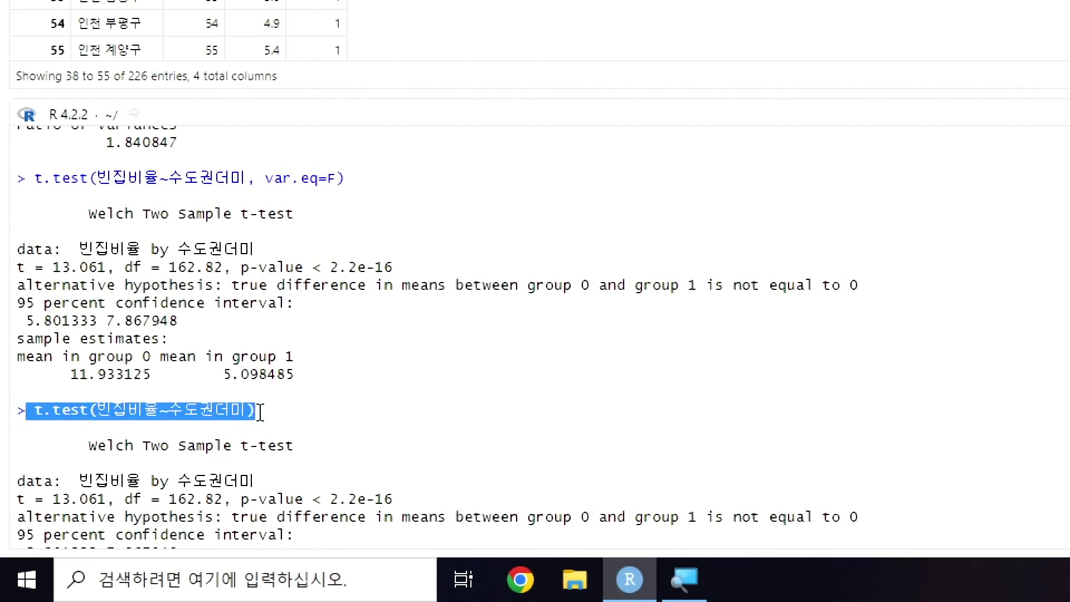
left_click(301, 410)
left_click_drag(251, 411, 24, 412)
left_click(349, 364)
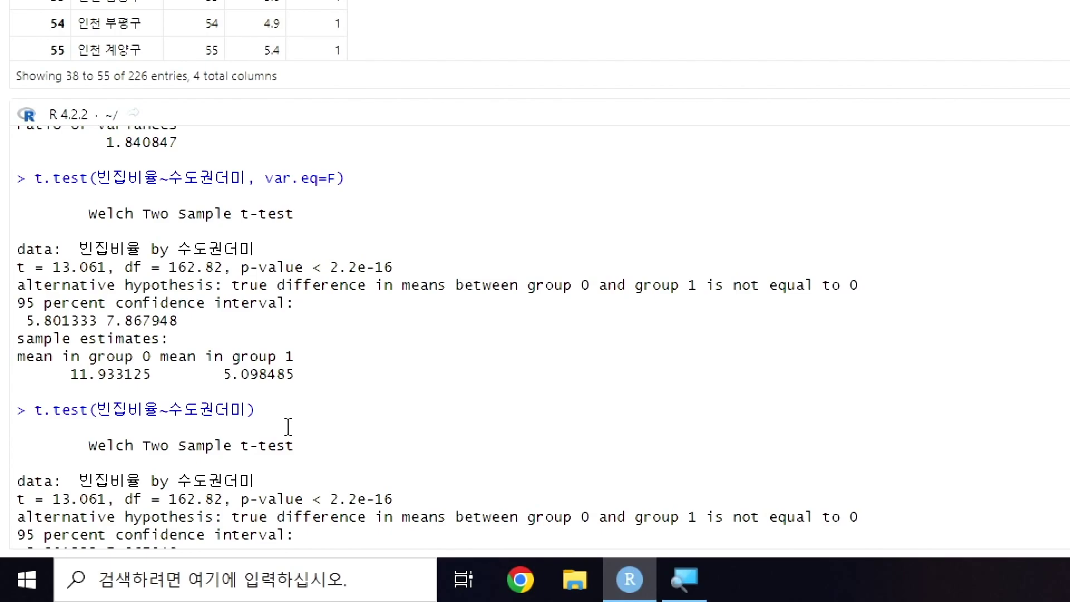
scroll(288, 427, "down", 3)
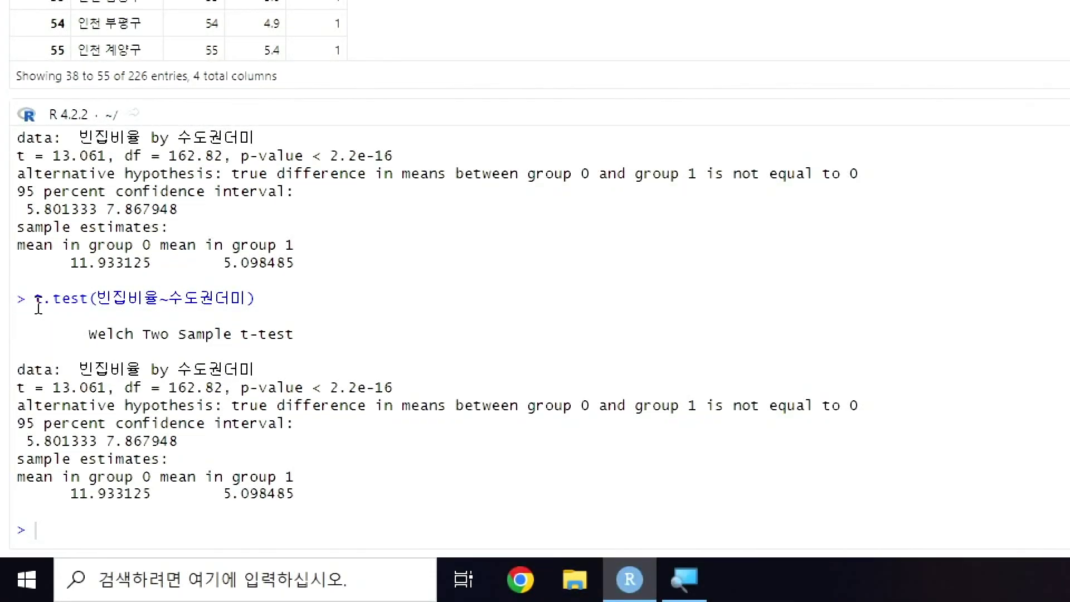
left_click_drag(38, 305, 262, 301)
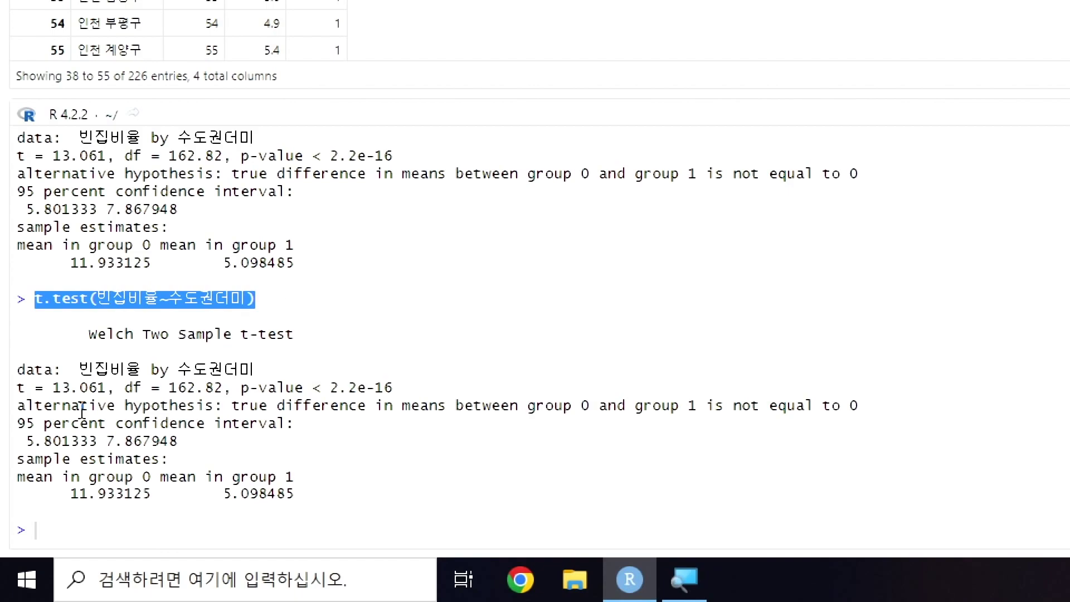
left_click(95, 528)
key("ctrl+v")
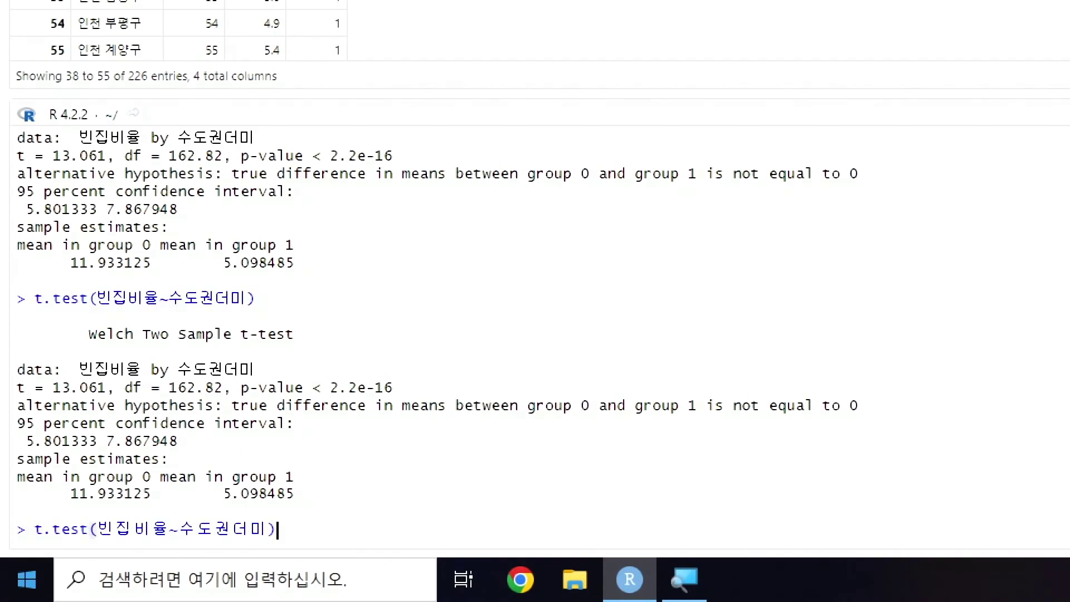
left_click_drag(89, 528, 270, 529)
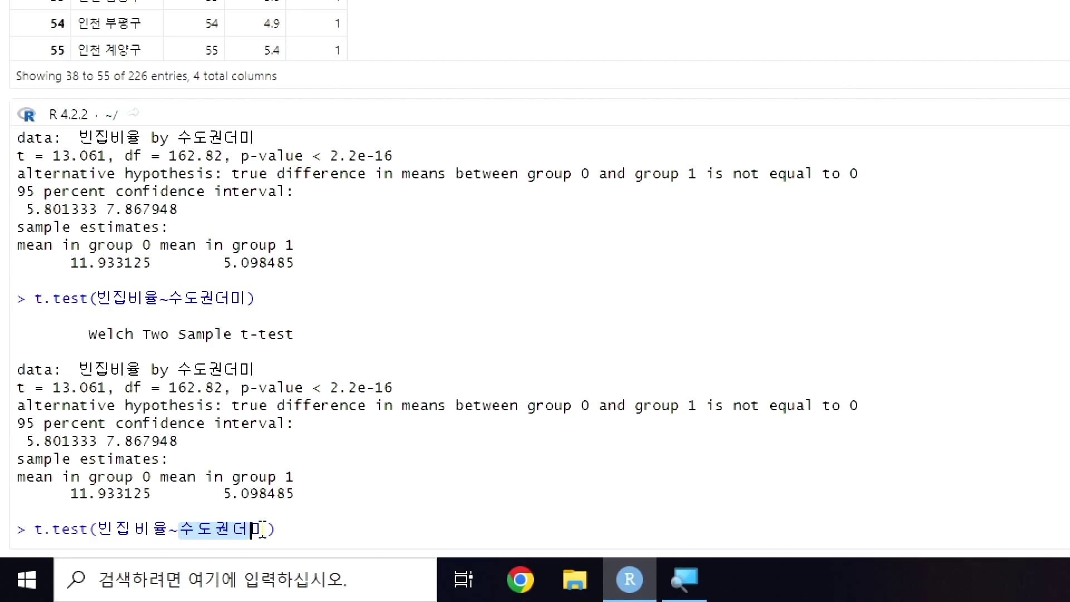
left_click(277, 530)
key("Escape")
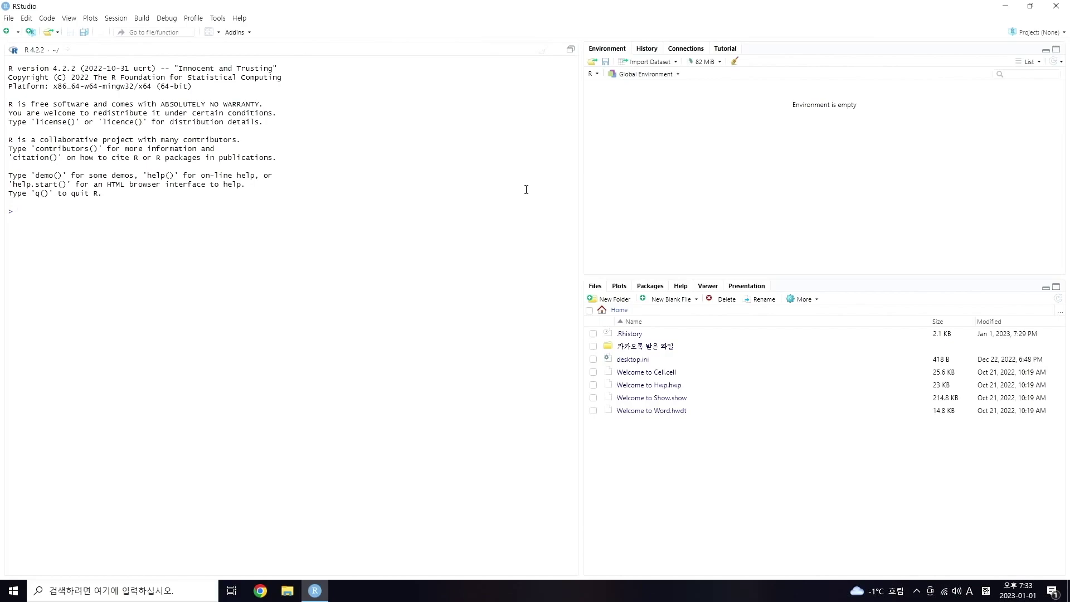
- Show the contents of the C:/Rstudy folder in the file browser
left_click(1060, 313)
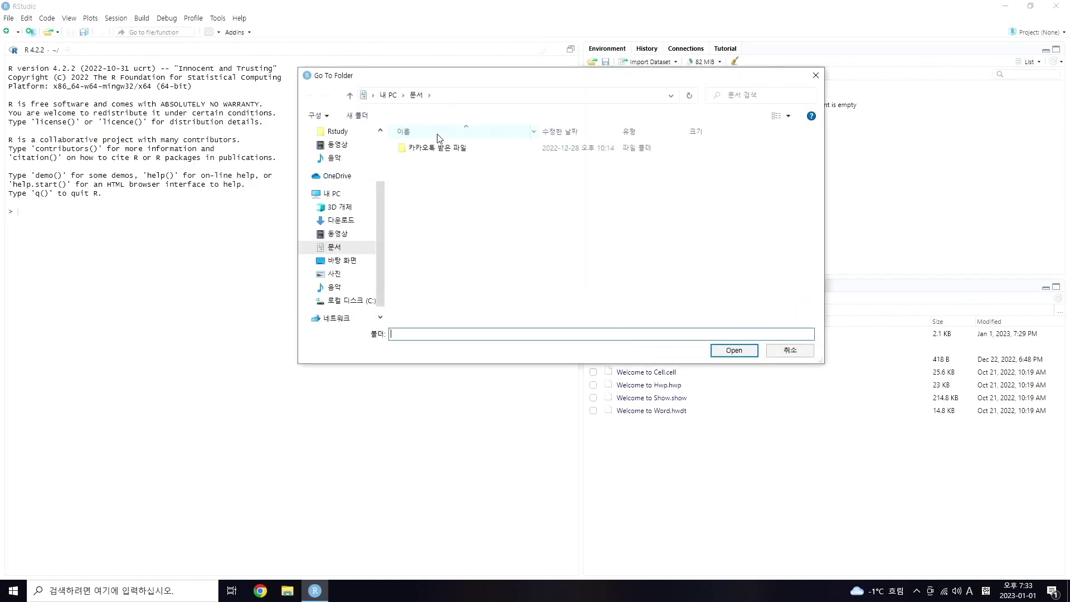
left_click(351, 303)
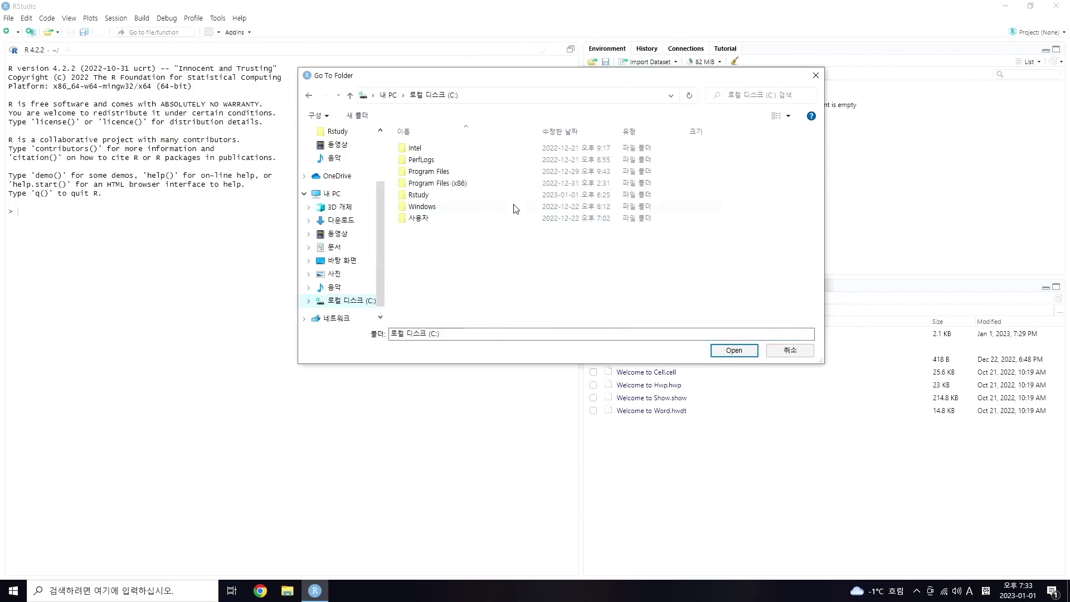
double_click(431, 195)
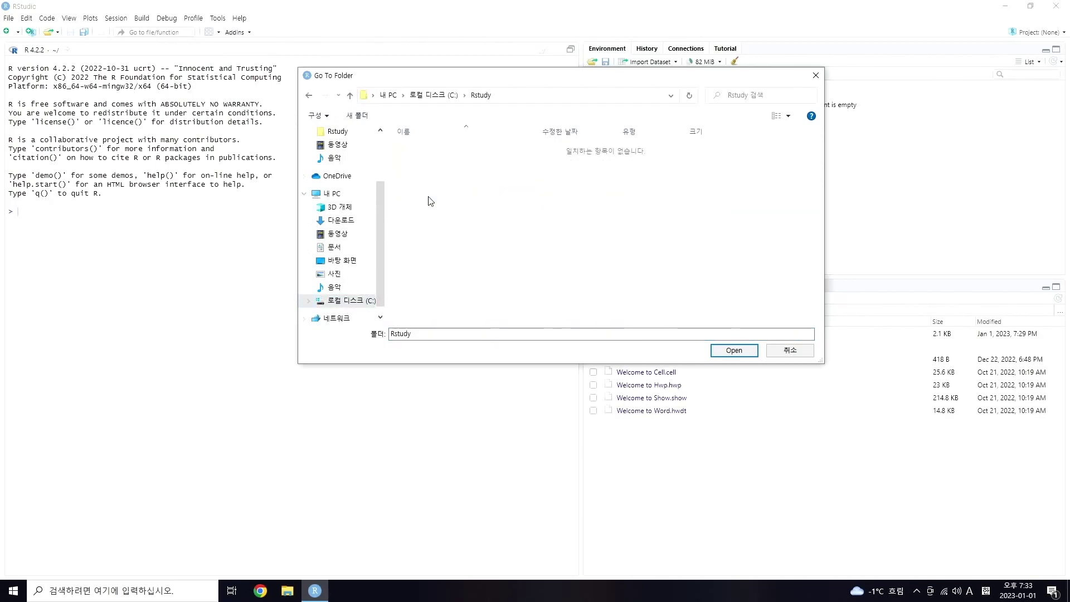
left_click(734, 350)
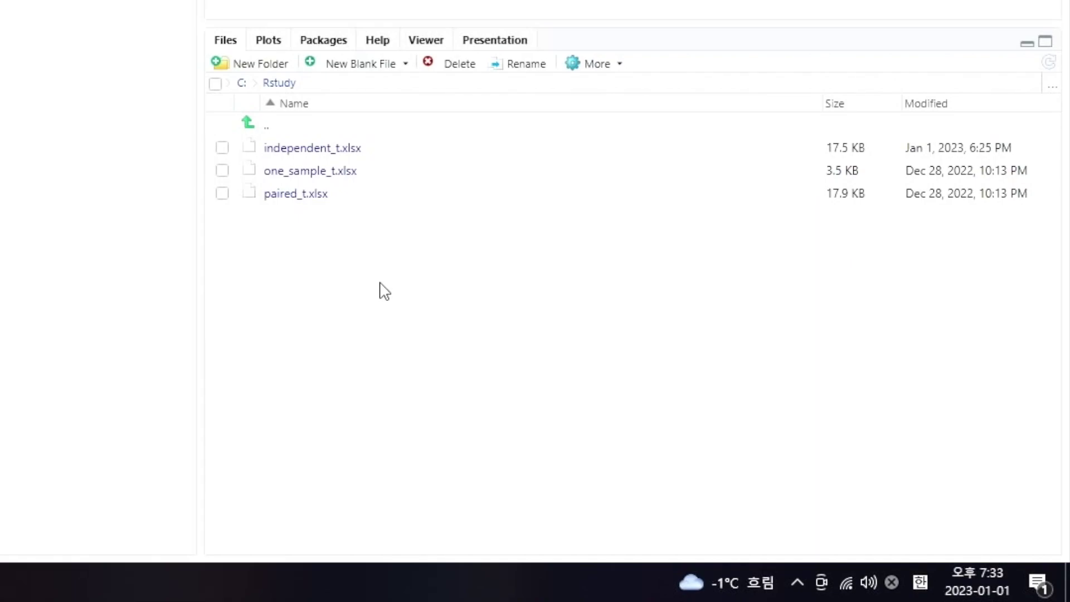
- Import paired_t.xlsx as mydata and look over its entry count and the first row's 2021 and 2015 values
left_click(293, 197)
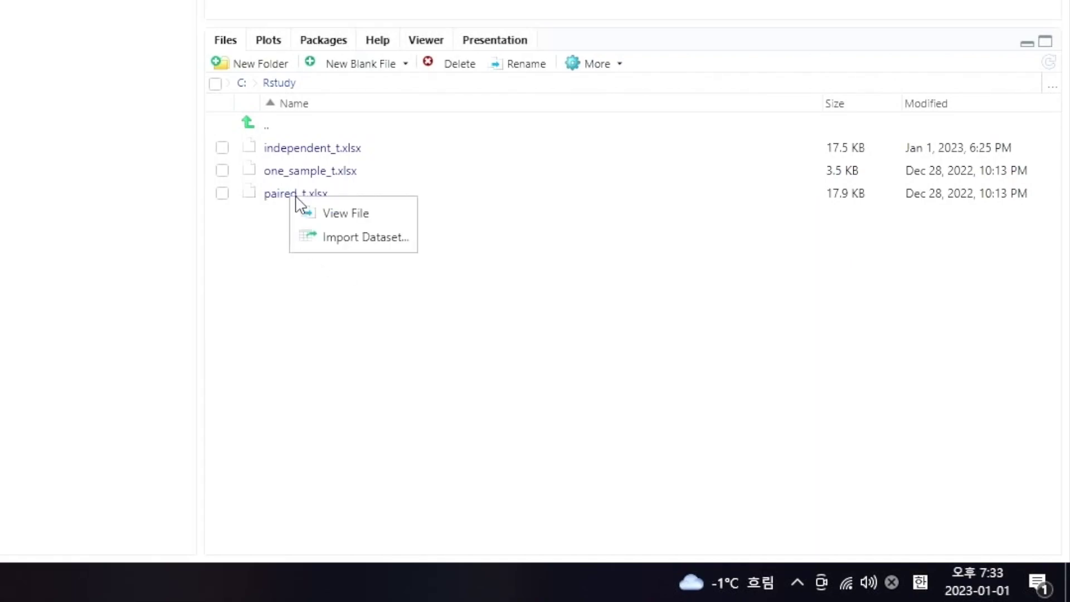
left_click(368, 243)
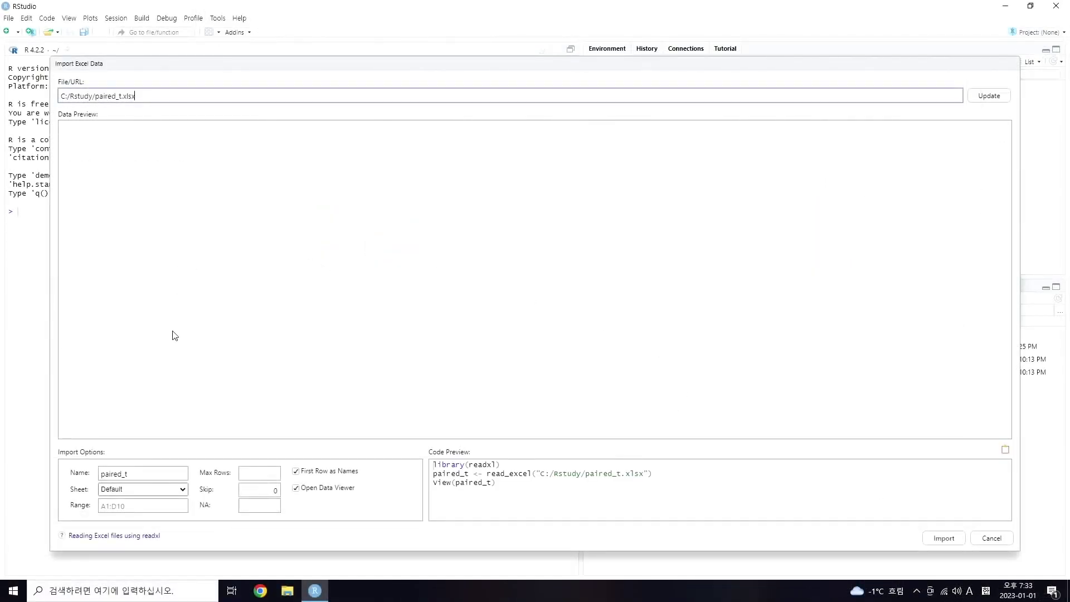
type("mydata")
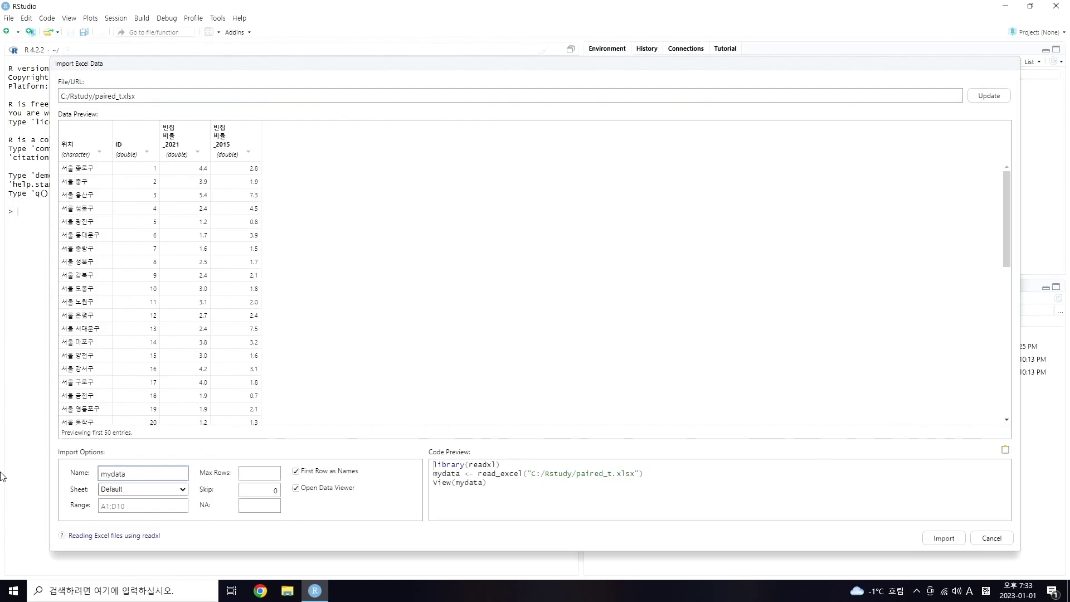
left_click(959, 543)
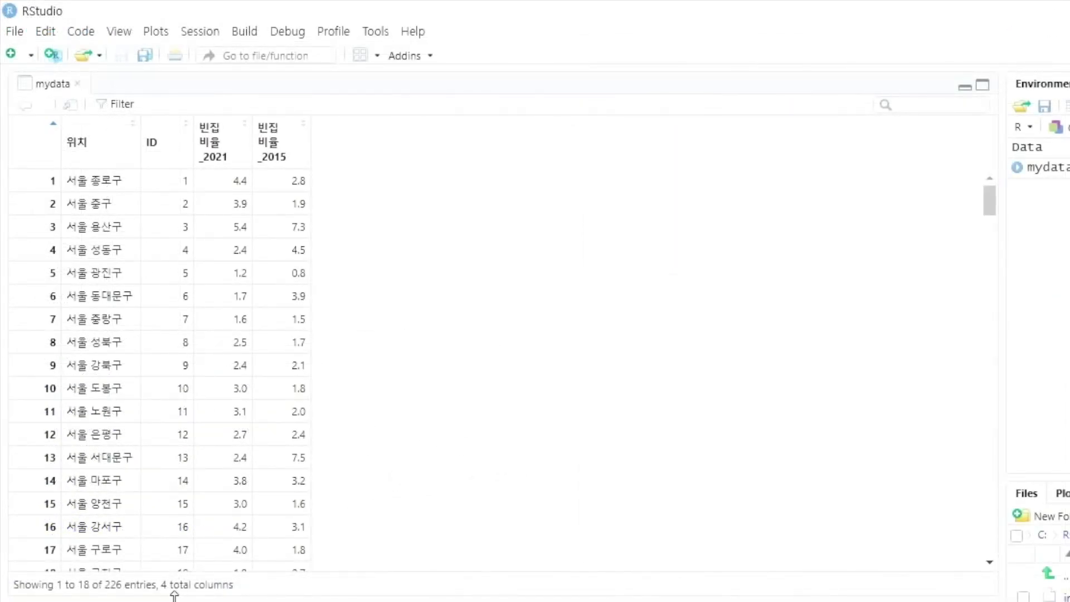
left_click_drag(106, 584, 153, 588)
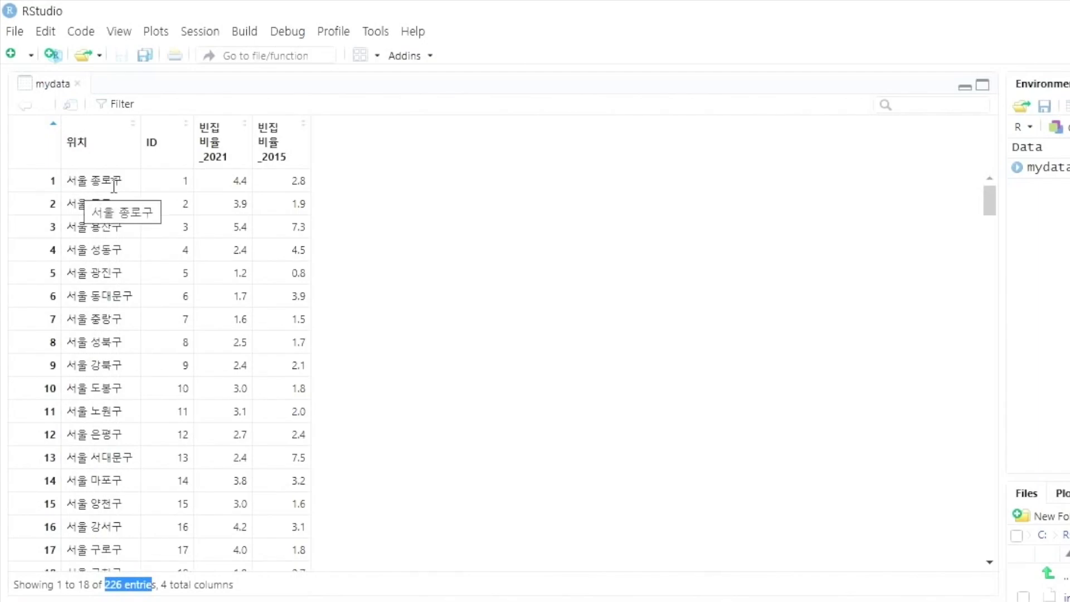
left_click_drag(296, 181, 314, 184)
left_click(241, 184)
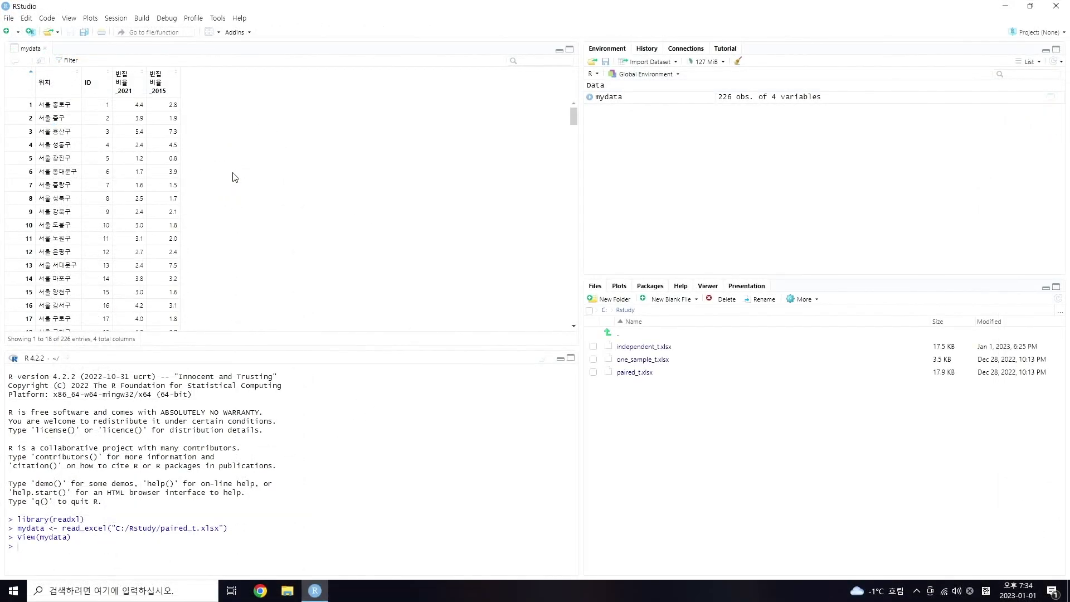
- Magnify the console area and run attach(mydata) to make the dataset's columns directly accessible
left_click(68, 549)
key("super+plus")
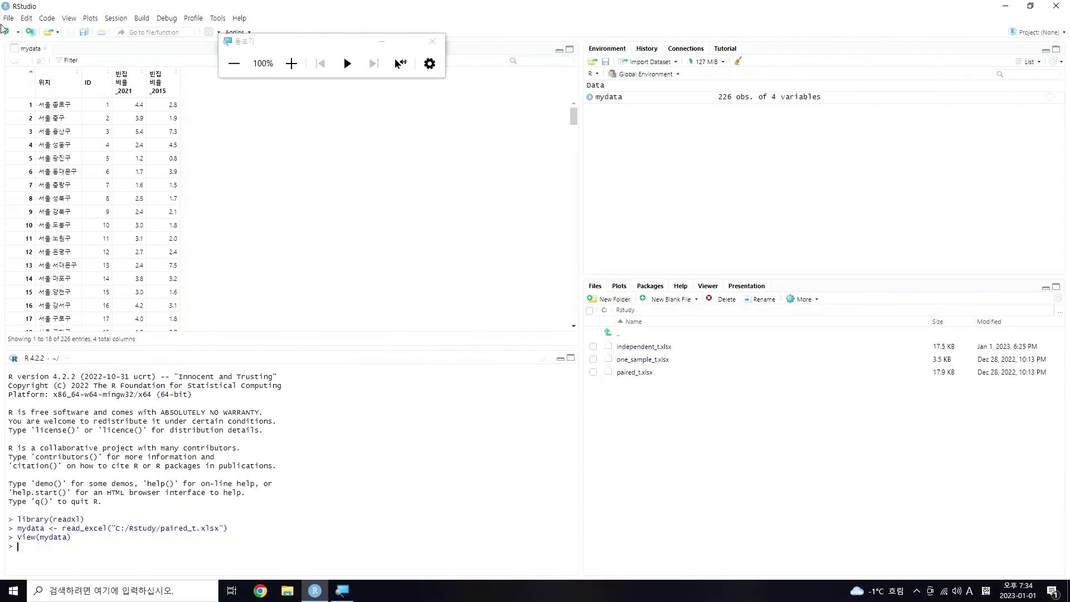
left_click(291, 63)
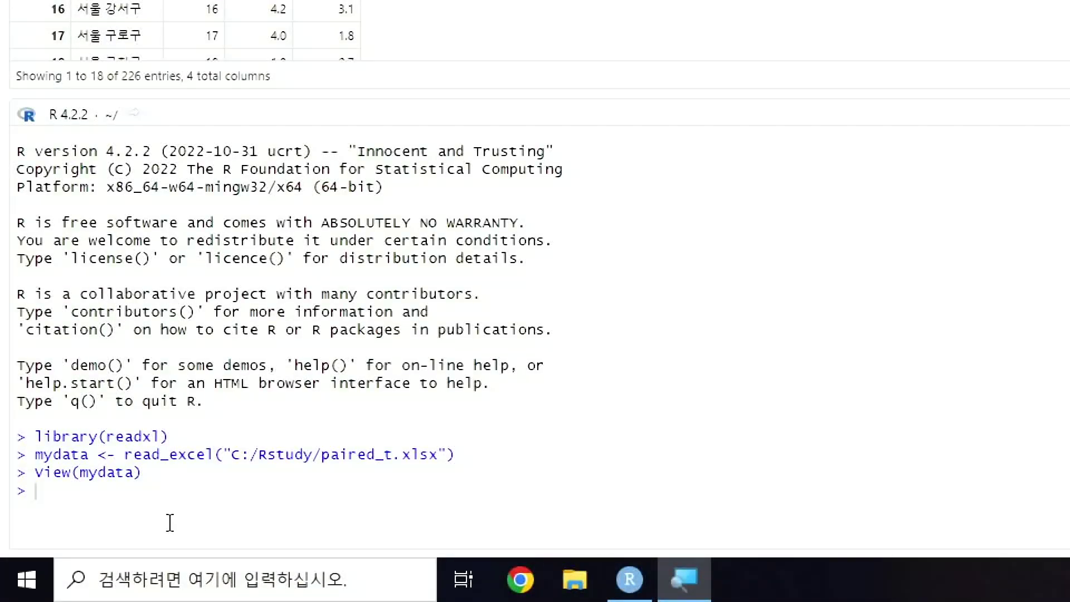
left_click(139, 495)
type("attach(mydata)")
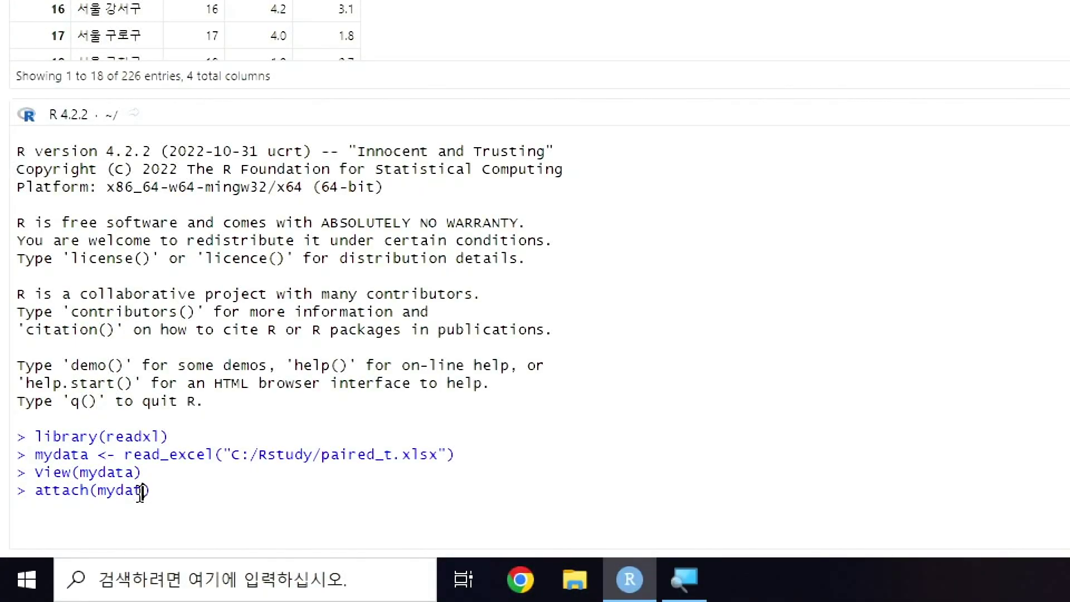
key("Return")
type("mena(빈집빼")
type("율_")
type("20")
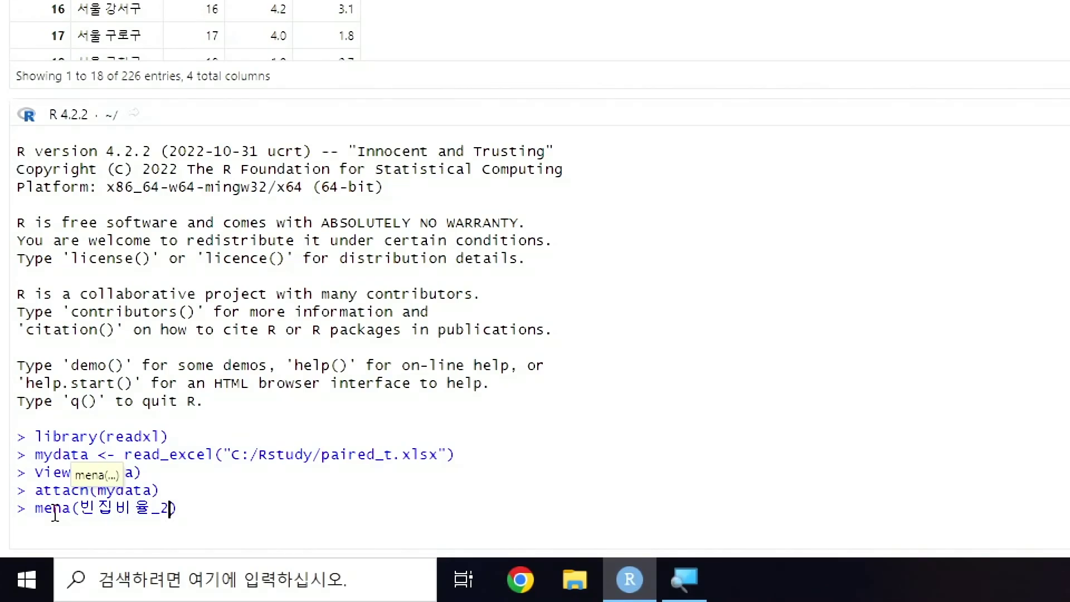
key("Tab")
key("Return")
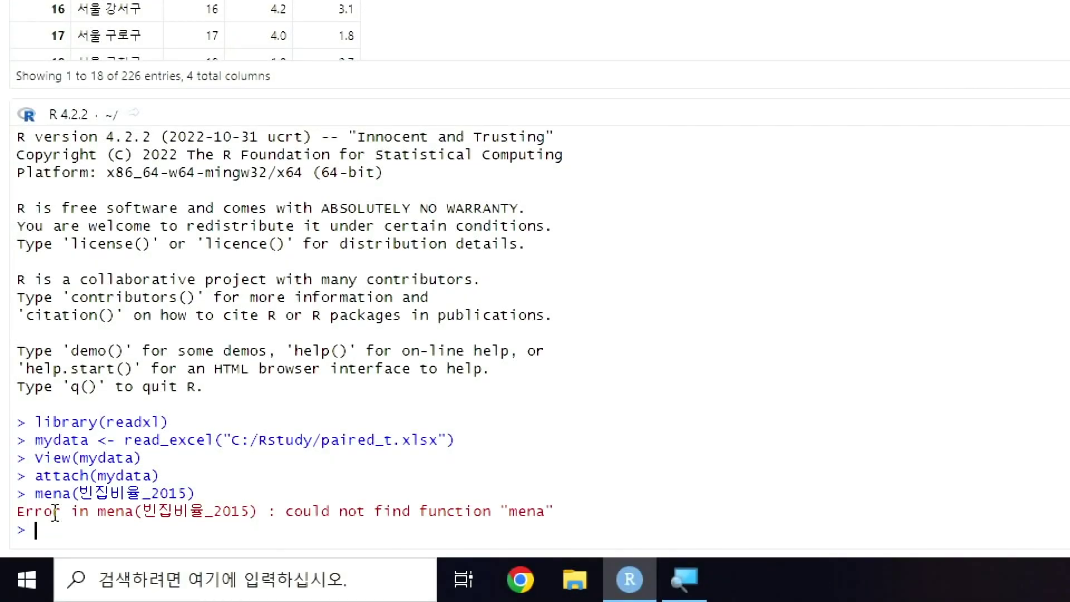
- Calculate the mean of 빈집비율_2015 with the mean function
type("mean(빈집비율")
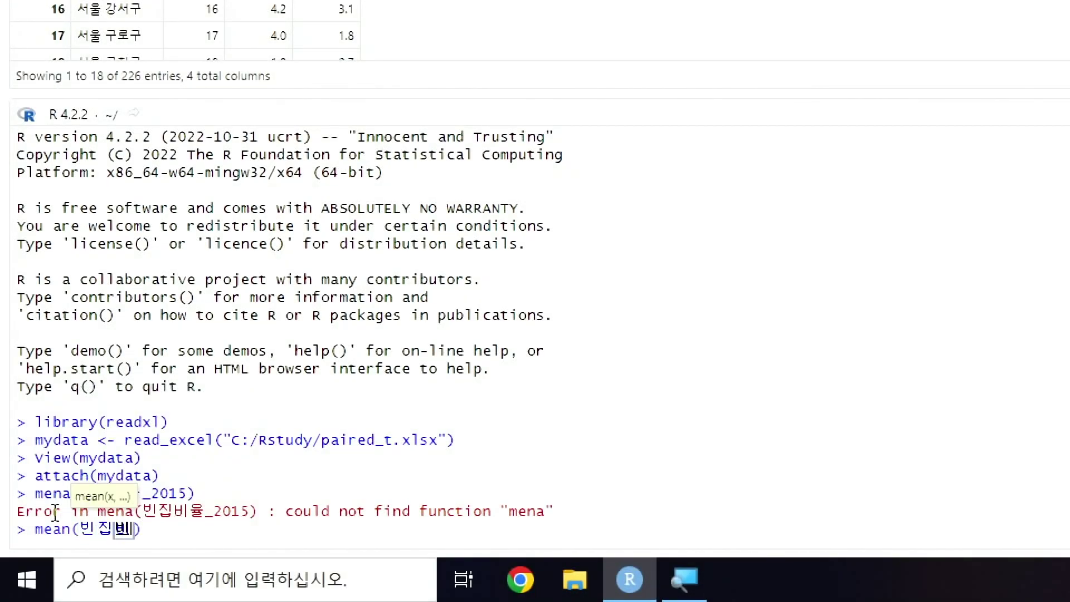
type("_2015")
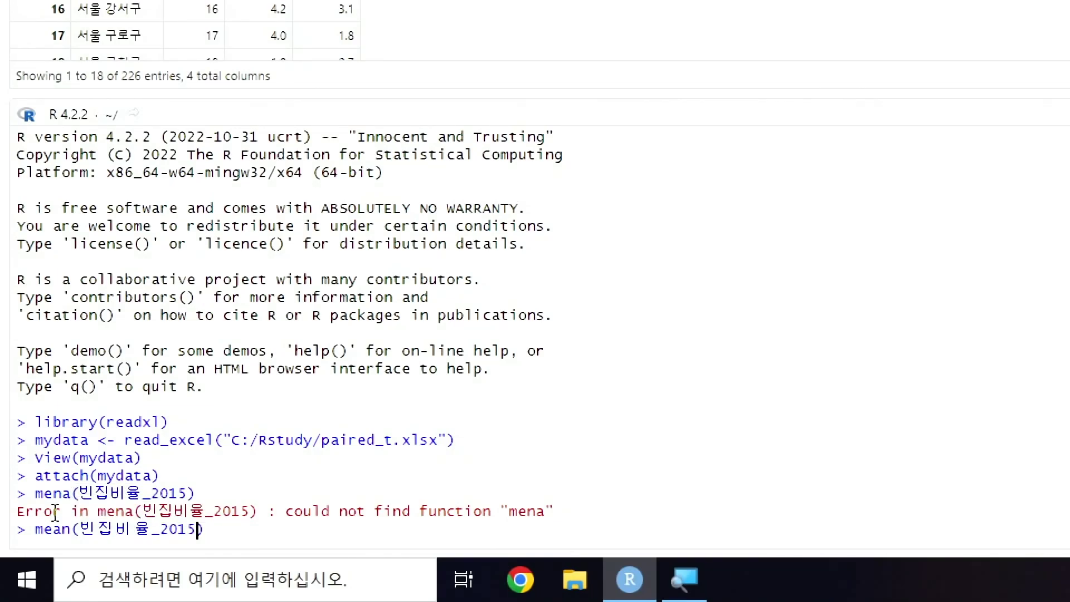
key("Return")
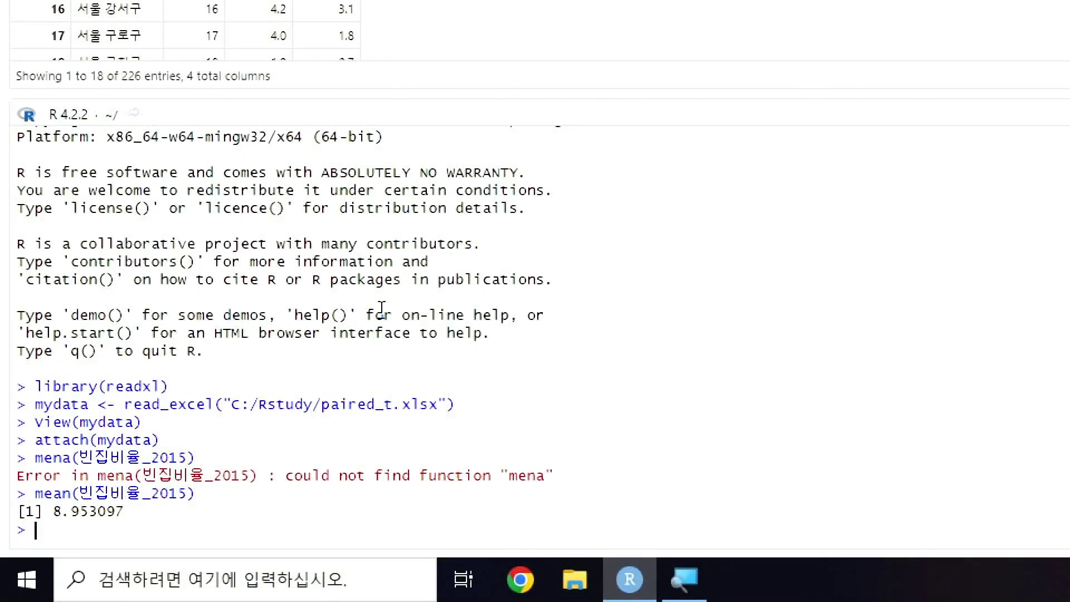
- Calculate the mean of 빈집비율_2021 with the mean function
type("ㅡ")
key("BackSpace")
type("mena")
key("BackSpace")
key("BackSpace")
type("an(빈집비율_201")
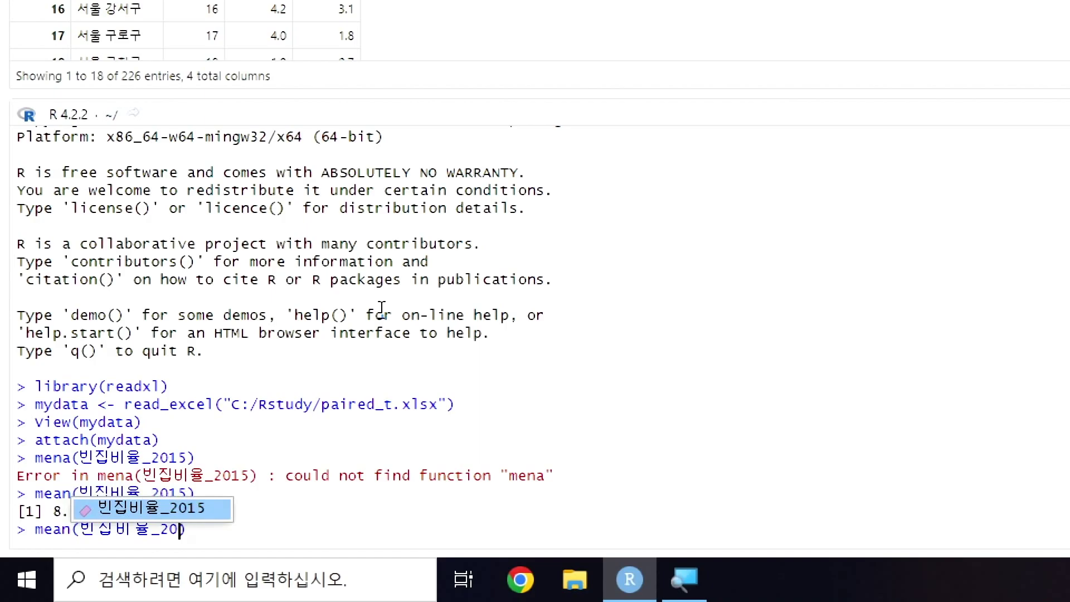
key("BackSpace")
type("21")
key("Return")
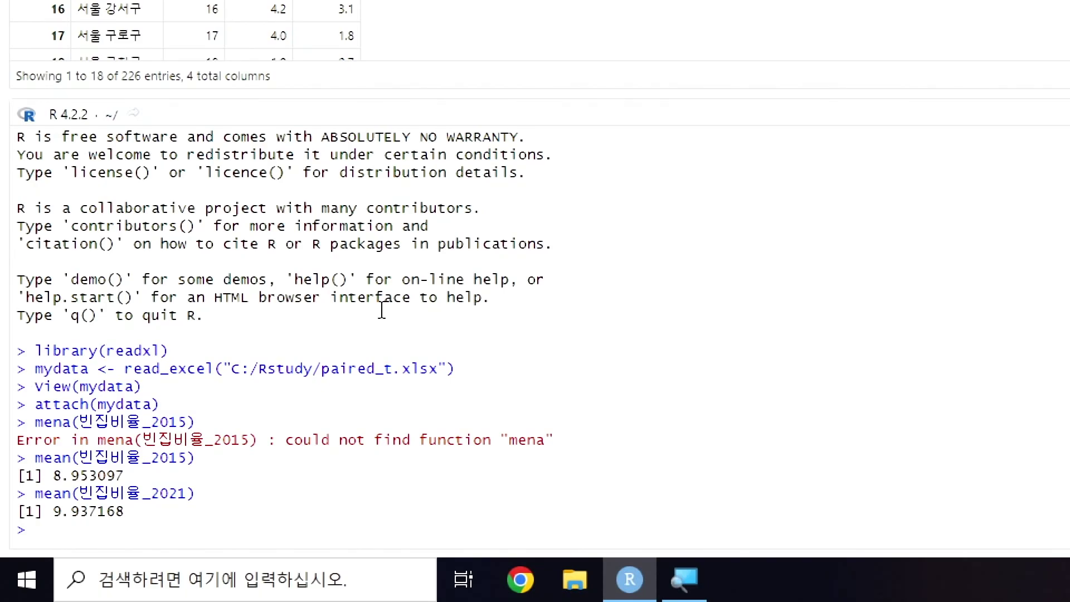
- Begin a t.test command in the console with 빈집비율_2015 and 빈집비율_2021 as its two variables
type("t.test(")
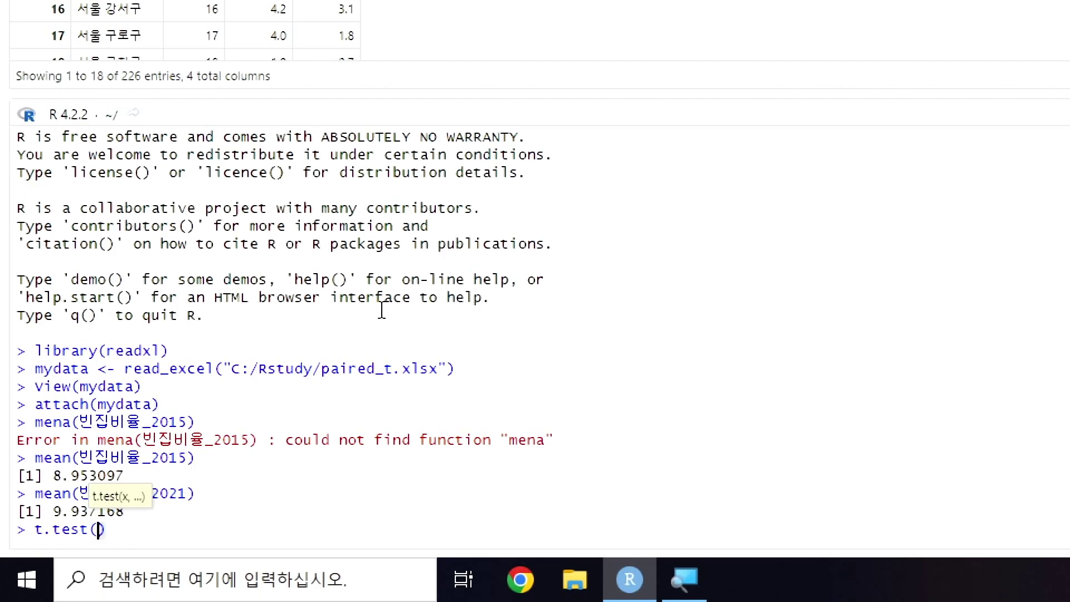
type("빈집비율_20")
key("Return")
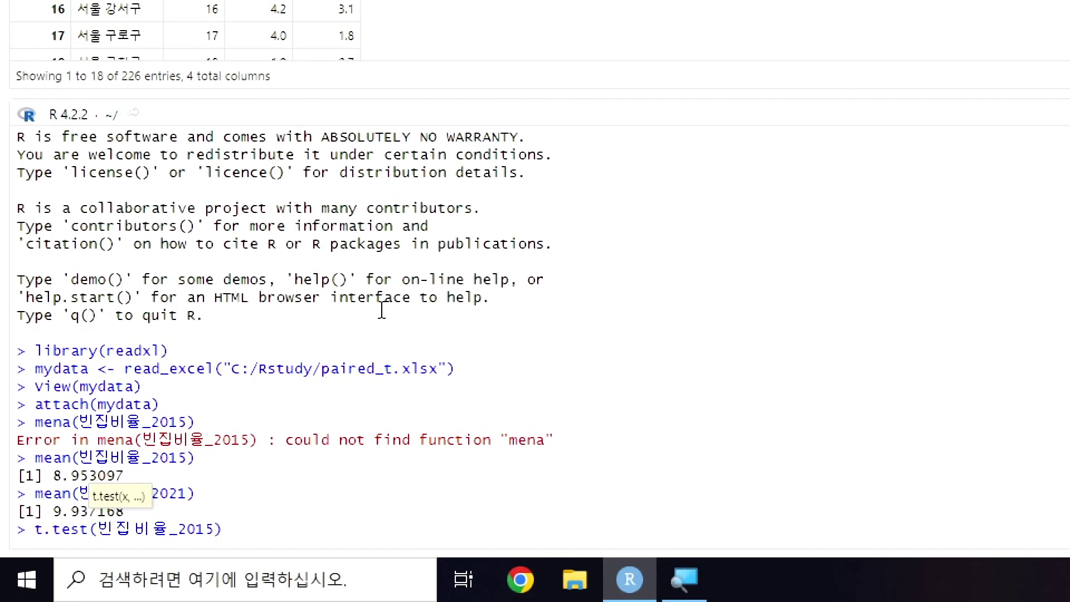
type(", ql")
key("BackSpace")
key("BackSpace")
type("빈집치")
key("BackSpace")
key("BackSpace")
type("비율_2021")
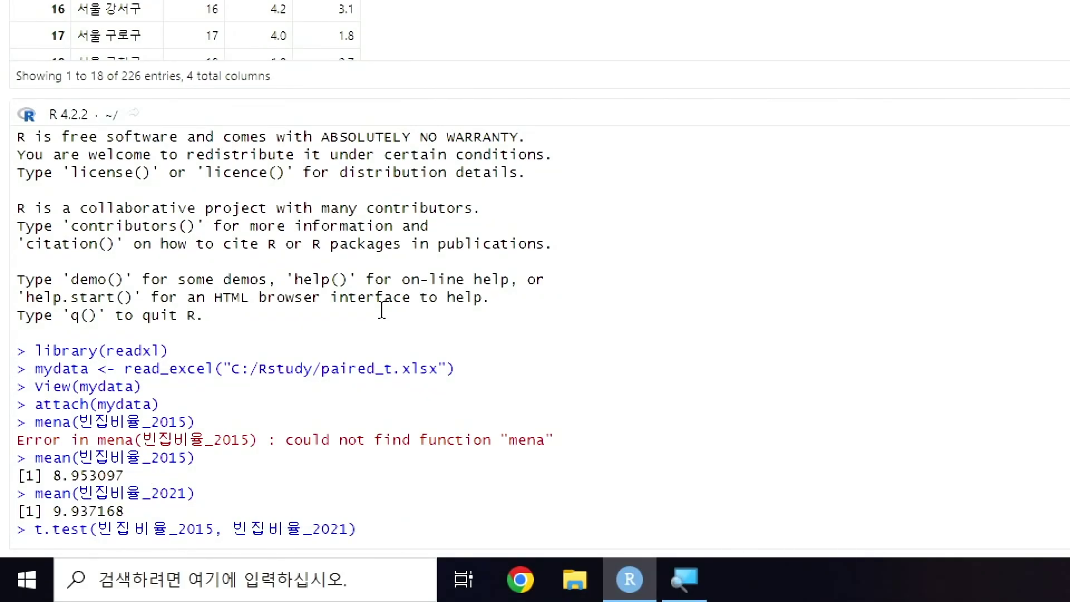
- Add the argument paired=T to the t.test command and run the paired t-test
type(", pa")
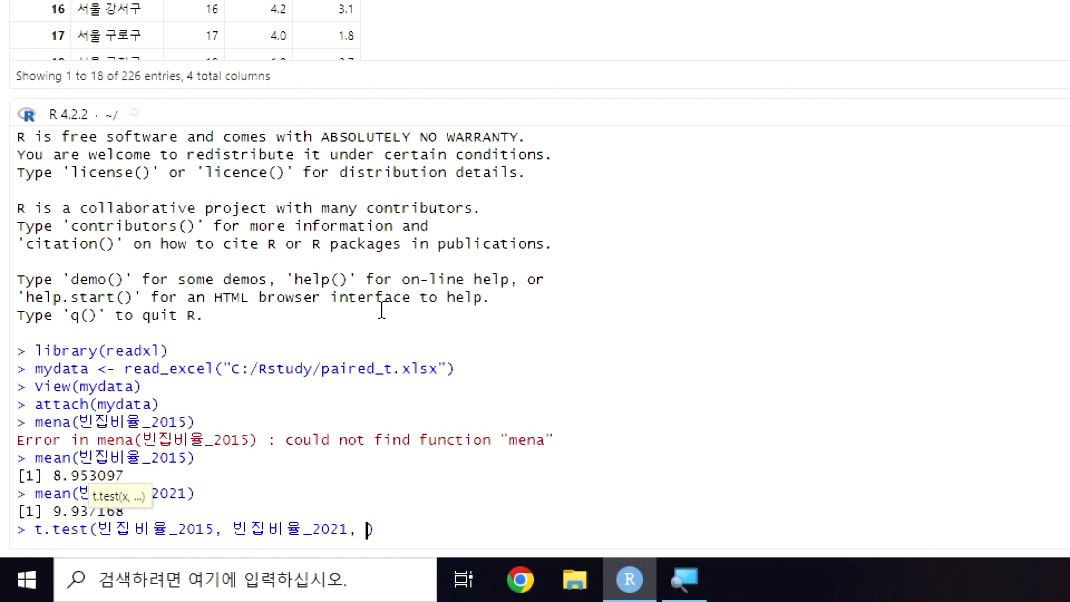
type("ired=F")
key("BackSpace")
type("T")
key("Return")
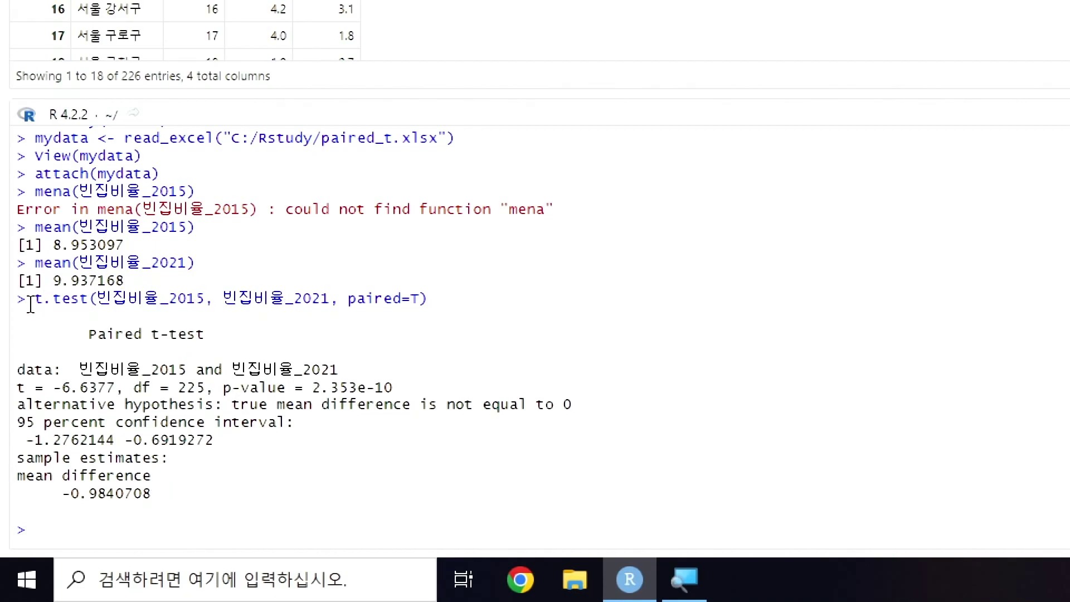
- Reuse the paired t.test command at the prompt with 빈집비율_2021 as its first variable
left_click_drag(31, 299, 509, 294)
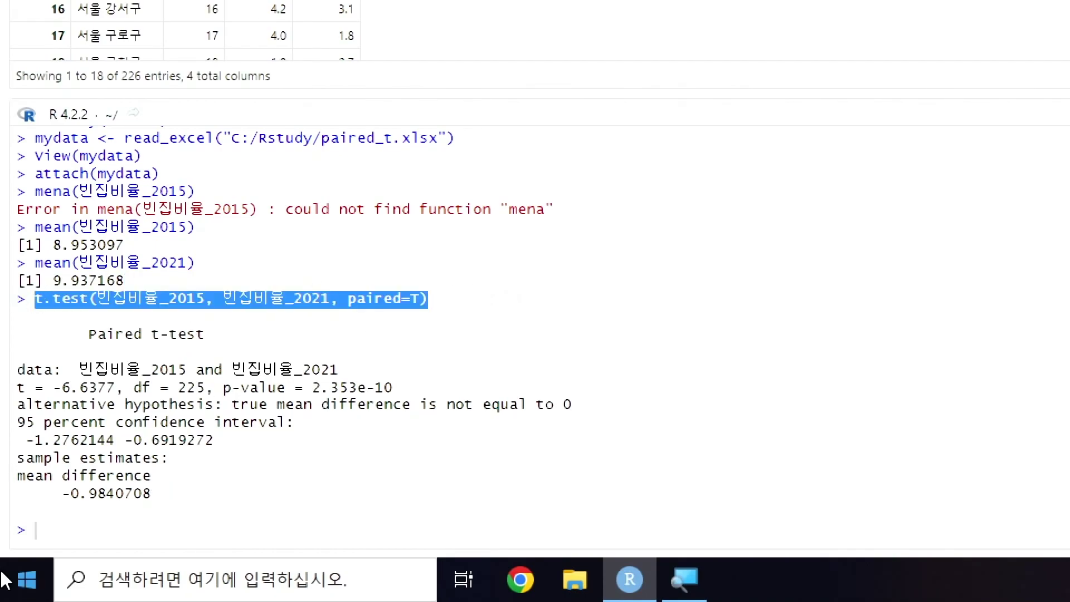
key("ctrl+c")
key("ctrl+v")
left_click(206, 530)
key("Right")
key("BackSpace")
key("BackSpace")
type("21")
- Run the reused paired t-test with 빈집비율_2015 as the second variable and check its mean difference and p-value
key("Right")
key("Right")
key("Right")
key("Right")
key("Right")
key("Right")
key("Right")
key("Right")
key("Right")
key("Right")
key("Right")
key("BackSpace")
key("BackSpace")
type("15")
key("Return")
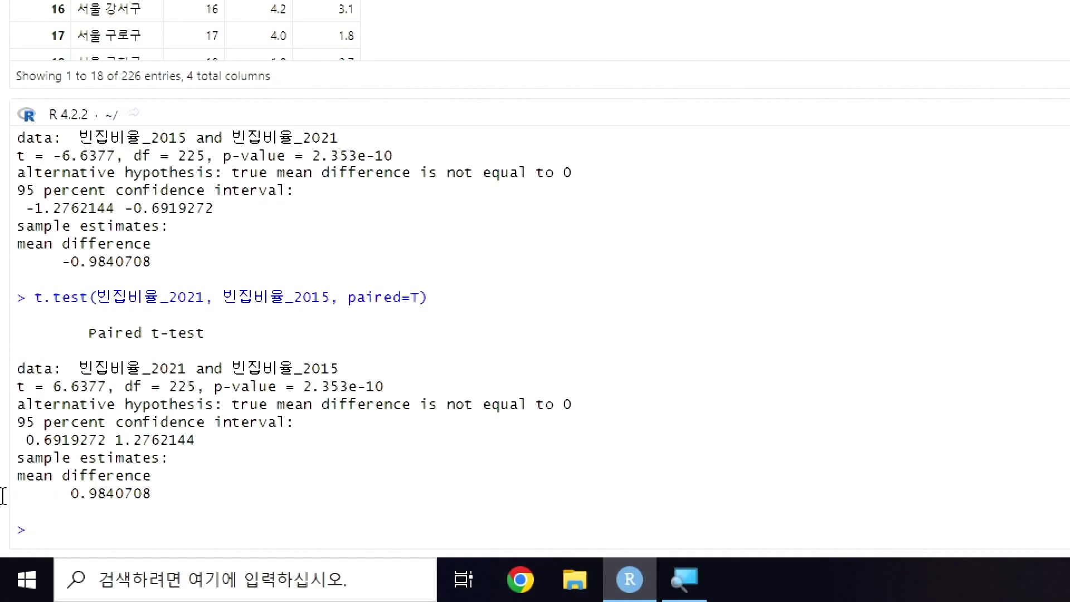
left_click_drag(68, 496, 165, 497)
left_click(166, 497)
left_click_drag(384, 386, 303, 386)
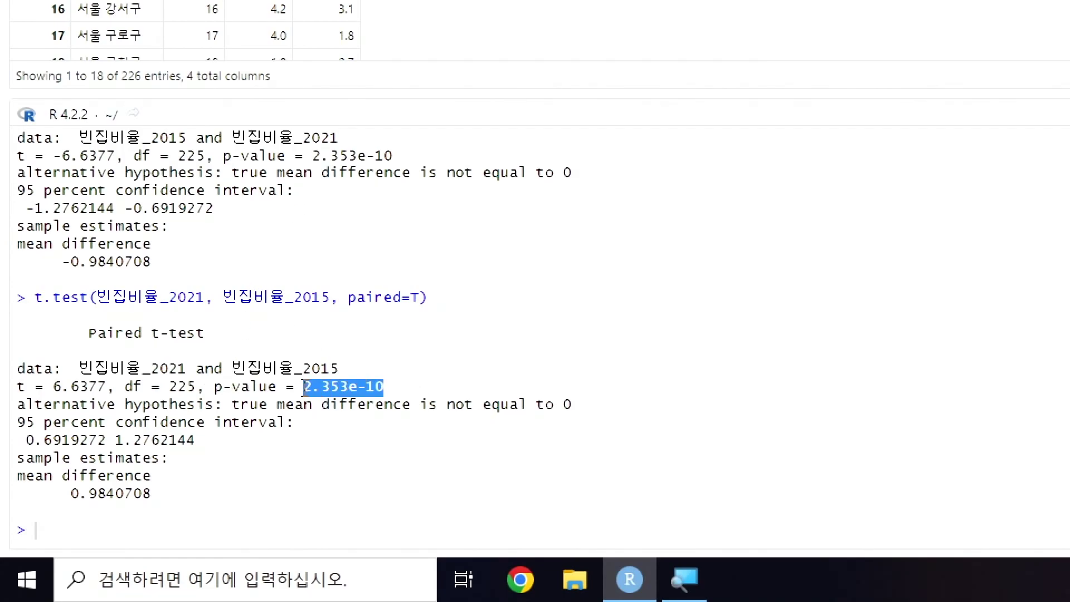
left_click(407, 387)
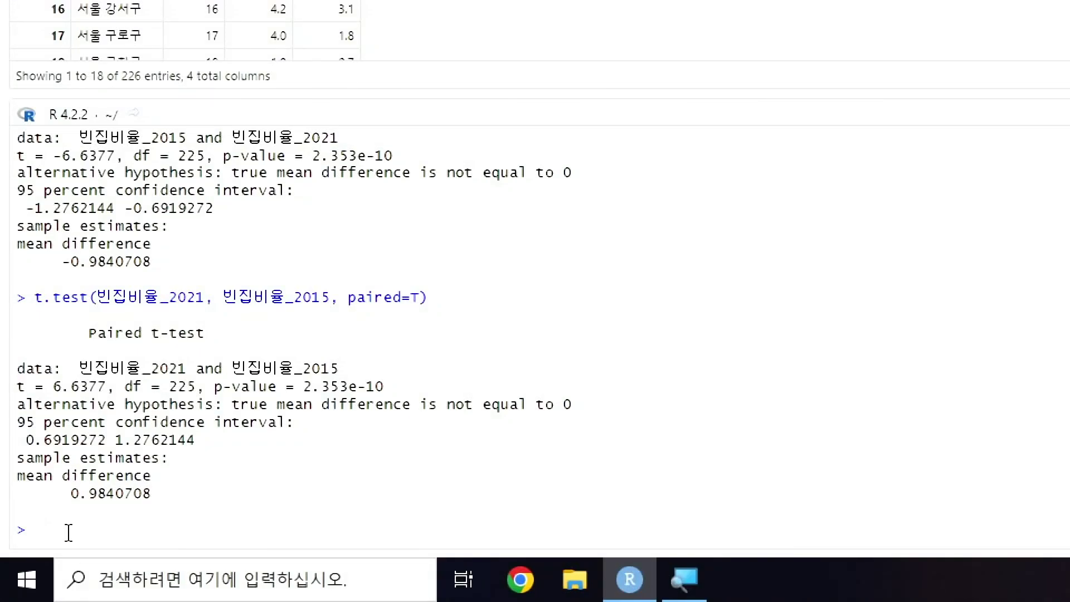
- Run var.test on 빈집비율_2015 and 빈집비율_2021 to compare their variances
type("ㅎ")
key("BackSpace")
type("var.test(빈집비율")
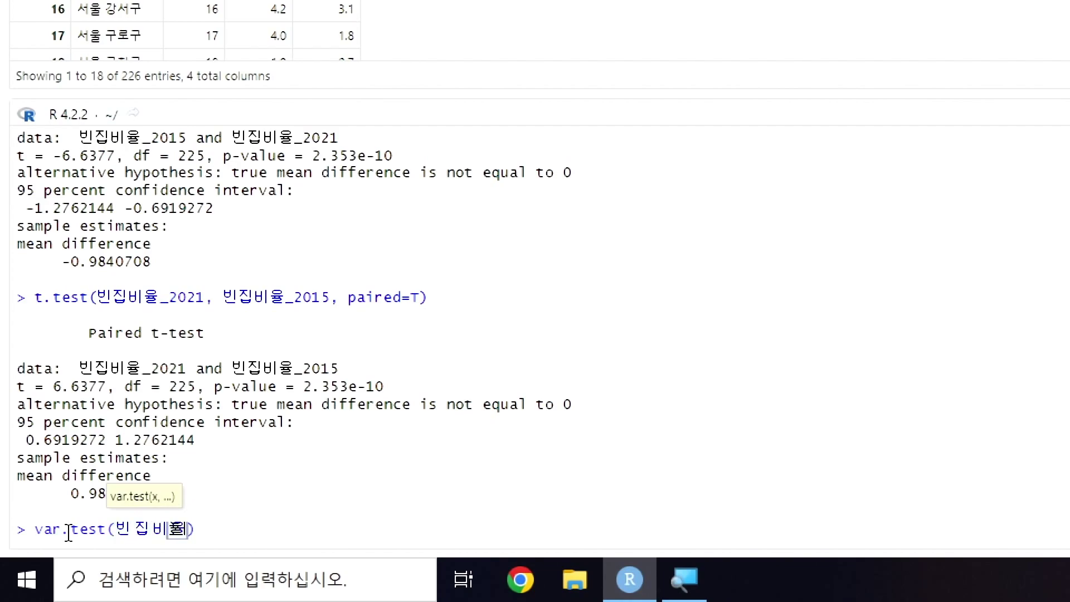
type("_2015, 빈집비율_2021")
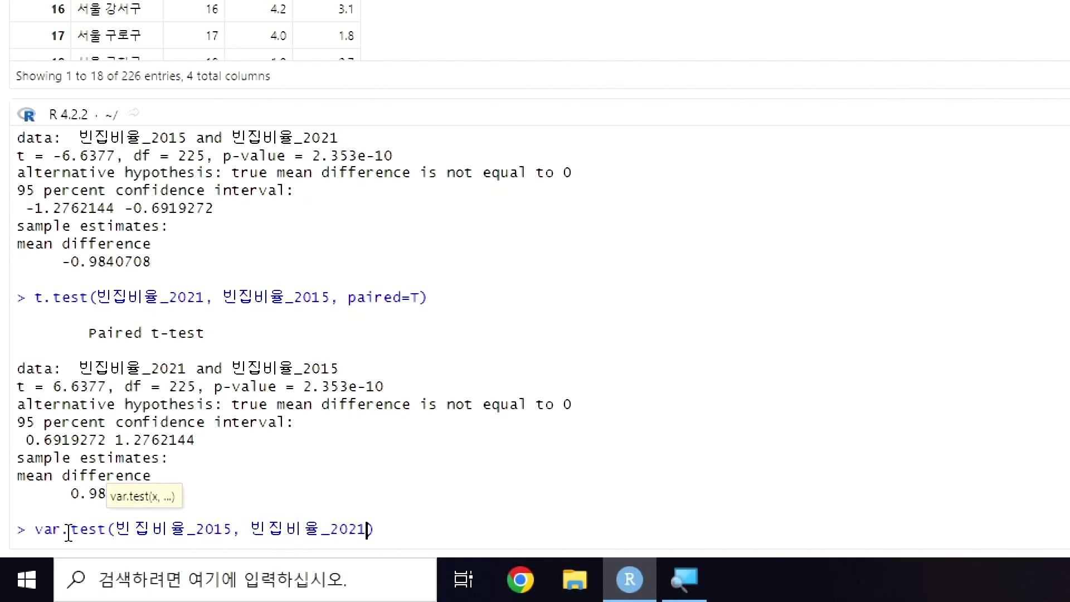
key("Return")
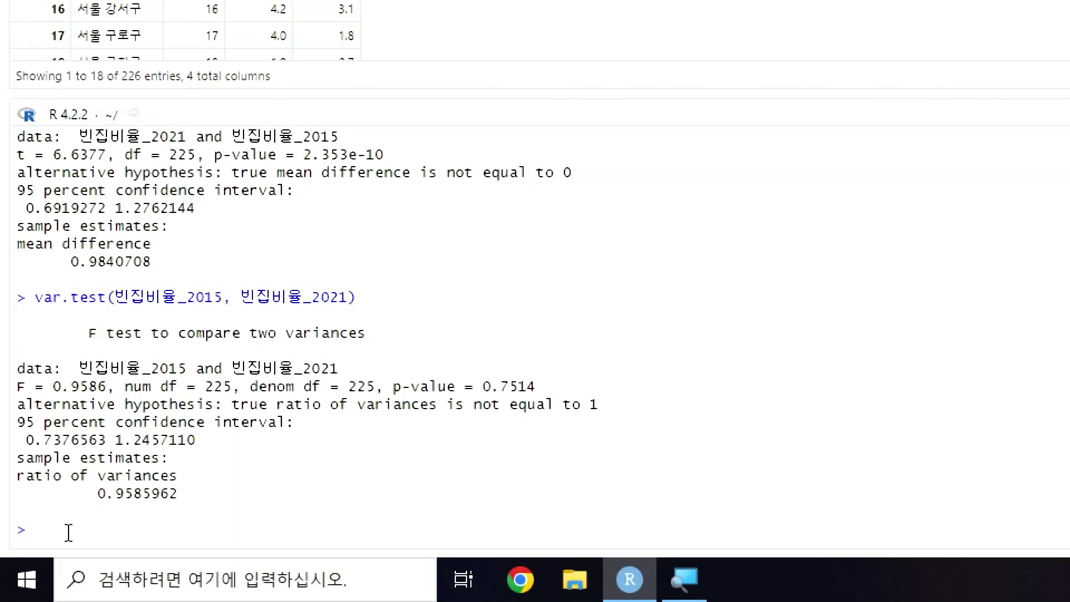
- Examine the F test's p-value and alternative hypothesis, and look back at the paired=T command and the title of its output
left_click_drag(385, 387, 538, 389)
left_click(346, 471)
left_click_drag(611, 404, 387, 386)
left_click(387, 457)
scroll(333, 288, "up", 6)
scroll(333, 288, "down", 4)
scroll(332, 282, "up", 2)
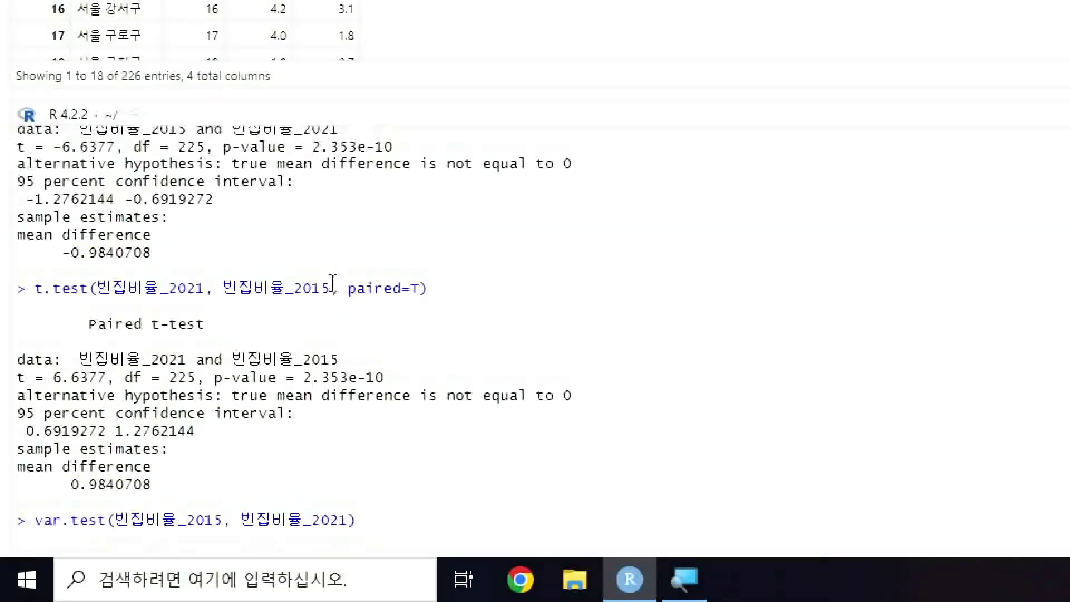
left_click_drag(430, 290, 180, 316)
left_click(254, 341)
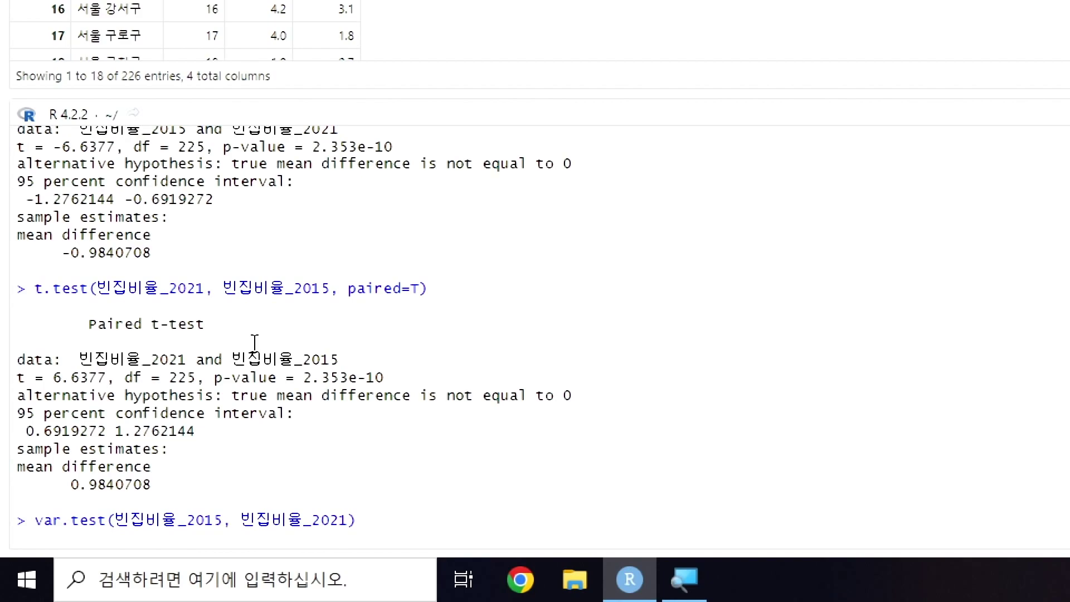
left_click_drag(226, 333, 112, 329)
left_click(430, 302)
left_click_drag(439, 291, 70, 290)
left_click(254, 327)
- Rerun the t.test of 빈집비율_2021 and 빈집비율_2015 without the paired=T argument
left_click_drag(36, 288, 545, 289)
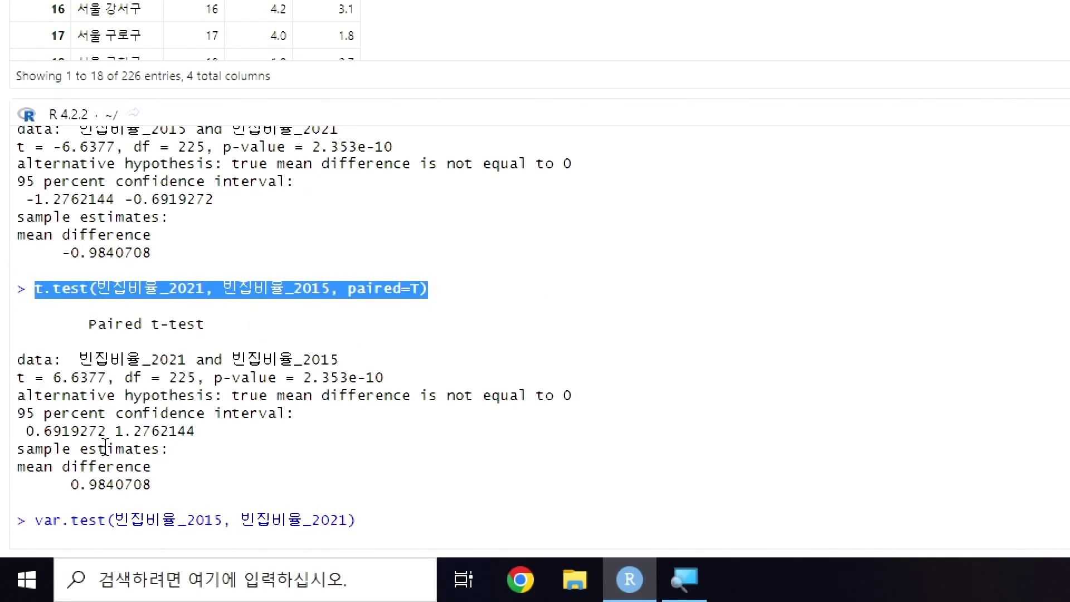
key("Return")
key("ctrl+v")
key("Left")
key("BackSpace")
key("BackSpace")
key("BackSpace")
key("BackSpace")
key("BackSpace")
key("BackSpace")
key("BackSpace")
key("BackSpace")
key("BackSpace")
key("BackSpace")
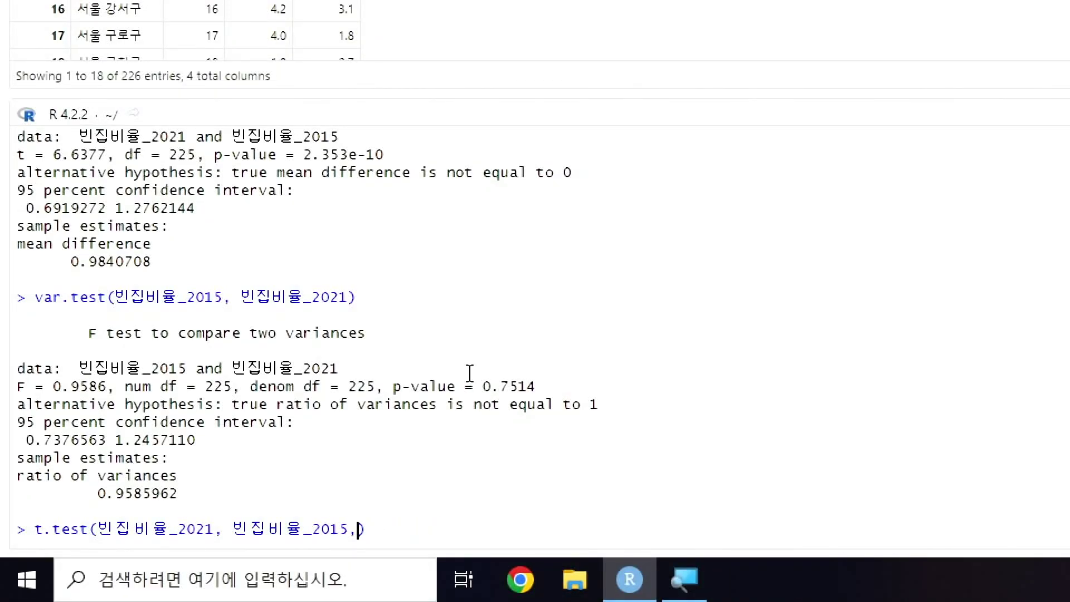
key("Return")
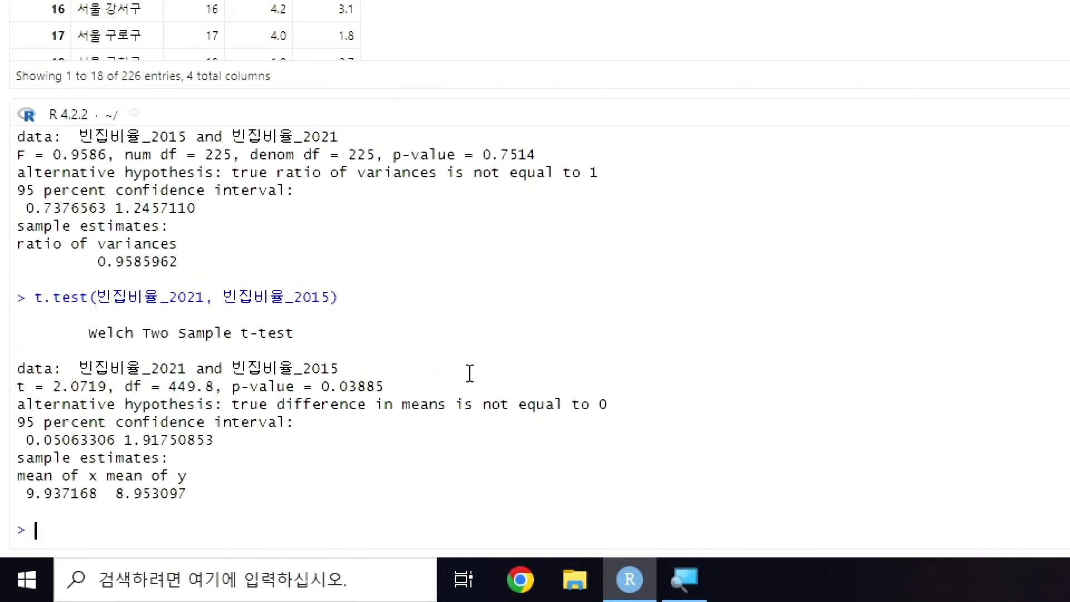
- Run t.test(빈집비율_2021, 빈집비율_2015, paired=T) again and compare its output with the unpaired test above
scroll(251, 308, "up", 4)
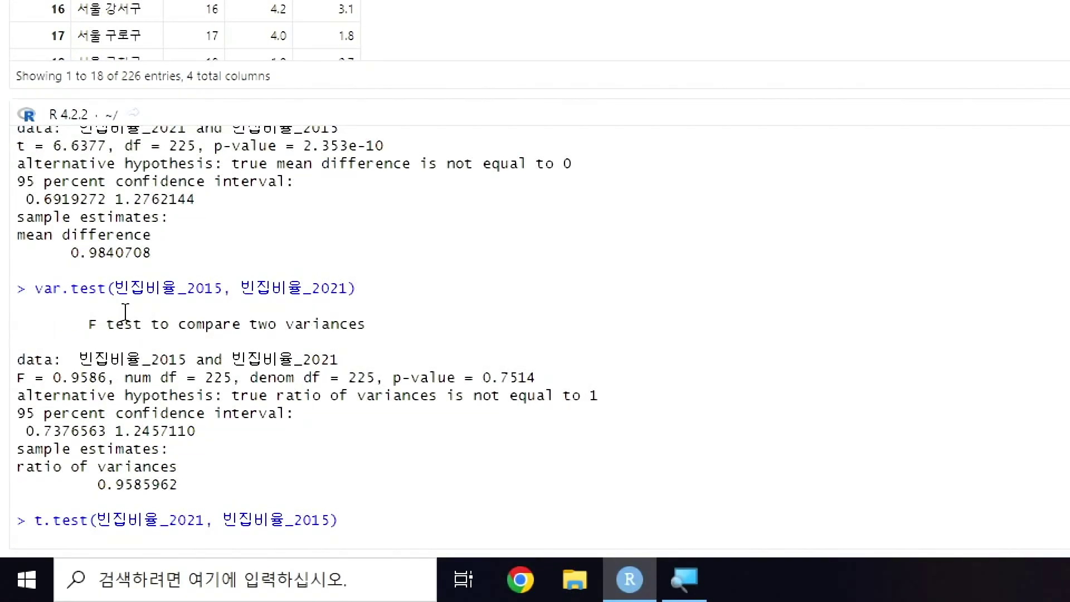
scroll(126, 312, "up", 4)
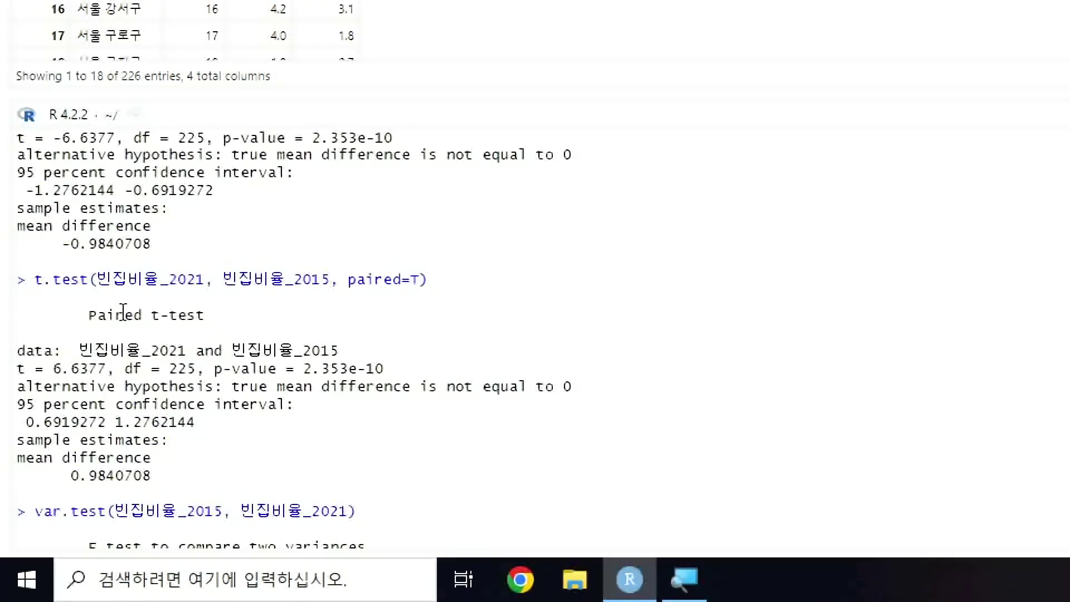
left_click_drag(31, 279, 436, 286)
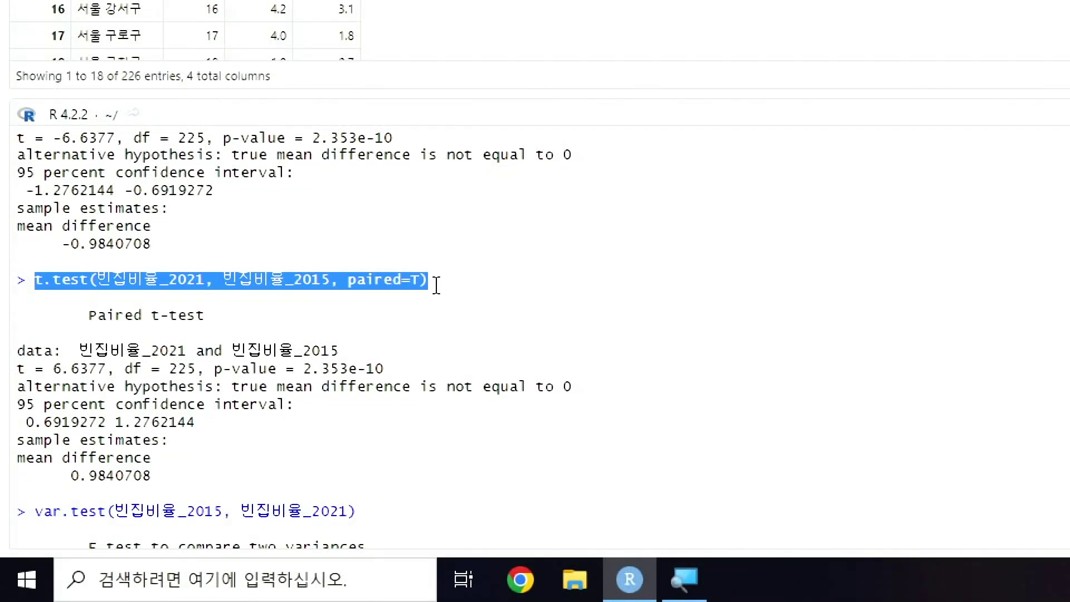
left_click(285, 445)
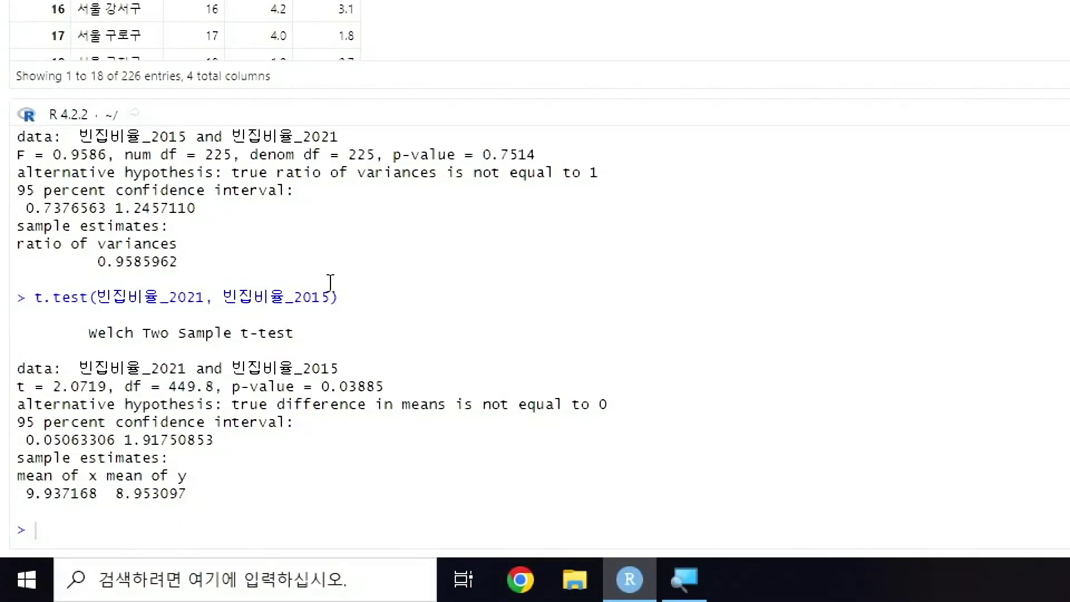
scroll(339, 294, "up", 4)
scroll(360, 287, "up", 2)
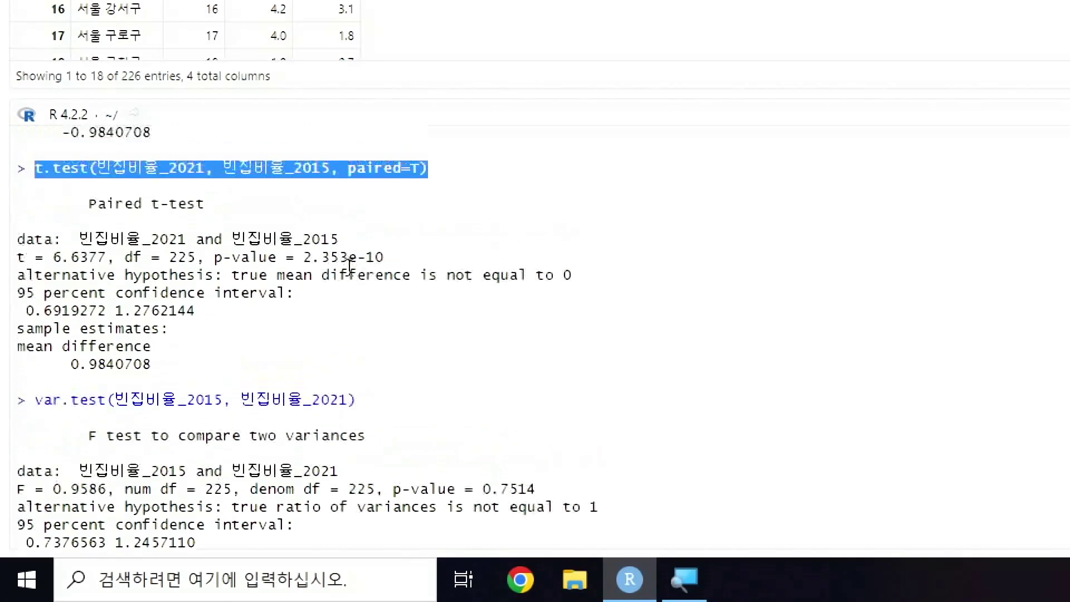
key("Return")
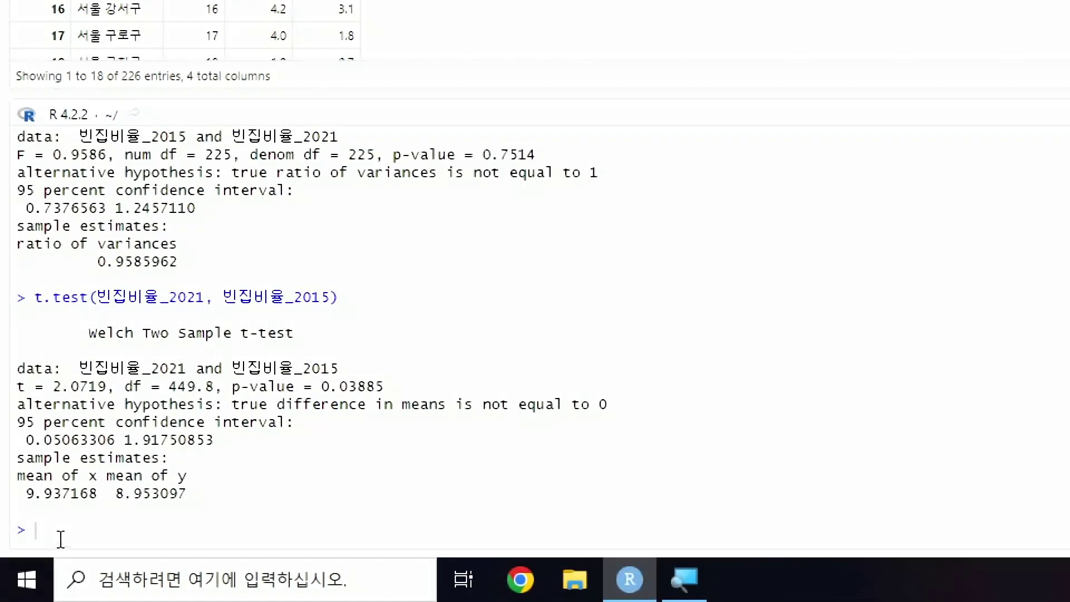
key("ctrl+v")
key("Return")
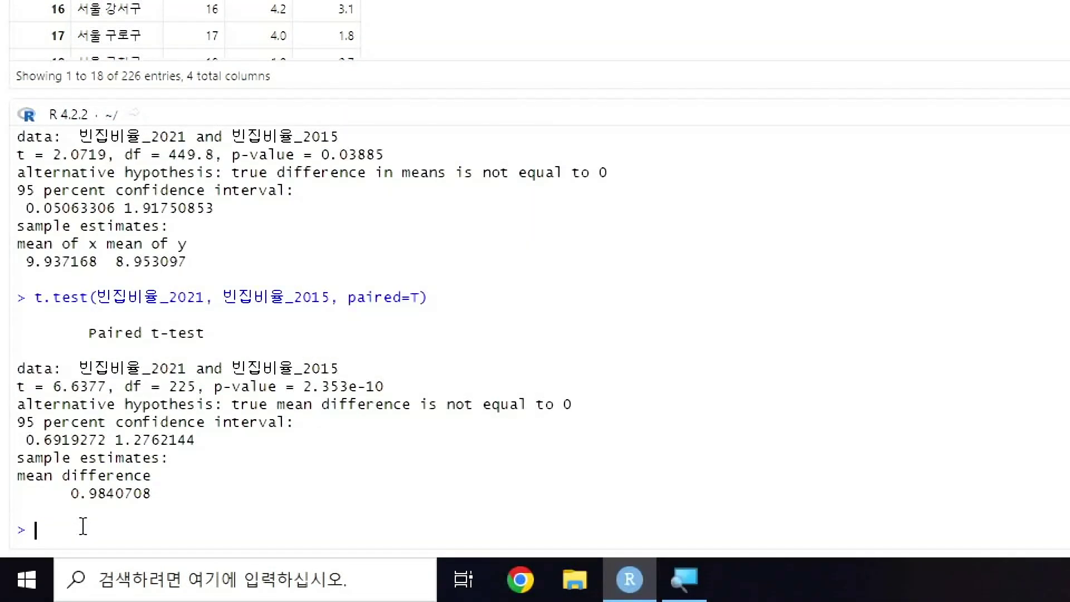
scroll(576, 315, "up", 2)
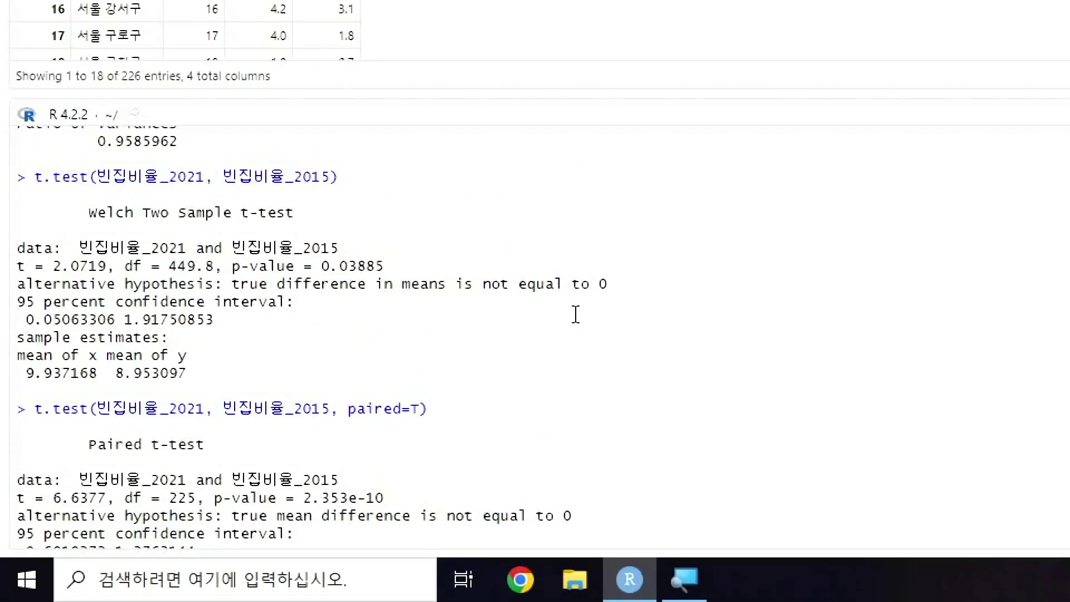
scroll(295, 421, "down", 2)
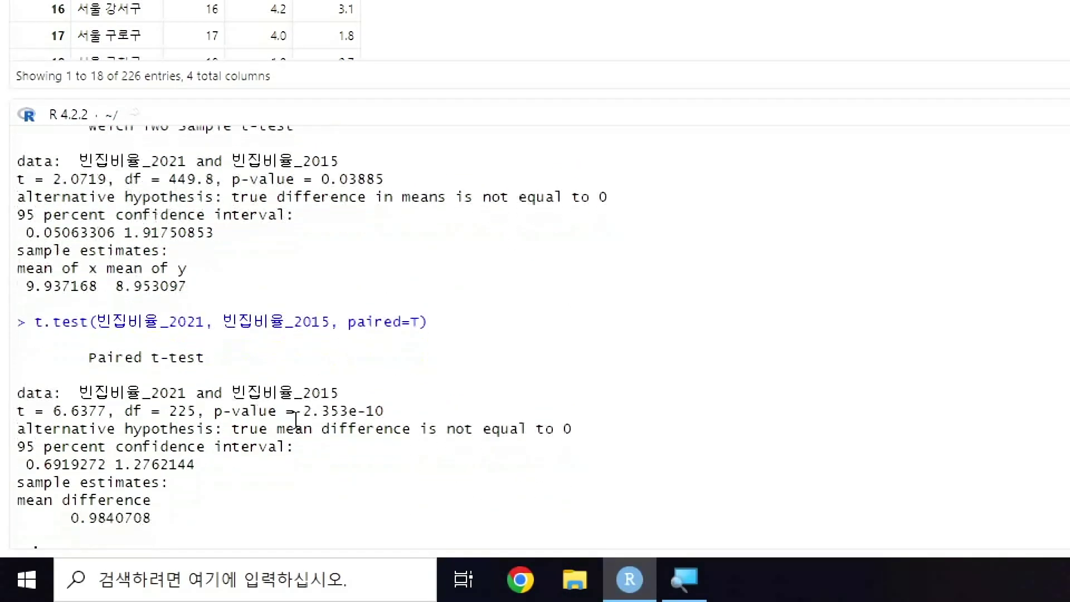
left_click_drag(428, 299, 272, 299)
left_click(266, 318)
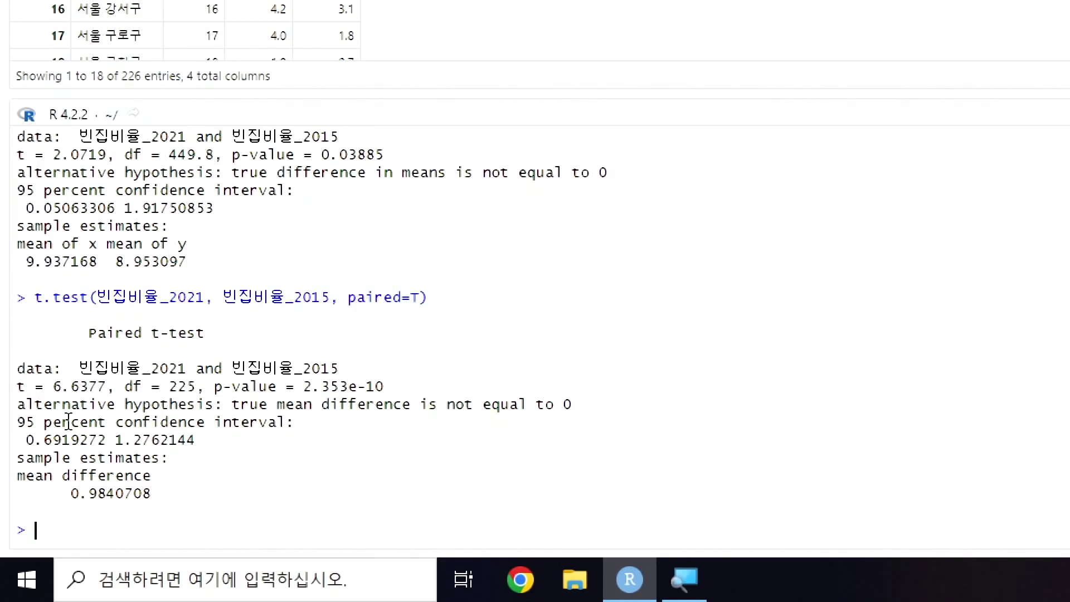